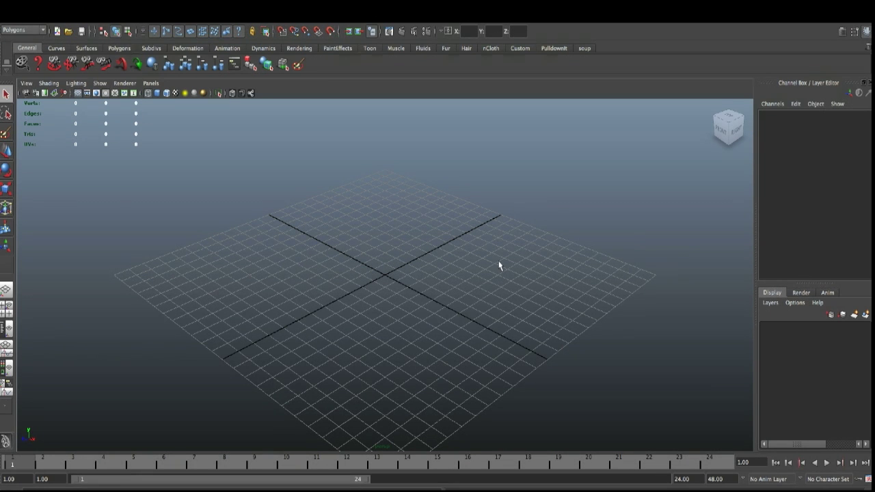
# Check the current project's name and folder locations in the Project Window without changing anything
pyautogui.click(50, 13)
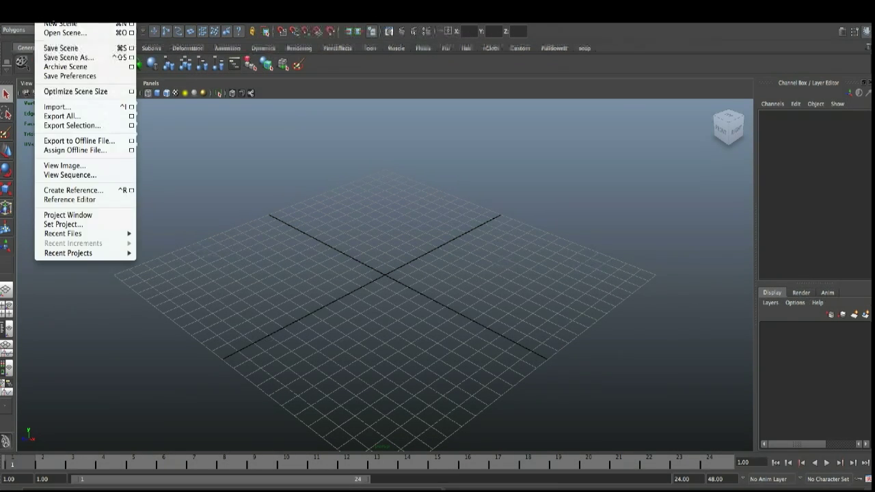
pyautogui.click(68, 215)
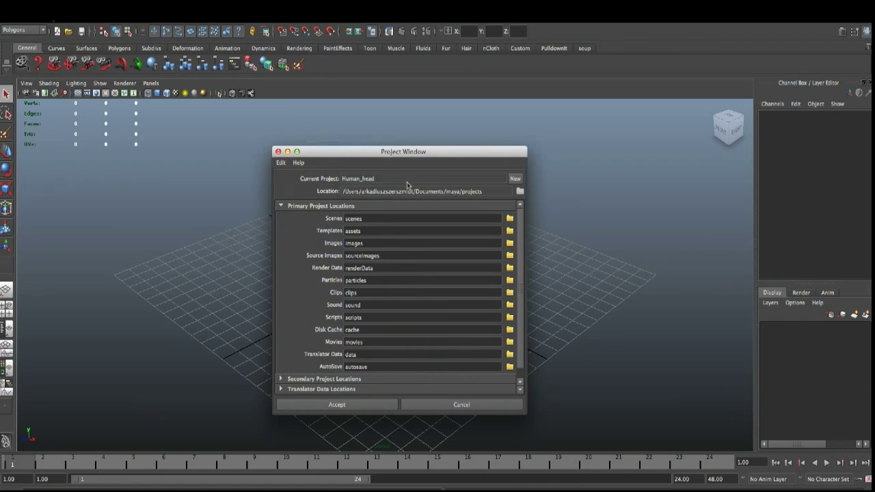
pyautogui.click(435, 407)
# Import human_head_reference_picture_front.jpg as an image plane in the front view
pyautogui.press('space')
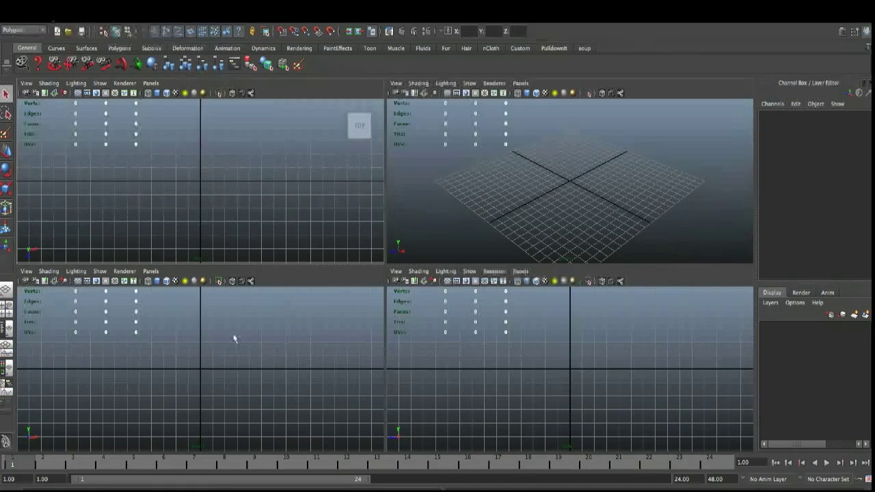
pyautogui.click(26, 271)
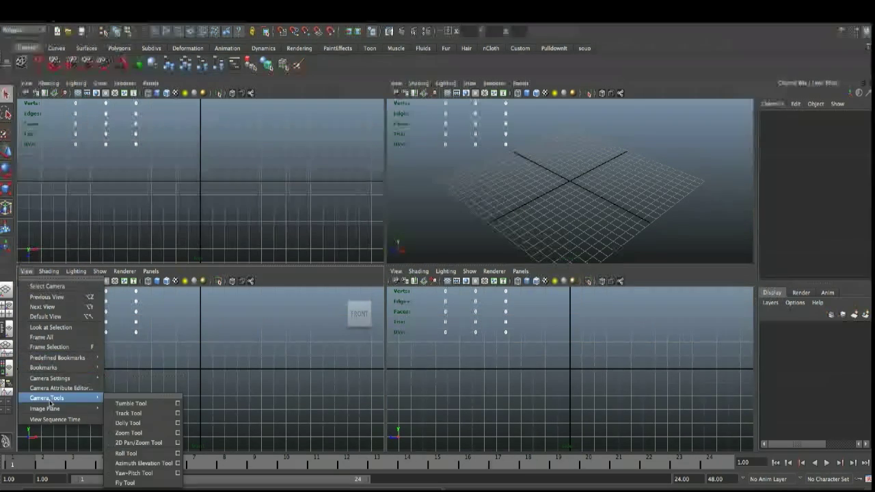
pyautogui.moveTo(68, 409)
pyautogui.click(156, 415)
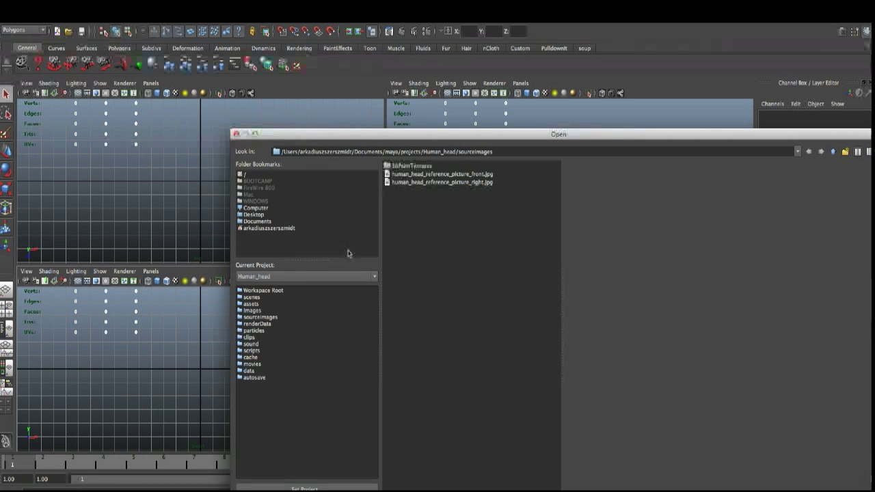
pyautogui.click(398, 175)
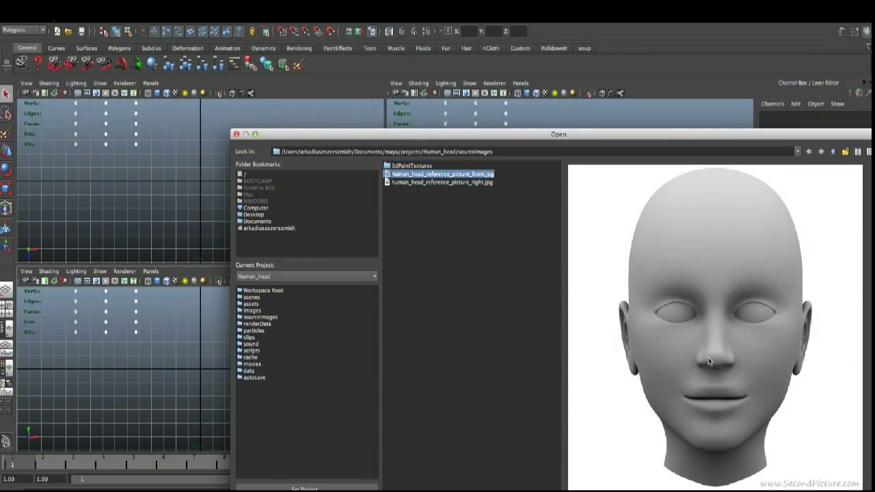
pyautogui.click(781, 490)
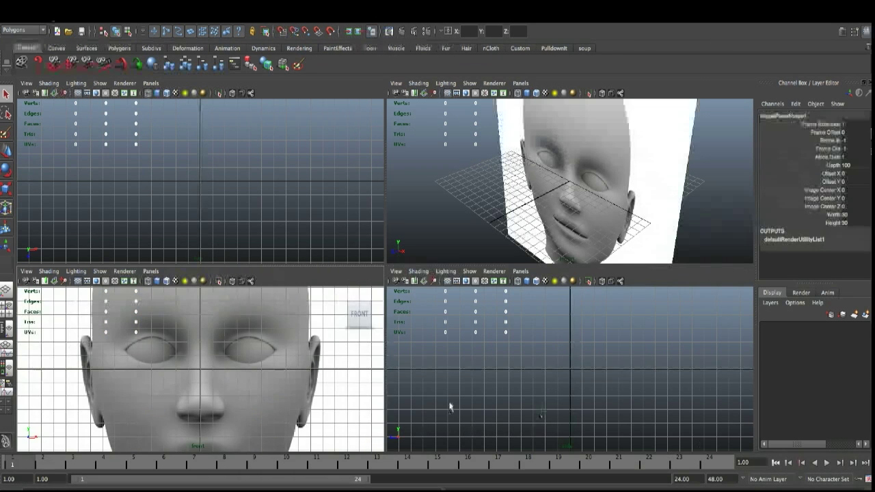
# Import human_head_reference_picture_right.jpg as an image plane in the side view
pyautogui.click(497, 381)
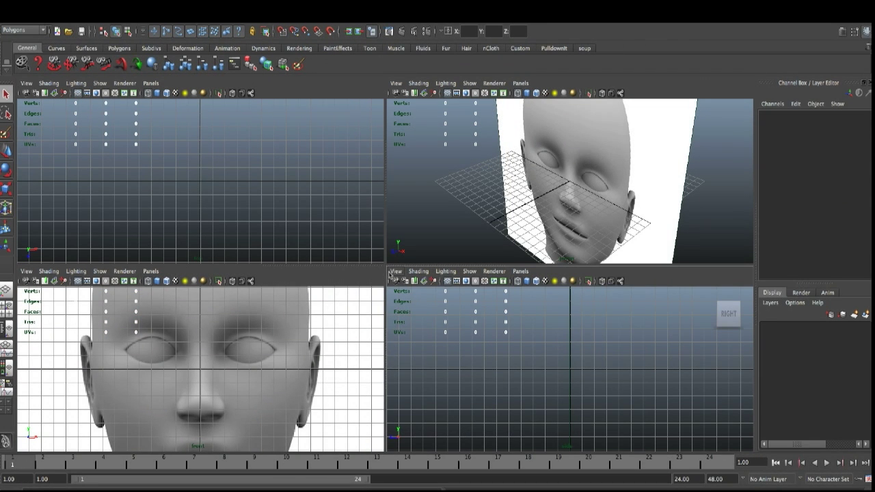
pyautogui.click(392, 272)
pyautogui.moveTo(442, 408)
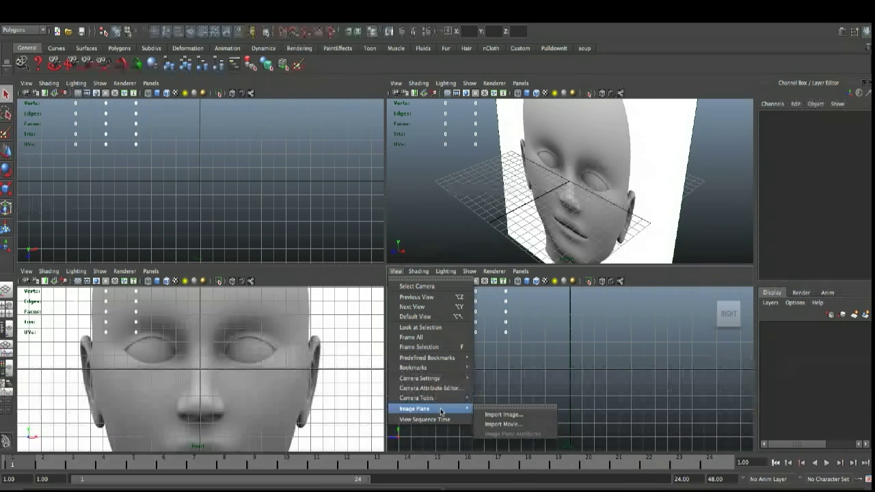
pyautogui.click(501, 413)
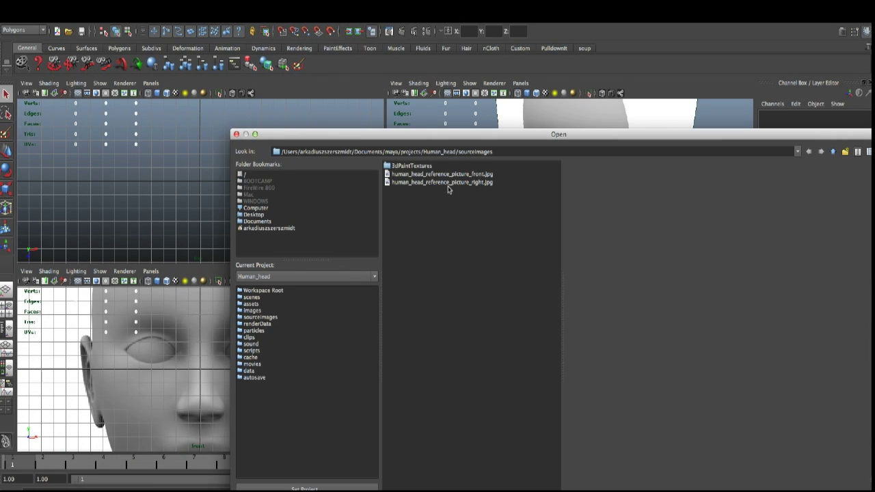
pyautogui.doubleClick(446, 183)
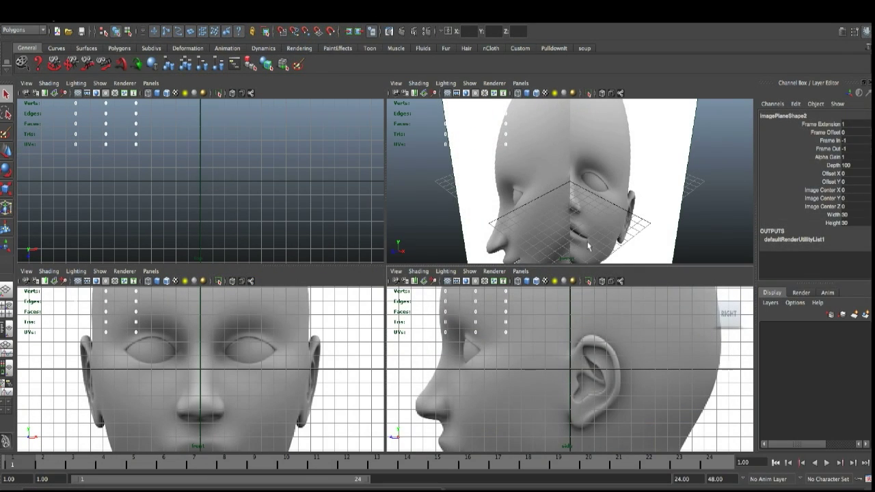
# Maximize the perspective view and select the image plane with the front head picture
pyautogui.click(588, 247)
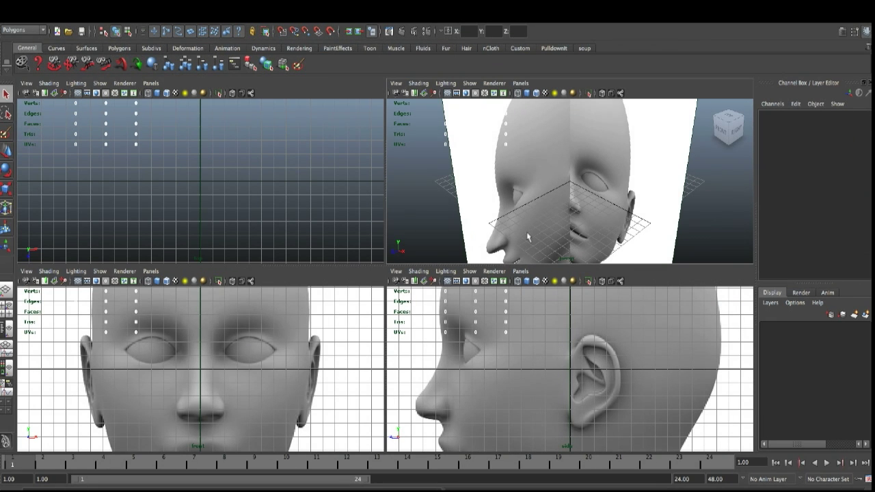
pyautogui.press('space')
pyautogui.scroll(-10, 556, 235)
pyautogui.scroll(4, 490, 256)
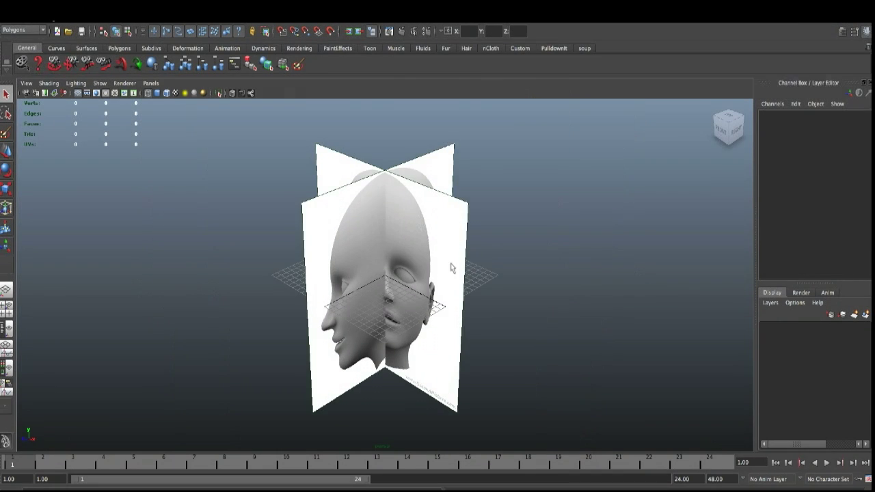
pyautogui.keyDown('alt'); pyautogui.moveTo(451, 268); pyautogui.dragTo(477, 250); pyautogui.keyUp('alt')
pyautogui.click(474, 180)
pyautogui.keyDown('alt'); pyautogui.moveTo(474, 180); pyautogui.dragTo(586, 211); pyautogui.keyUp('alt')
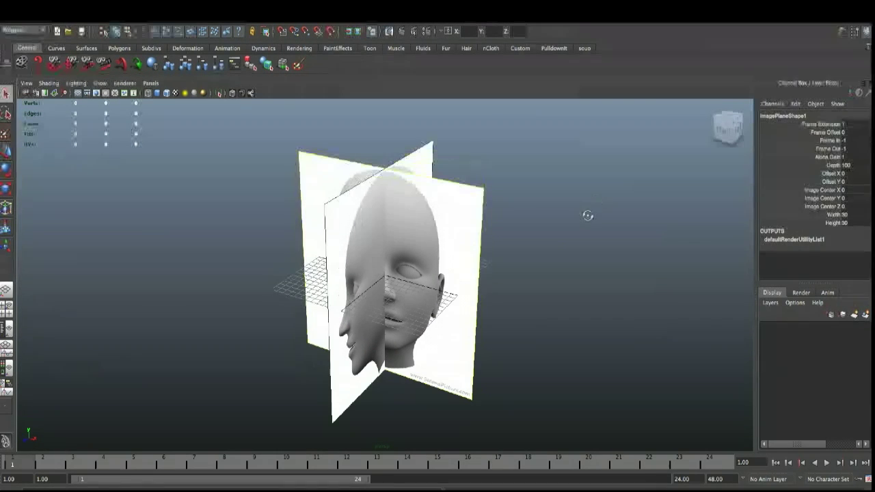
# Try an Image Center Y of -20 on the front image plane, and undo it
pyautogui.doubleClick(845, 198)
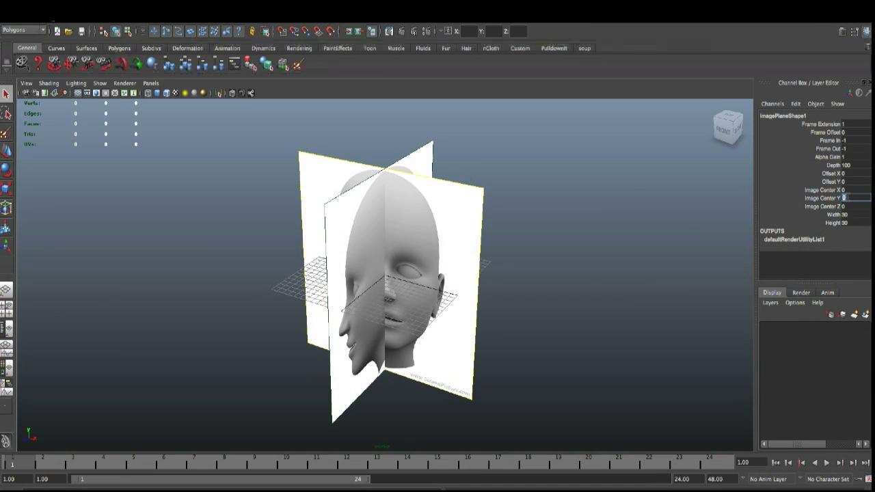
pyautogui.write('-15')
pyautogui.press('Return')
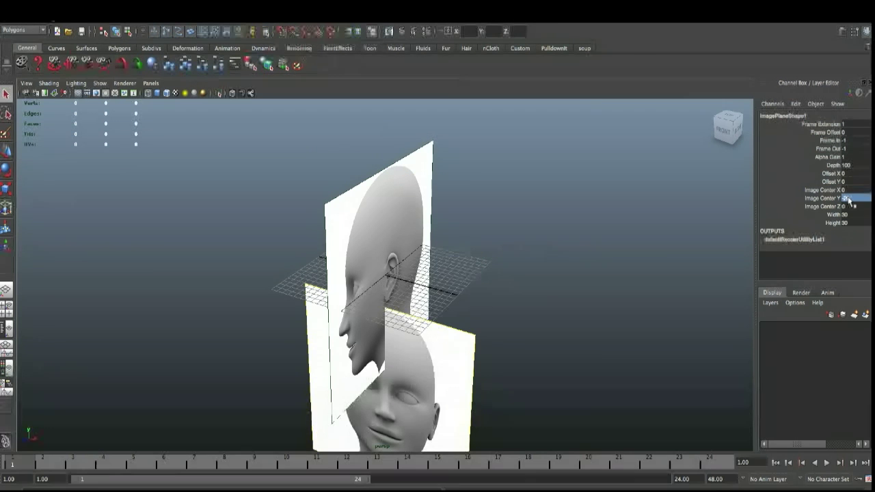
pyautogui.hotkey('ctrl', 'z')
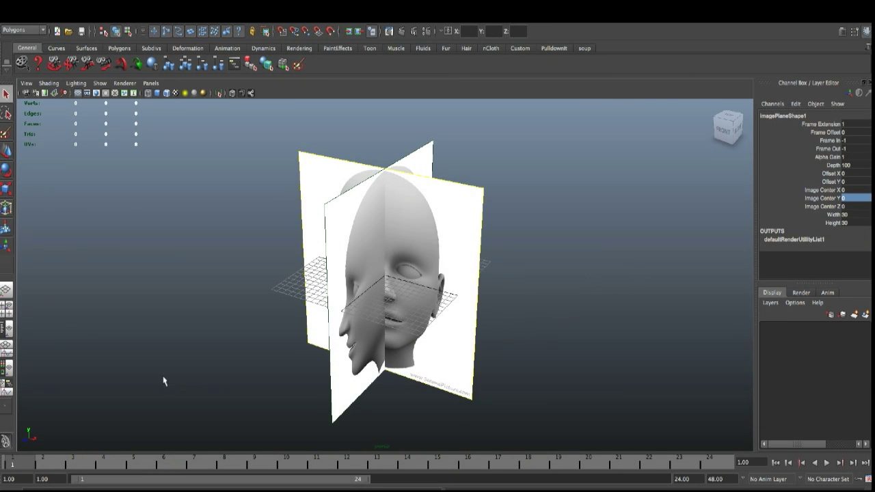
# Set the front image plane's Image Center Z to -20 to move it behind the origin
pyautogui.doubleClick(845, 205)
pyautogui.write('-20')
pyautogui.press('Return')
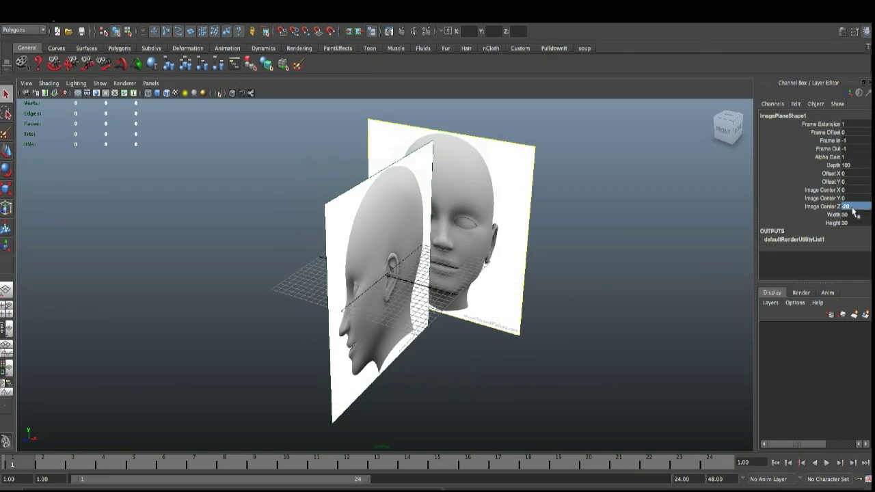
# Set the Image Center X of the image plane with the profile picture to -20
pyautogui.keyDown('alt'); pyautogui.moveTo(251, 397); pyautogui.dragTo(209, 391); pyautogui.keyUp('alt')
pyautogui.click(323, 195)
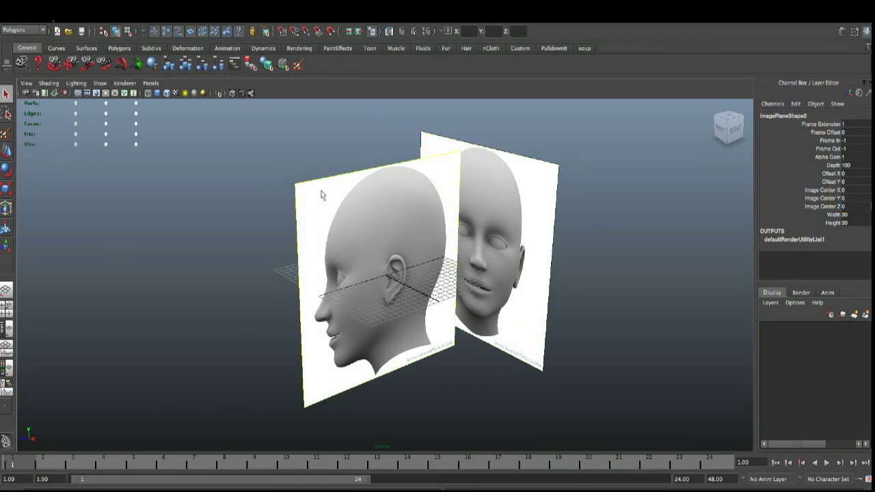
pyautogui.click(853, 191)
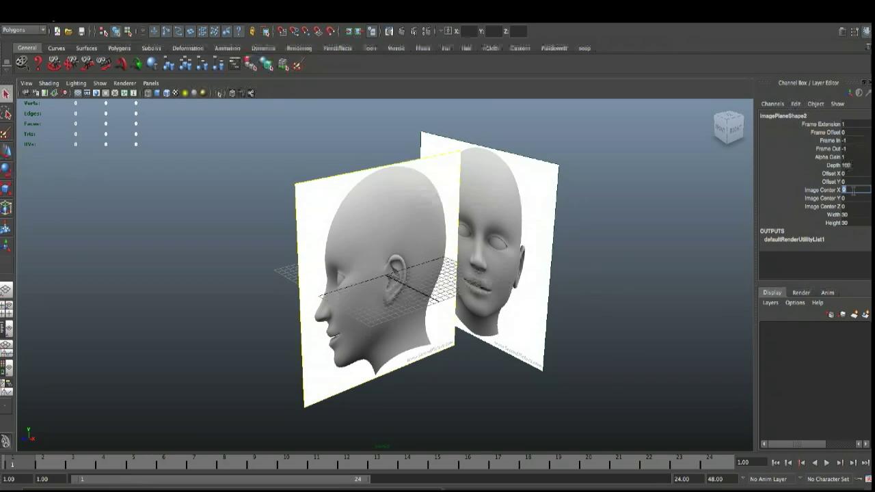
pyautogui.write('-20')
pyautogui.press('Return')
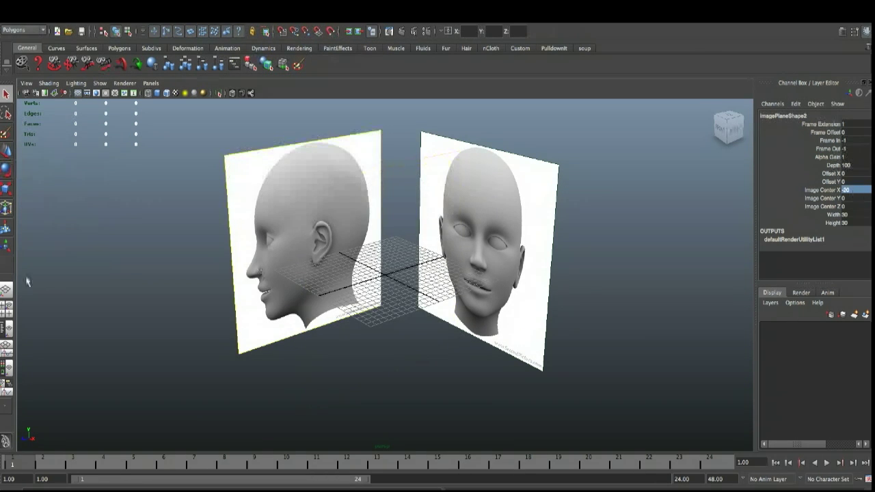
# Create a default polygon cube at the origin between the two reference planes
pyautogui.keyDown('alt'); pyautogui.moveTo(140, 287); pyautogui.dragTo(384, 247); pyautogui.keyUp('alt')
pyautogui.click(119, 13)
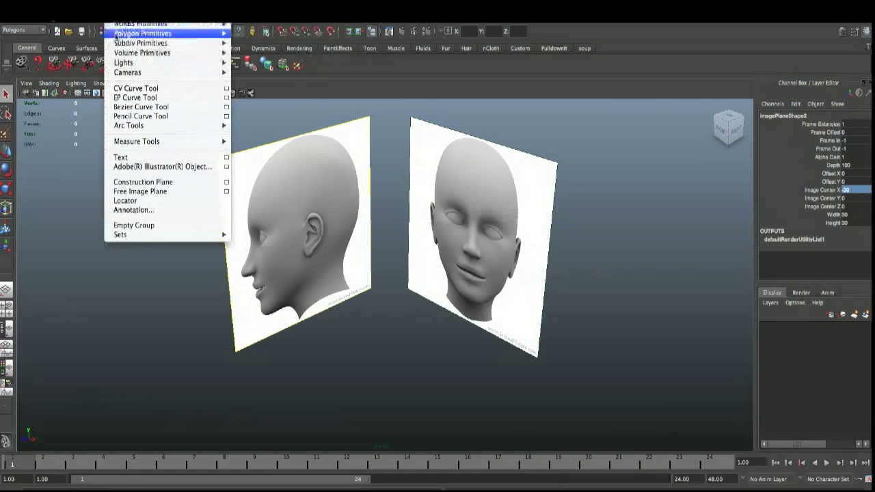
pyautogui.moveTo(119, 35)
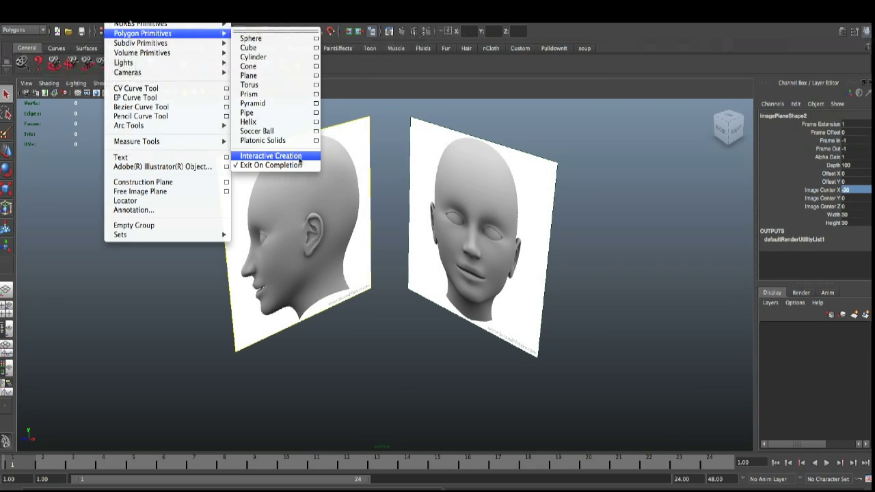
pyautogui.click(247, 48)
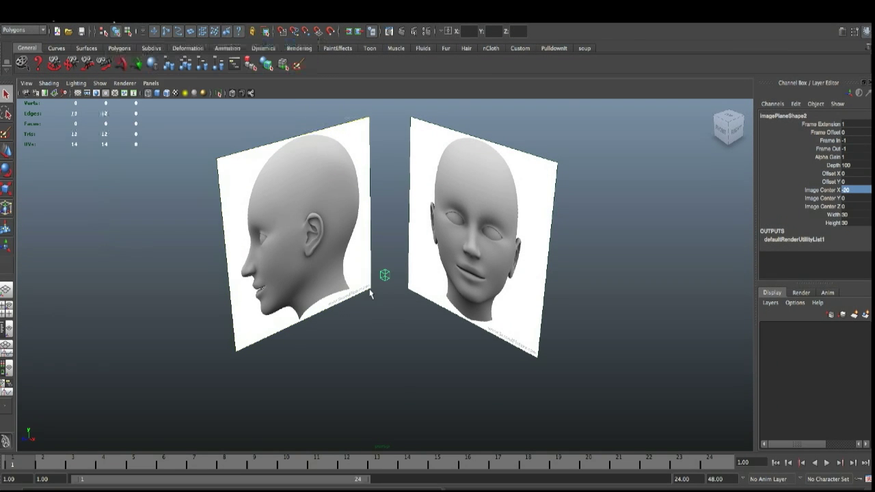
pyautogui.keyDown('alt'); pyautogui.moveTo(407, 283); pyautogui.dragTo(429, 265); pyautogui.keyUp('alt')
# In the front view, scale the cube uniformly to about 17.9, and stretch its Scale Y to about 29.34 to match the head's height
pyautogui.press('space')
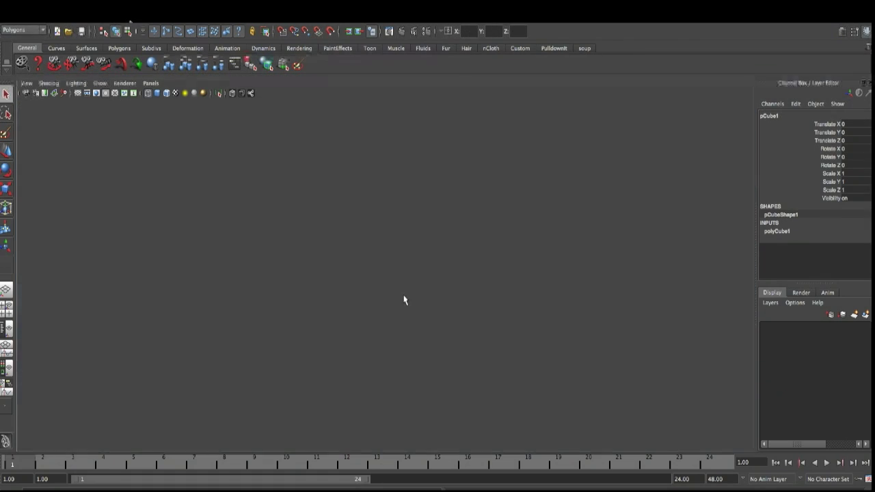
pyautogui.press('space')
pyautogui.scroll(-5, 391, 322)
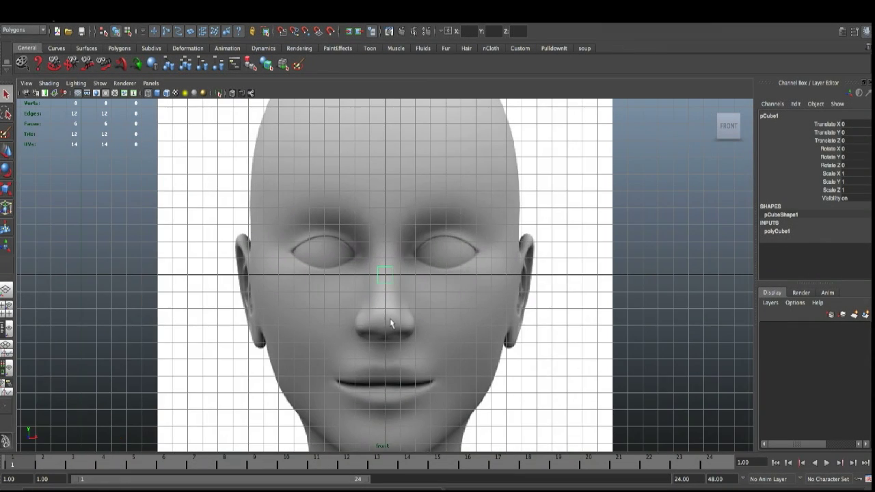
pyautogui.press('e')
pyautogui.press('r')
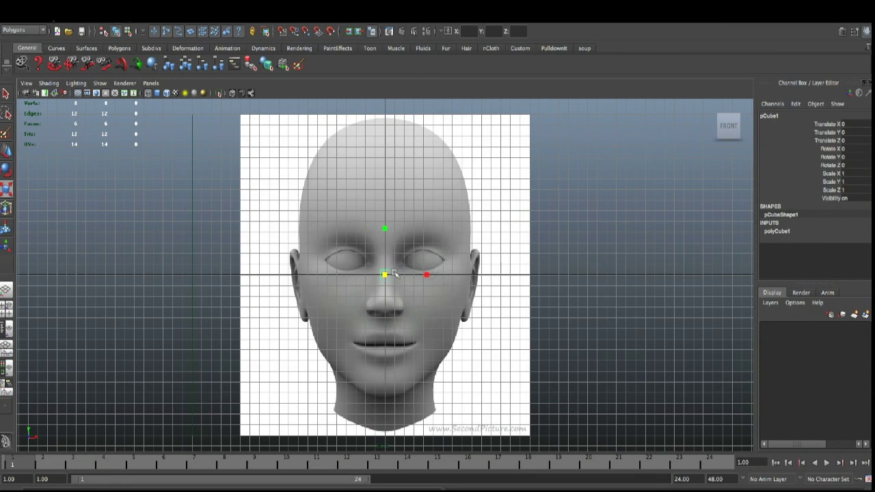
pyautogui.press('r')
pyautogui.moveTo(384, 274); pyautogui.dragTo(525, 297)
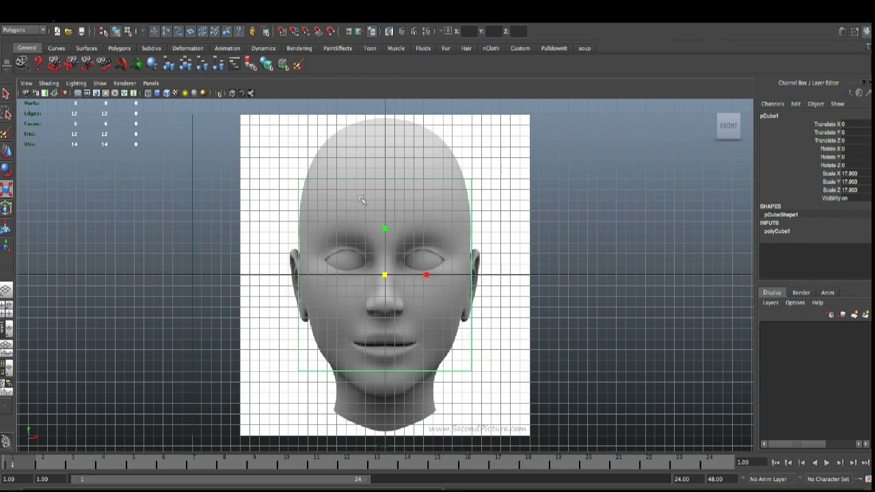
pyautogui.moveTo(384, 229); pyautogui.dragTo(384, 199)
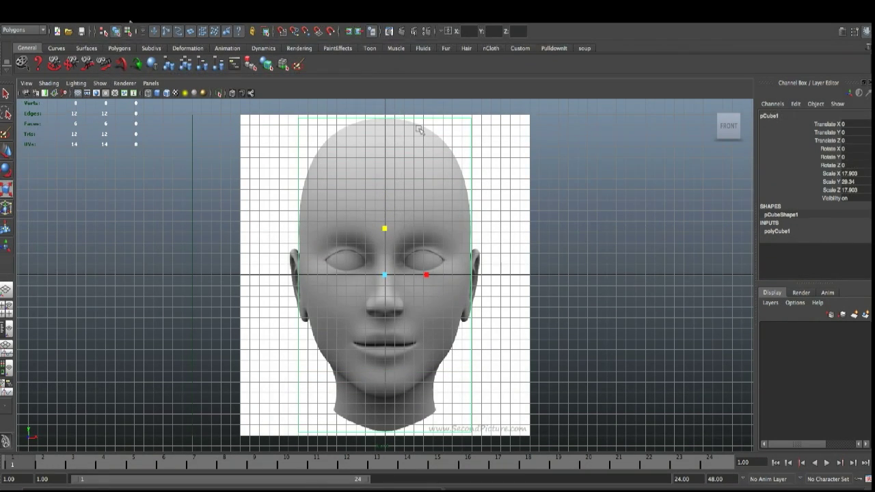
# In the side view, stretch the cube's depth to a Scale Z of about 21.58, reaching the forehead of the profile picture
pyautogui.press('space')
pyautogui.press('space')
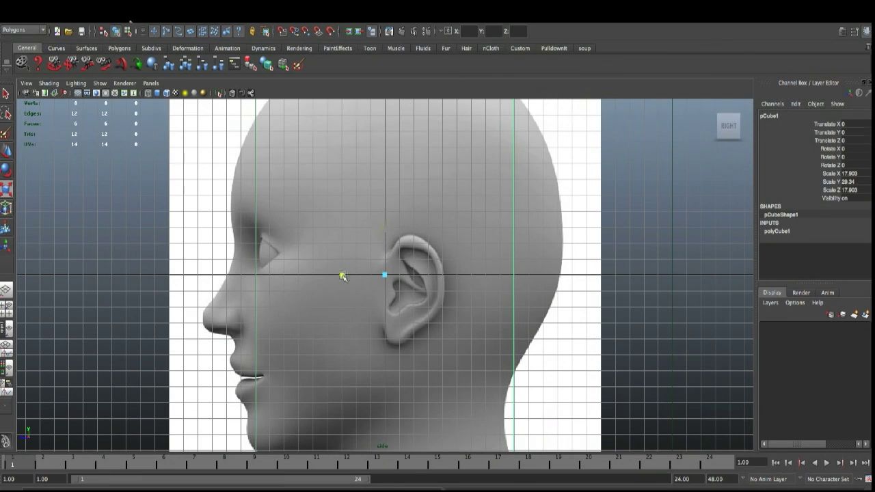
pyautogui.moveTo(343, 276); pyautogui.dragTo(336, 276)
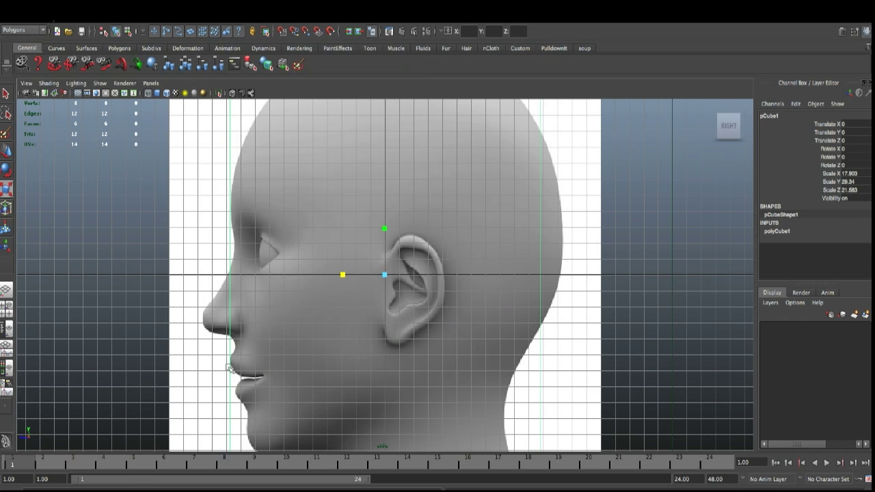
# Display the perspective view smooth shaded with X-Ray enabled so the reference pictures show through the cube
pyautogui.press('space')
pyautogui.press('space')
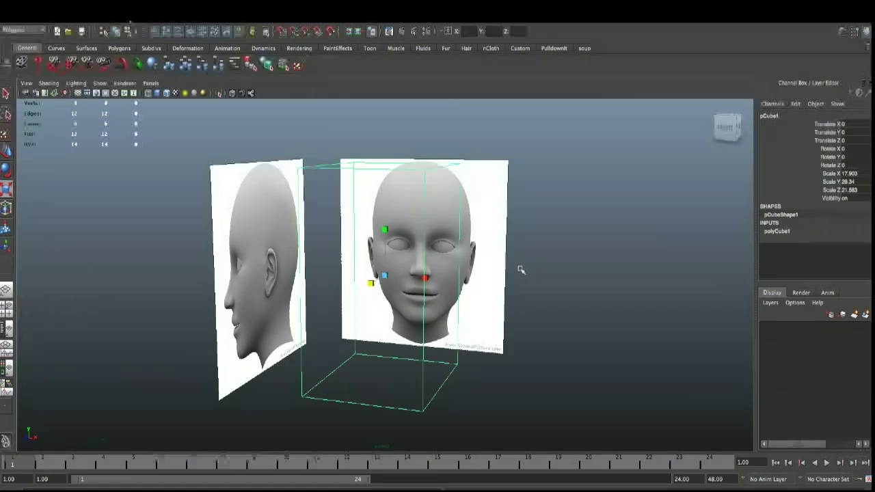
pyautogui.click(158, 94)
pyautogui.click(49, 83)
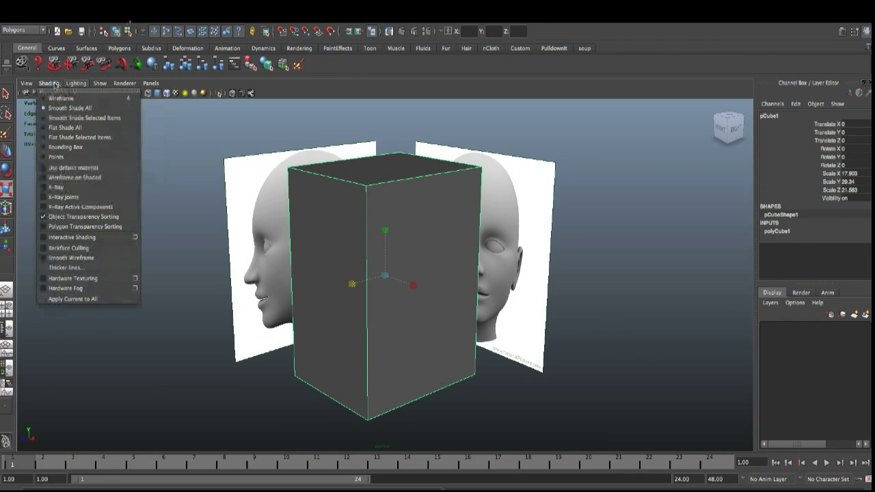
pyautogui.click(66, 188)
pyautogui.keyDown('alt'); pyautogui.moveTo(377, 305); pyautogui.dragTo(448, 308); pyautogui.keyUp('alt')
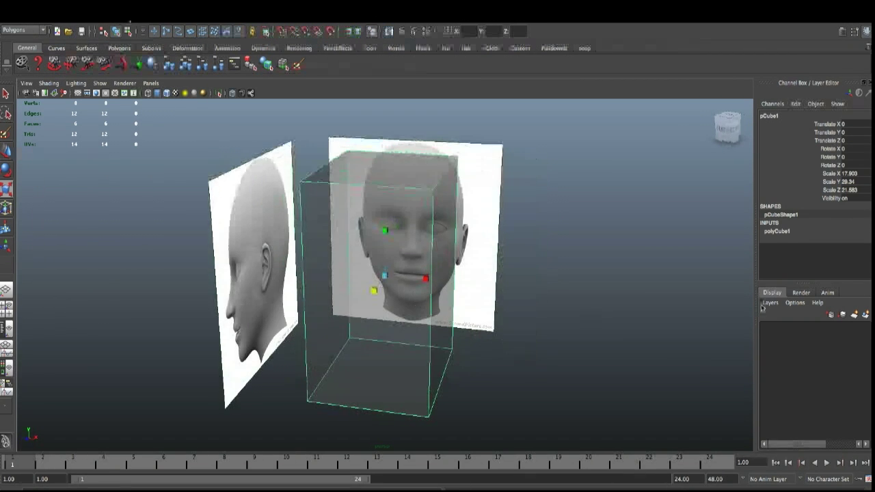
# Set the cube's subdivisions to 2 in width, 4 in height and 3 in depth
pyautogui.click(800, 233)
pyautogui.scroll(-2, 819, 262)
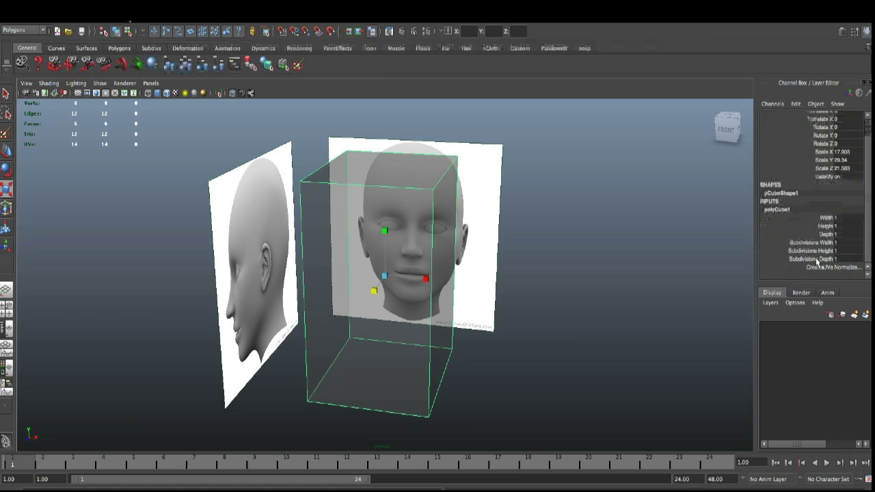
pyautogui.doubleClick(847, 243)
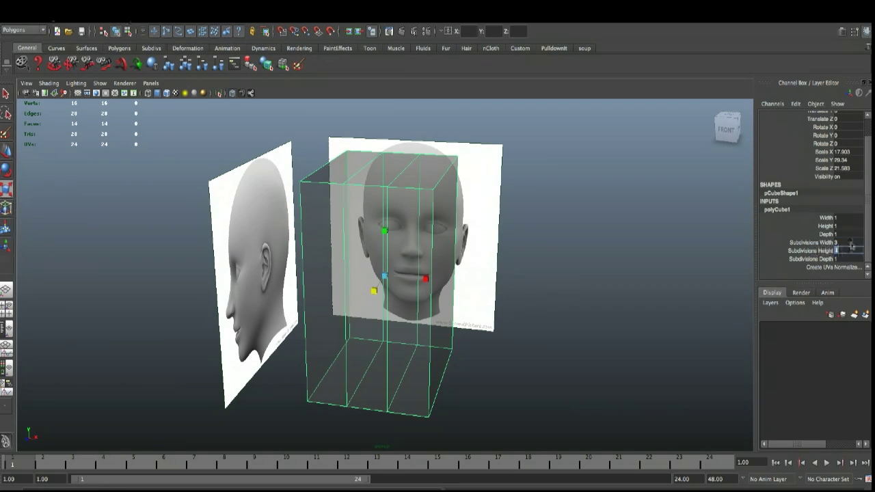
pyautogui.write('2')
pyautogui.doubleClick(845, 251)
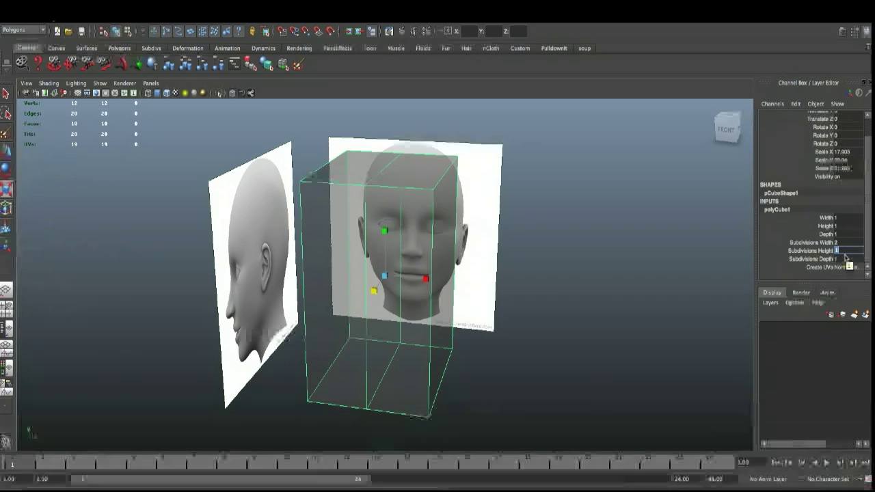
pyautogui.write('4')
pyautogui.press('Tab')
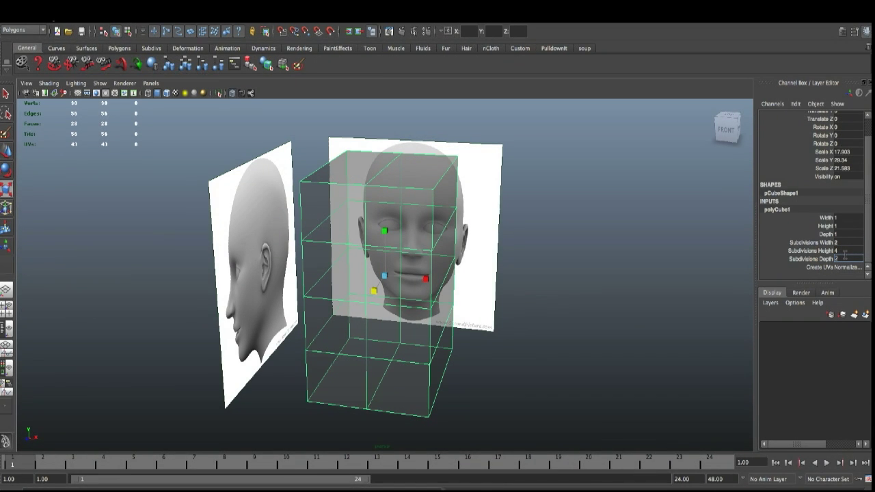
pyautogui.write('2')
pyautogui.press('Return')
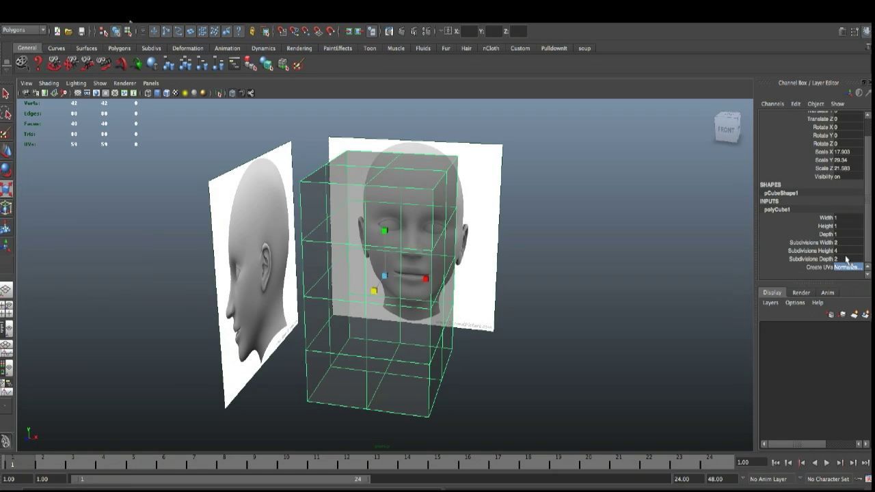
pyautogui.press('Tab')
# Delete all faces on the negative X half of the cube, keeping only the half on the other side of the centre line
pyautogui.keyDown('alt'); pyautogui.moveTo(596, 344); pyautogui.dragTo(540, 335); pyautogui.keyUp('alt')
pyautogui.keyDown('alt'); pyautogui.moveTo(381, 361); pyautogui.dragTo(422, 236); pyautogui.keyUp('alt')
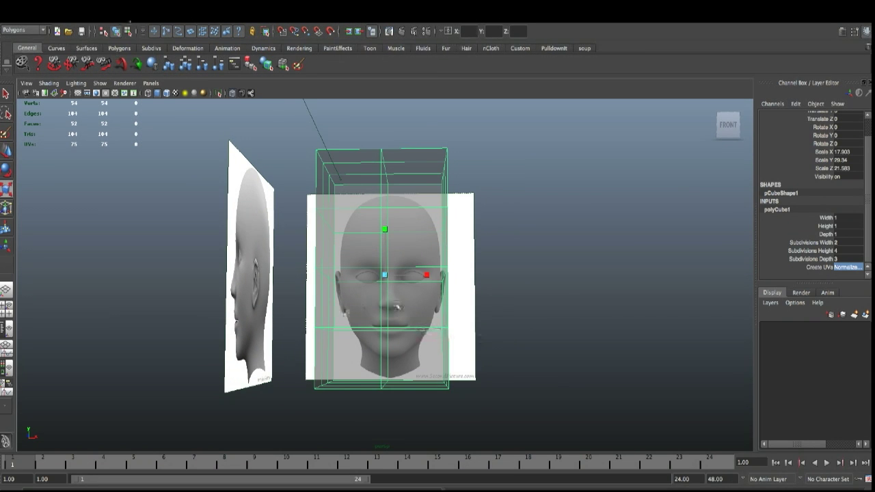
pyautogui.keyDown('alt'); pyautogui.moveTo(449, 314); pyautogui.dragTo(421, 316); pyautogui.keyUp('alt')
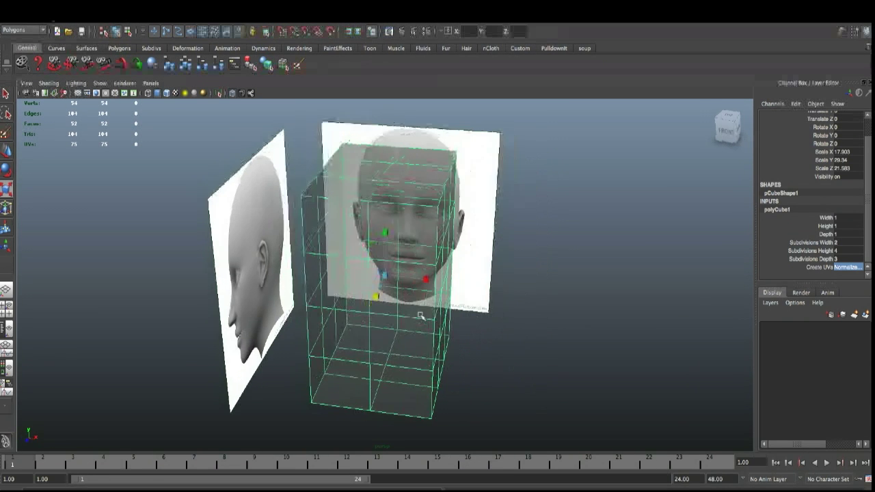
pyautogui.keyDown('alt'); pyautogui.moveTo(472, 286); pyautogui.dragTo(401, 265); pyautogui.keyUp('alt')
pyautogui.keyDown('alt'); pyautogui.moveTo(537, 305); pyautogui.dragTo(395, 241); pyautogui.keyUp('alt')
pyautogui.moveTo(394, 241); pyautogui.dragTo(393, 265, button='right')
pyautogui.click(386, 268)
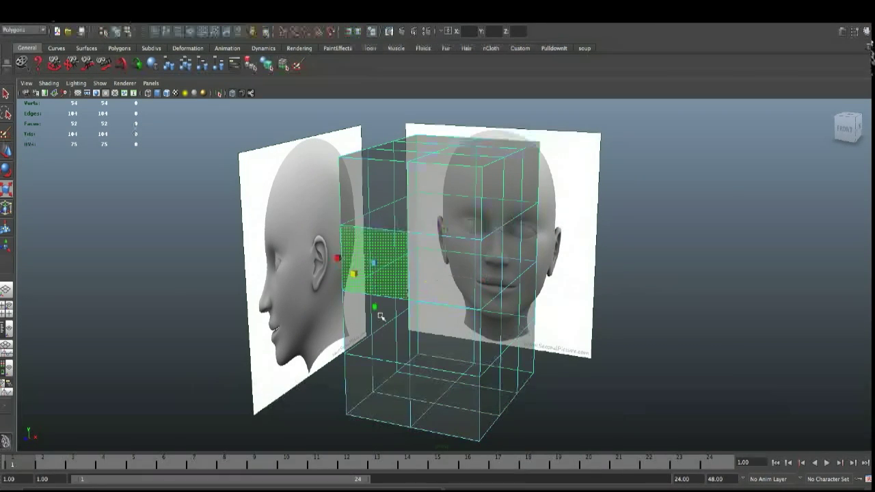
pyautogui.keyDown('shift'); pyautogui.doubleClick(380, 328); pyautogui.keyUp('shift')
pyautogui.press('Delete')
pyautogui.doubleClick(367, 324)
pyautogui.press('Delete')
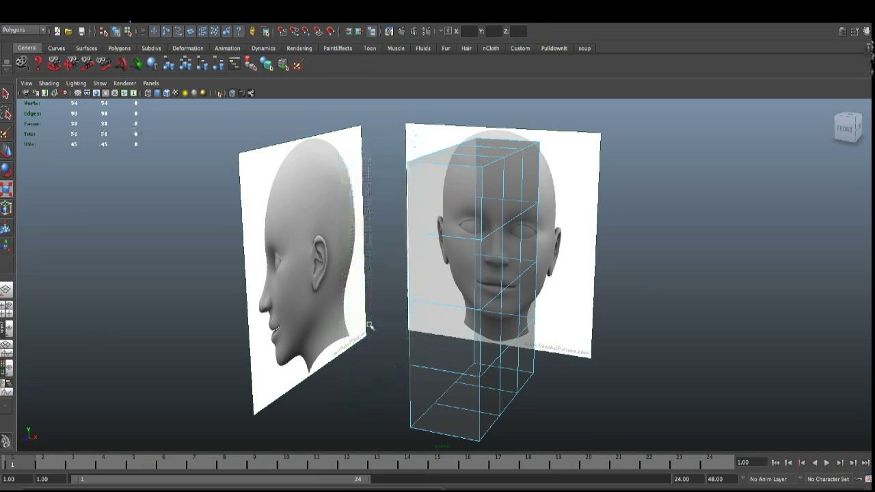
# Mirror the remaining half across the centre with Duplicate Special as an instance, using a Scale X of -1
pyautogui.keyDown('alt'); pyautogui.moveTo(480, 294); pyautogui.dragTo(469, 273); pyautogui.keyUp('alt')
pyautogui.moveTo(469, 274); pyautogui.dragTo(524, 250, button='right')
pyautogui.click(63, 13)
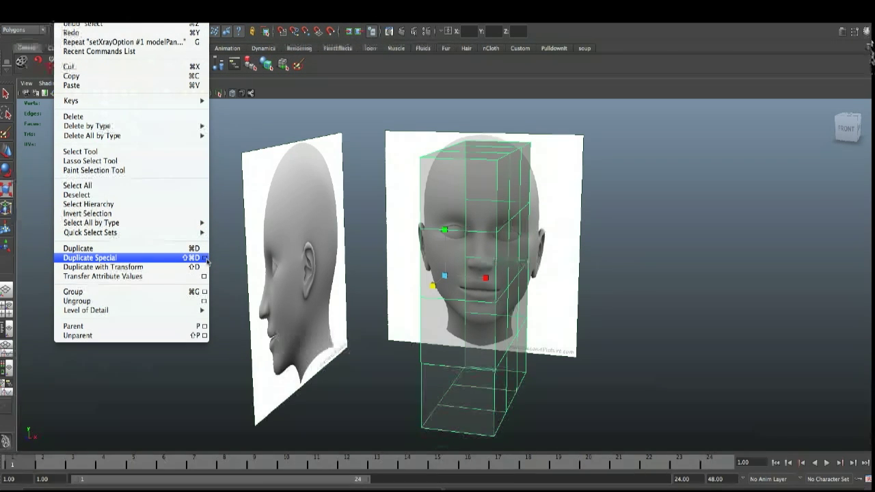
pyautogui.click(205, 258)
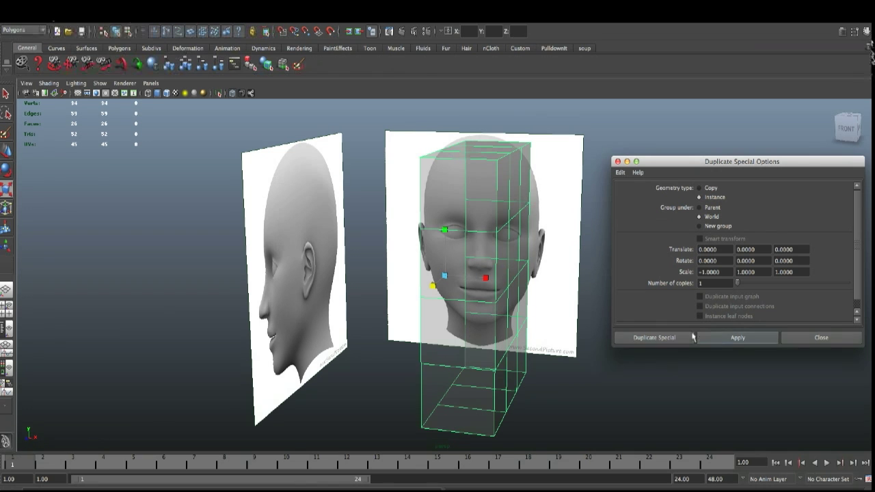
pyautogui.click(664, 337)
pyautogui.moveTo(563, 367)
pyautogui.keyDown('alt'); pyautogui.mouseDown()
pyautogui.moveTo(482, 372)
pyautogui.moveTo(565, 363)
pyautogui.mouseUp(); pyautogui.keyUp('alt')
pyautogui.click(510, 360)
pyautogui.keyDown('alt'); pyautogui.moveTo(653, 315); pyautogui.dragTo(630, 321); pyautogui.keyUp('alt')
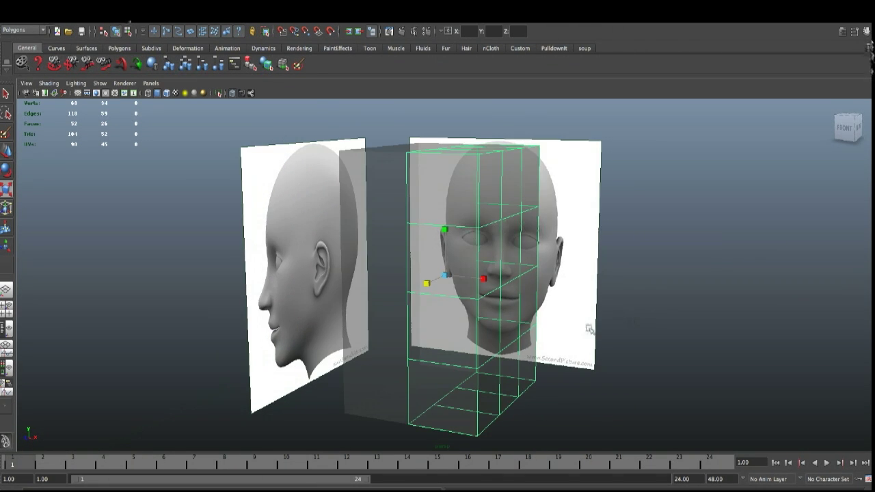
# In the front view, split a small half-diamond around the mouth centre on the original half with the Interactive Split Tool
pyautogui.press('space')
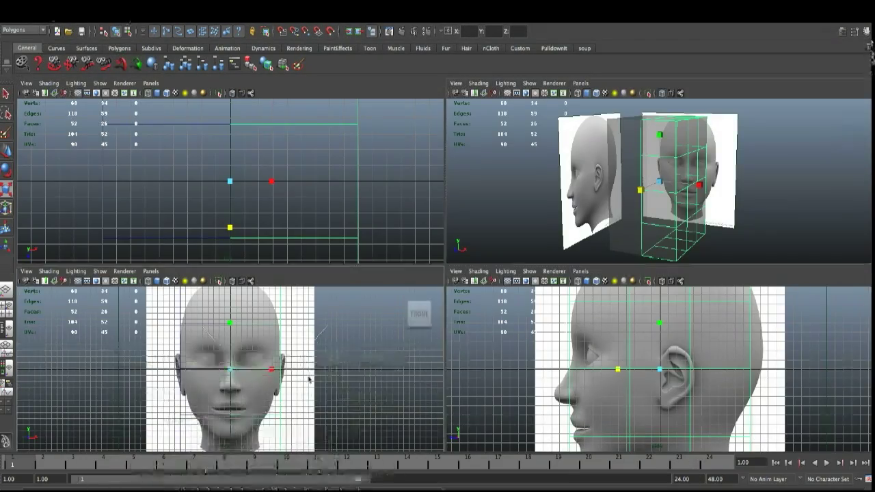
pyautogui.press('space')
pyautogui.scroll(3, 428, 347)
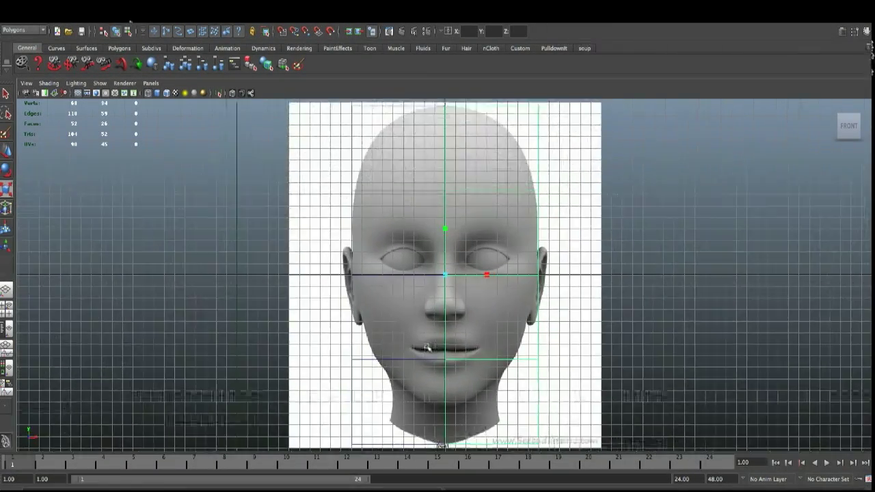
pyautogui.scroll(1, 427, 347)
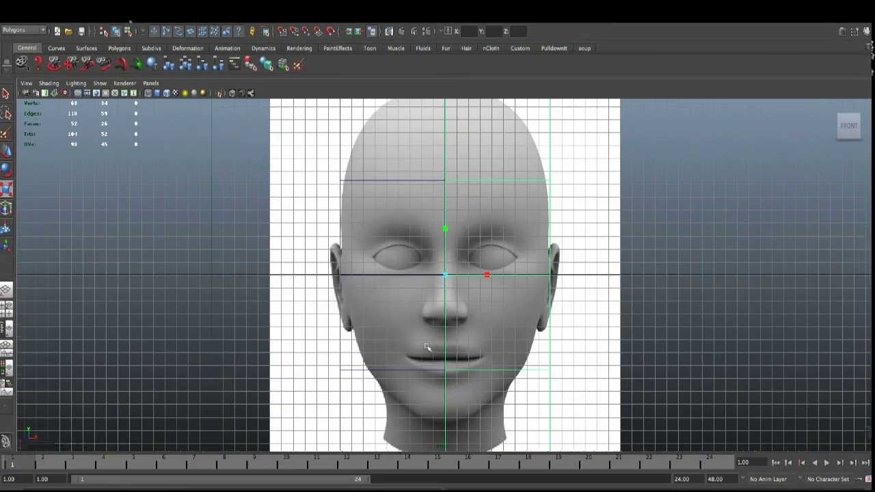
pyautogui.scroll(-2, 430, 346)
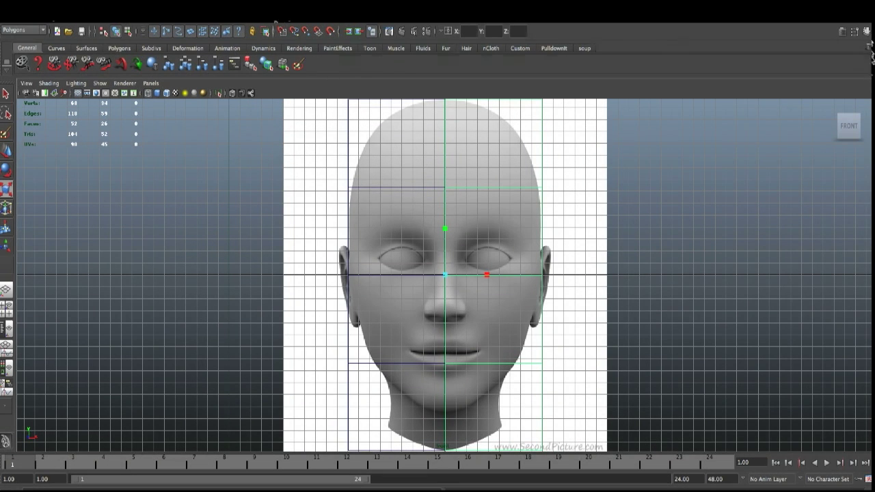
pyautogui.click(290, 15)
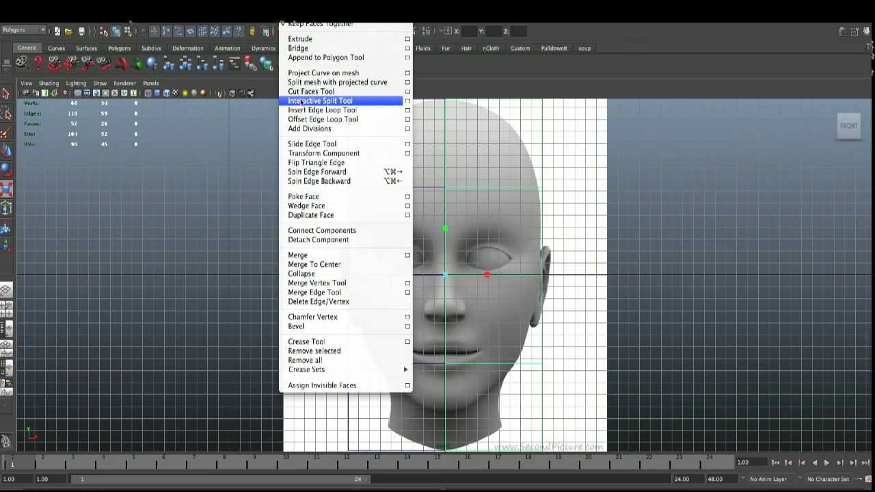
pyautogui.click(310, 103)
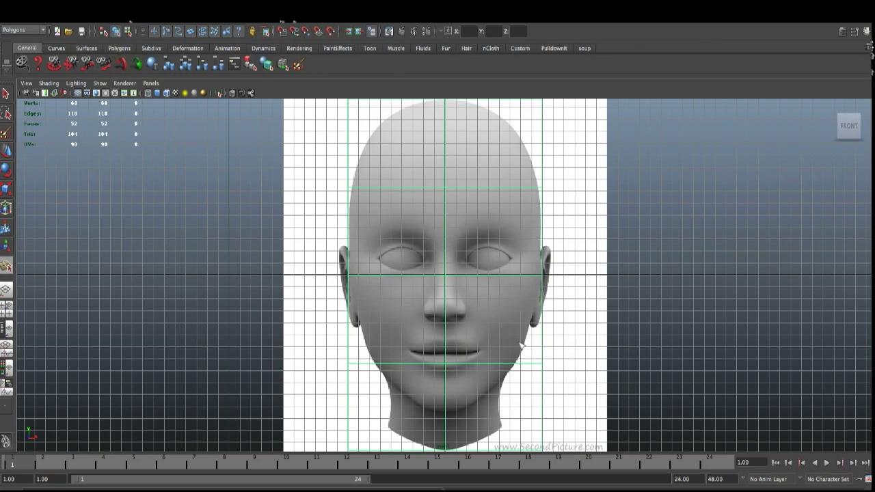
pyautogui.click(464, 362)
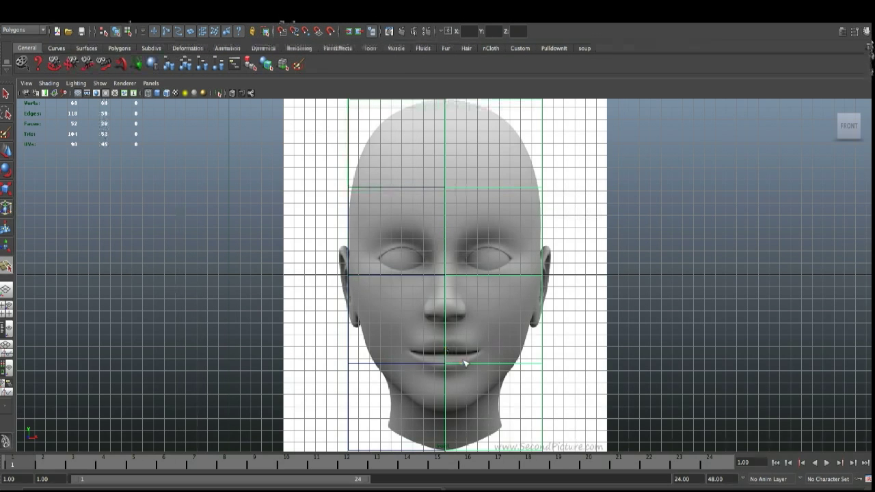
pyautogui.click(451, 349)
pyautogui.click(447, 378)
pyautogui.press('Return')
pyautogui.press('w')
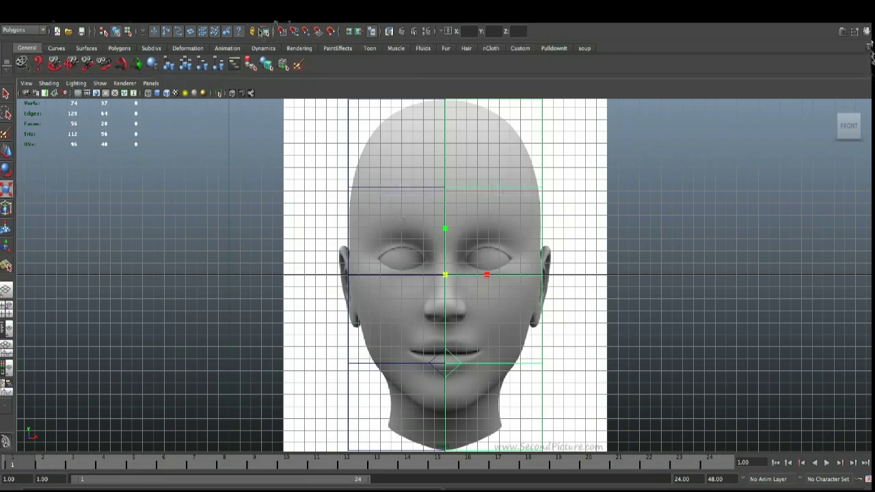
# Split a second, larger half-diamond around the first one at the mouth, starting and ending on the centre line
pyautogui.click(294, 17)
pyautogui.click(316, 101)
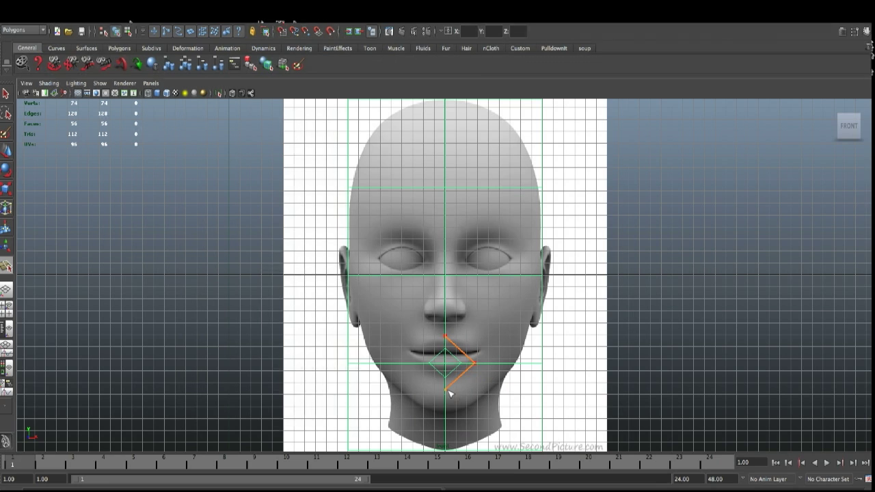
pyautogui.click(449, 392)
pyautogui.press('Return')
pyautogui.press('w')
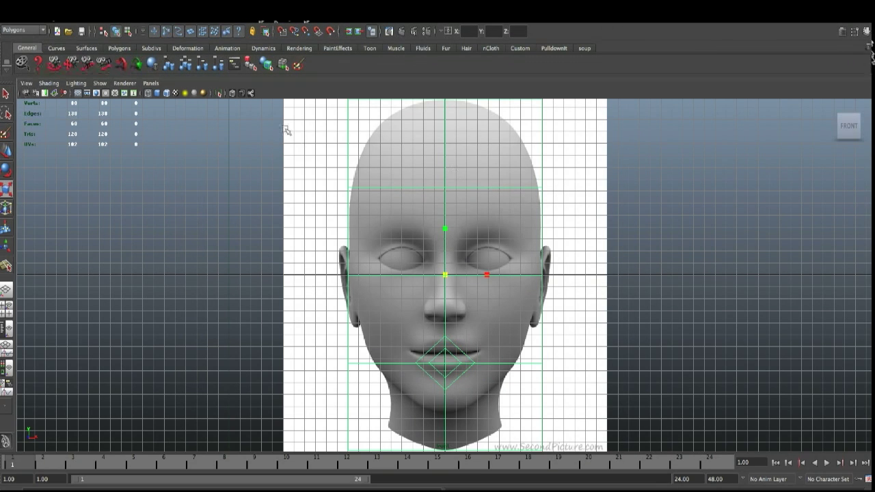
# Split an edge path from the mouth centre up to the forehead line, plus a path from the upper lip around the eye to the nose bridge
pyautogui.press('space')
pyautogui.press('space')
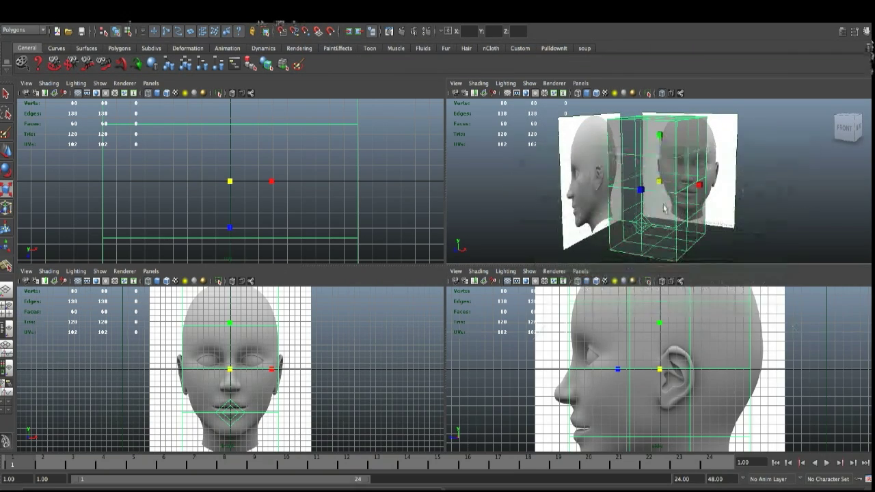
pyautogui.press('space')
pyautogui.press('space')
pyautogui.press('space')
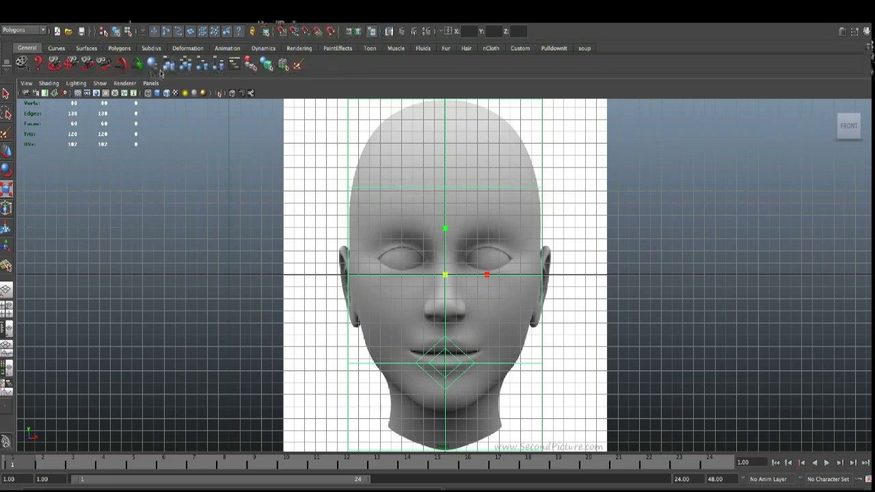
pyautogui.click(6, 264)
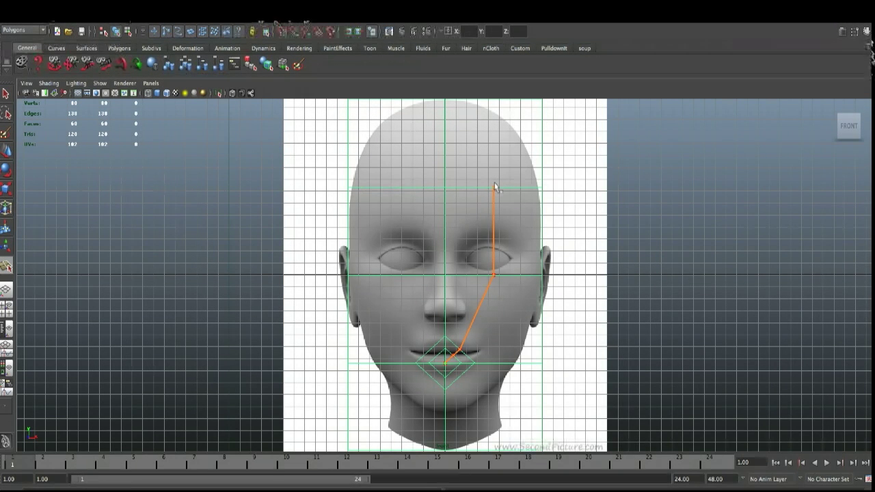
pyautogui.press('r')
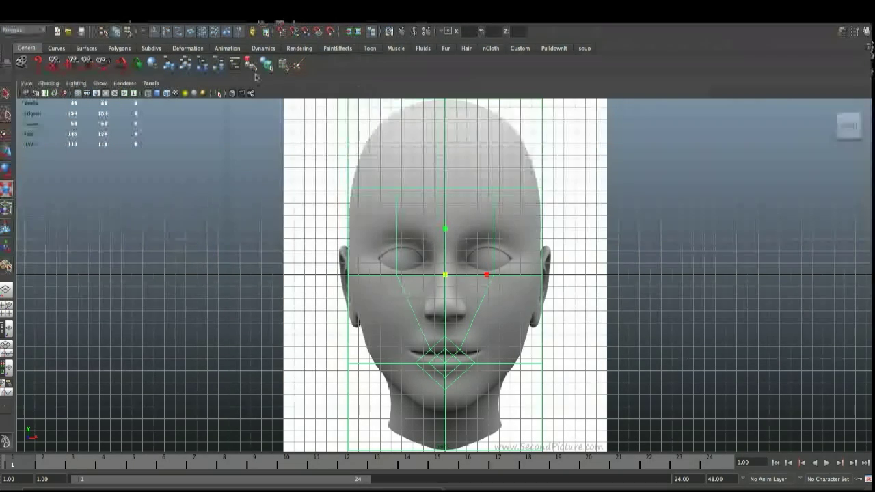
pyautogui.click(120, 262)
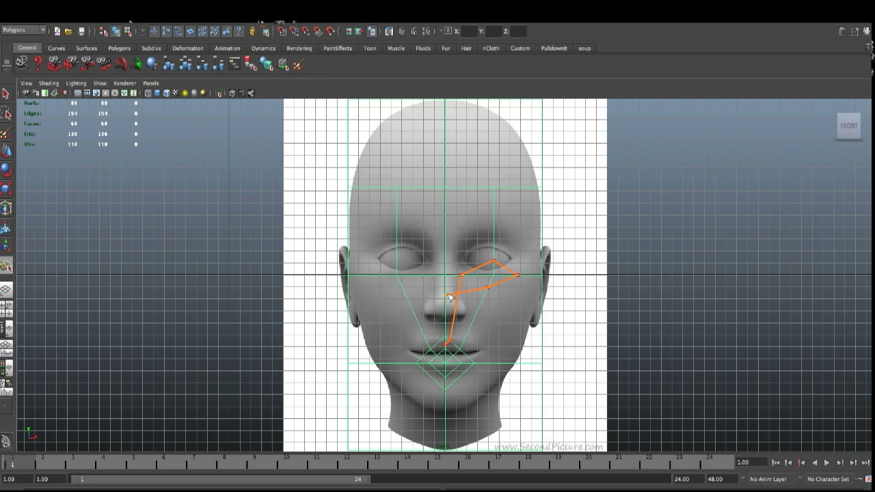
pyautogui.press('r')
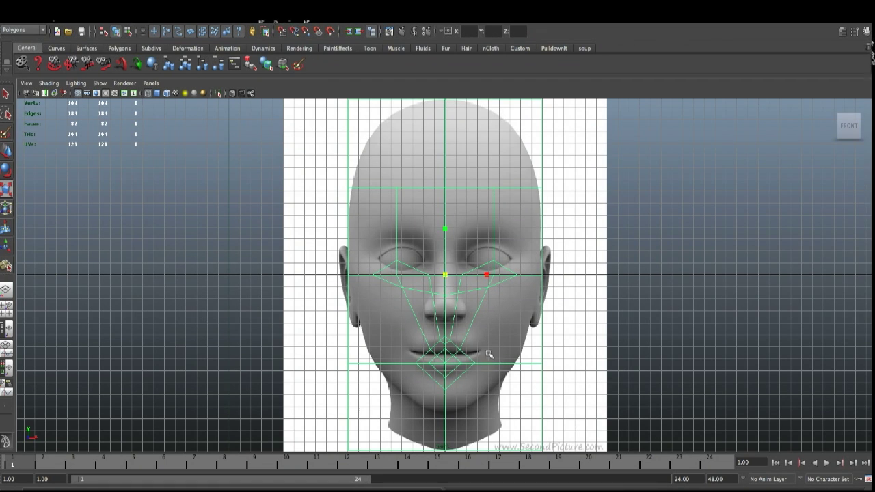
# In the perspective view, insert one edge loop running front to back through the middle of each half, using the Multiple edge loops setting
pyautogui.press('space')
pyautogui.press('space')
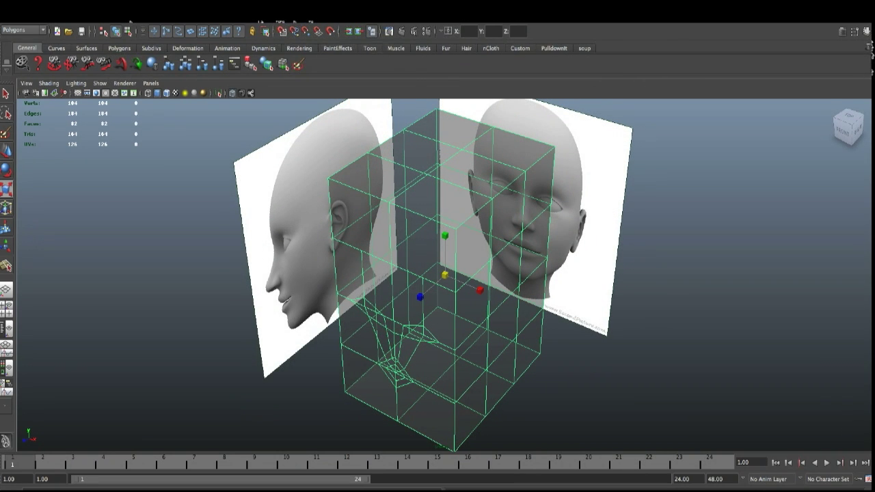
pyautogui.click(291, 21)
pyautogui.click(349, 110)
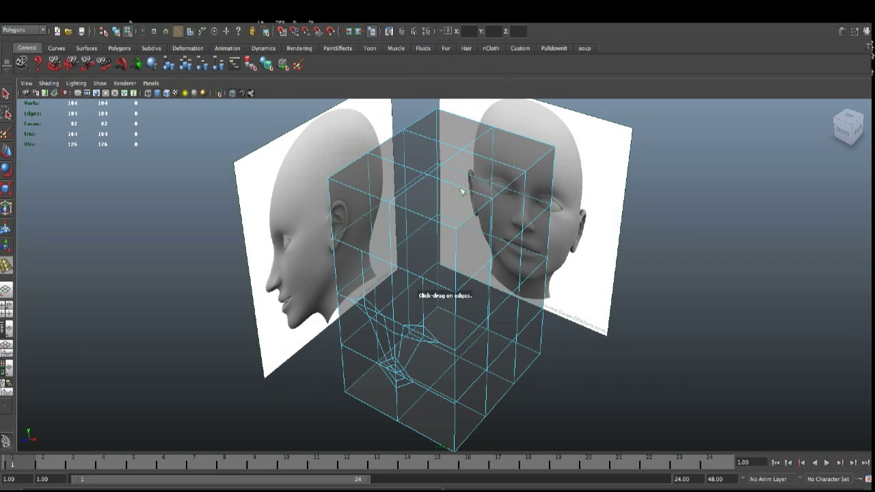
pyautogui.doubleClick(6, 289)
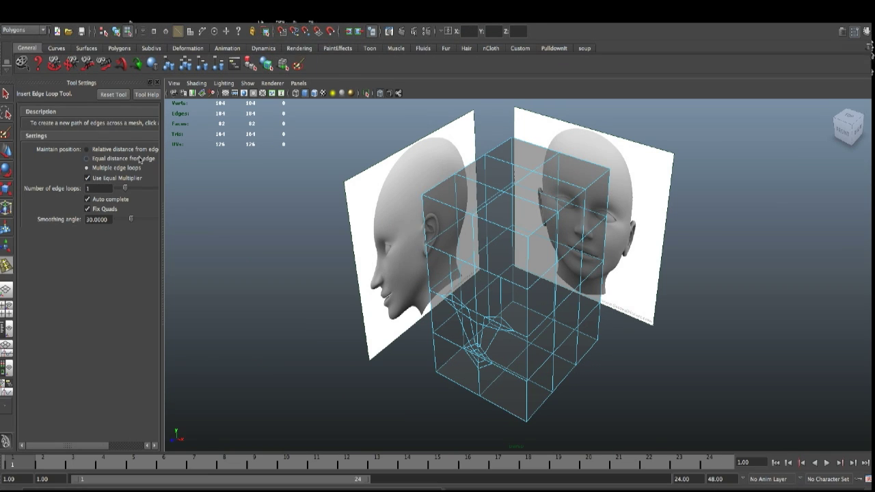
pyautogui.click(156, 83)
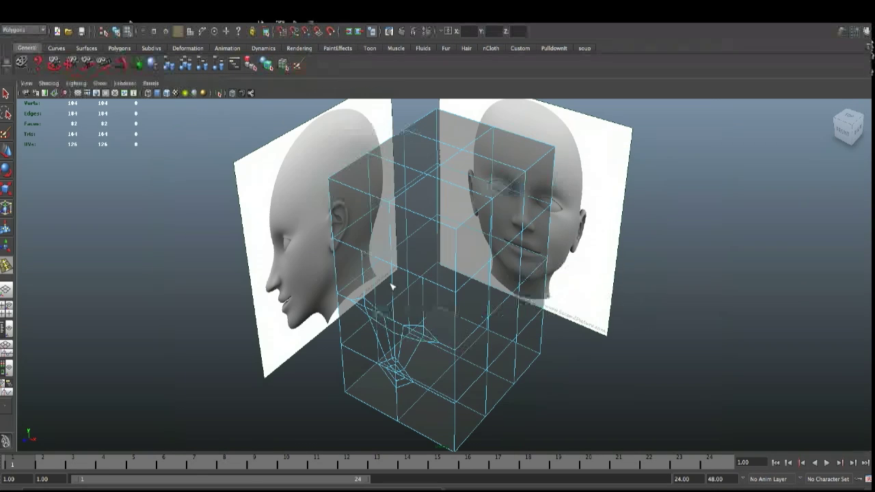
pyautogui.click(462, 190)
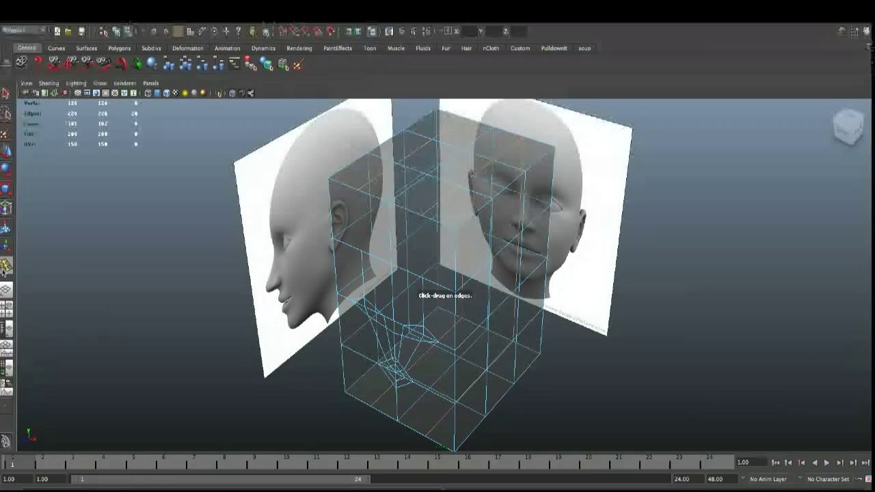
# On the original half's front face, split a vertical edge from the forehead line up to the top edge with the Interactive Split Tool
pyautogui.click(298, 15)
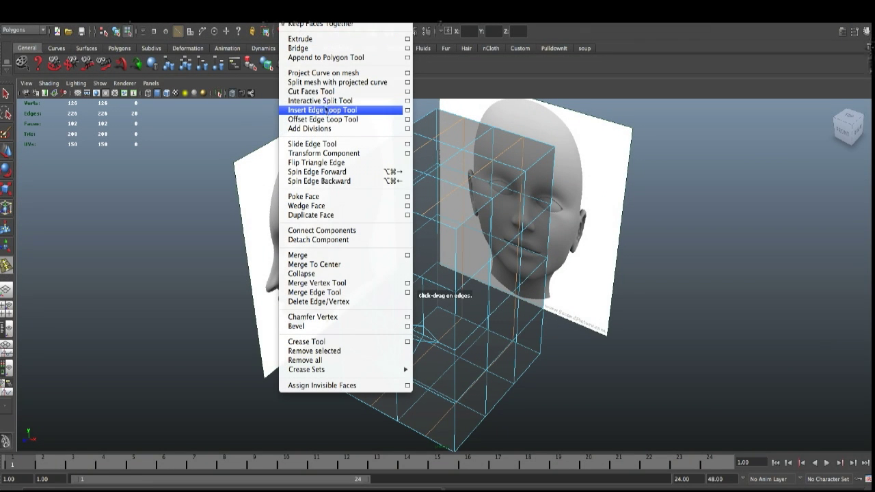
pyautogui.click(330, 110)
pyautogui.click(300, 15)
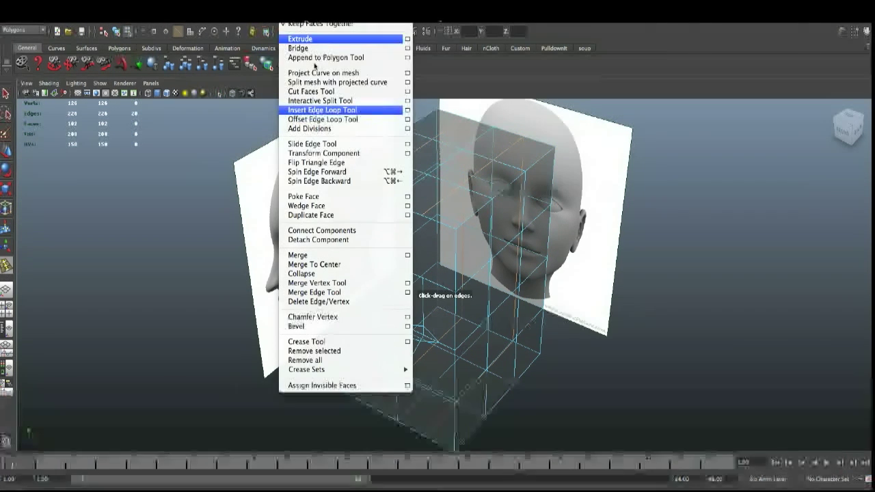
pyautogui.click(322, 101)
pyautogui.keyDown('alt'); pyautogui.moveTo(413, 228); pyautogui.dragTo(442, 287); pyautogui.keyUp('alt')
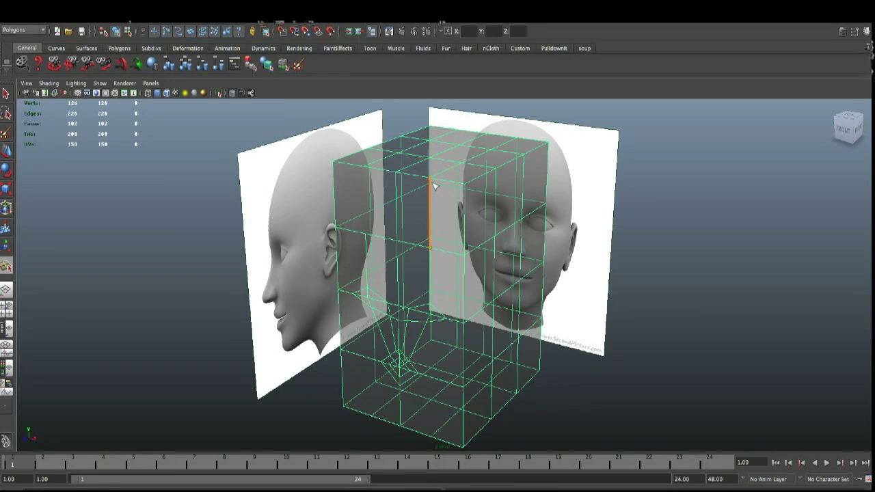
pyautogui.press('Return')
pyautogui.press('w')
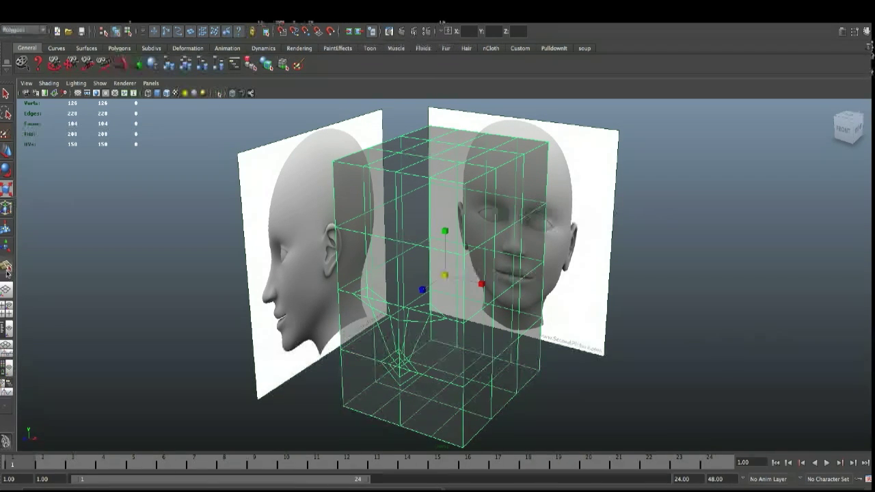
# Try to insert a vertex midway along the bottom front edge of the original half
pyautogui.keyDown('alt'); pyautogui.moveTo(390, 385); pyautogui.dragTo(431, 441); pyautogui.keyUp('alt')
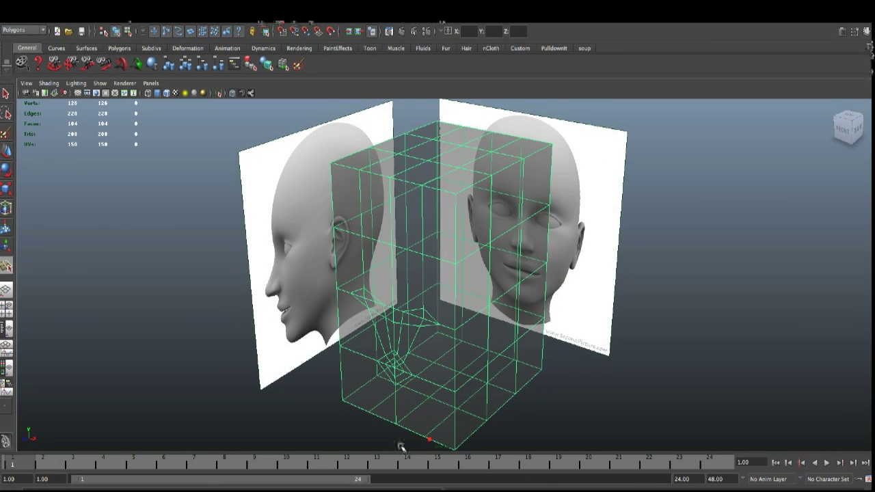
pyautogui.press('Return')
pyautogui.press('w')
pyautogui.moveTo(405, 417); pyautogui.dragTo(446, 408)
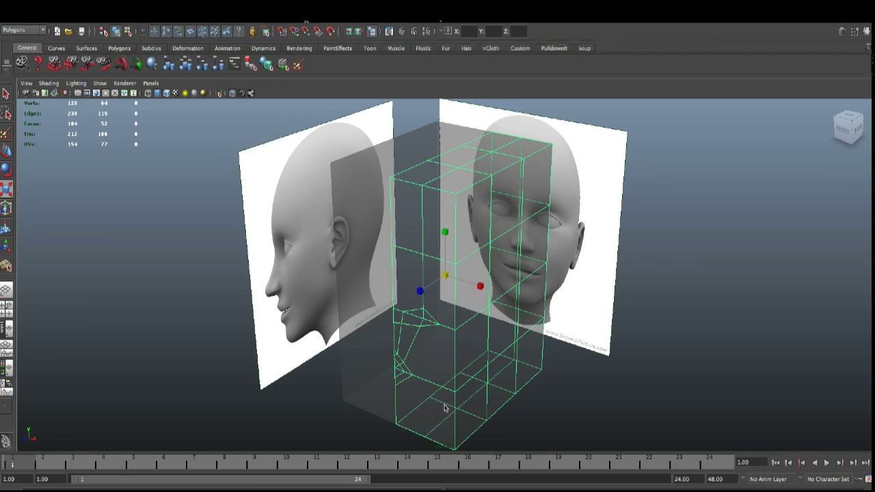
pyautogui.moveTo(446, 407); pyautogui.dragTo(410, 378, button='right')
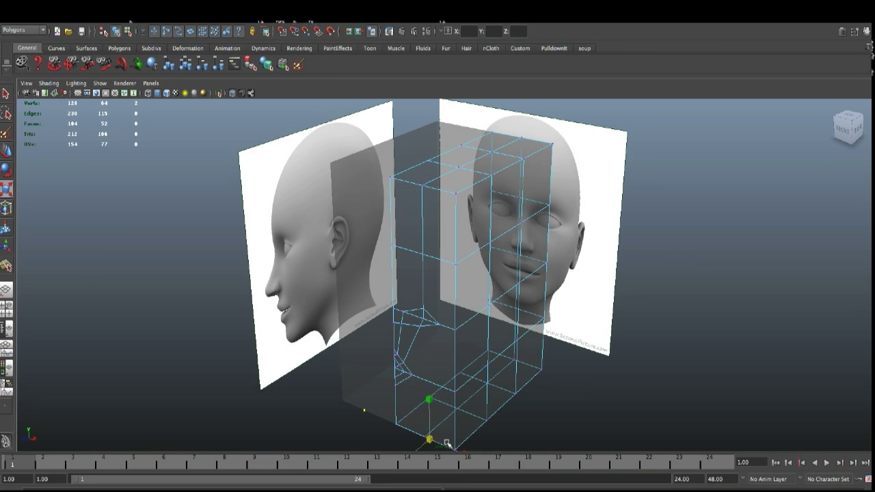
# Split an edge path from the midpoint of the original half's bottom front edge through the lower mouth diamonds to the mouth centre
pyautogui.click(5, 267)
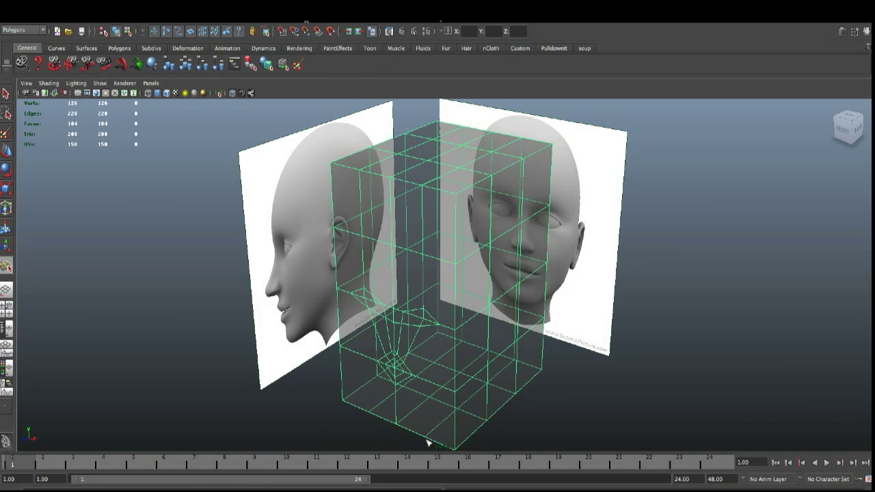
pyautogui.press('space')
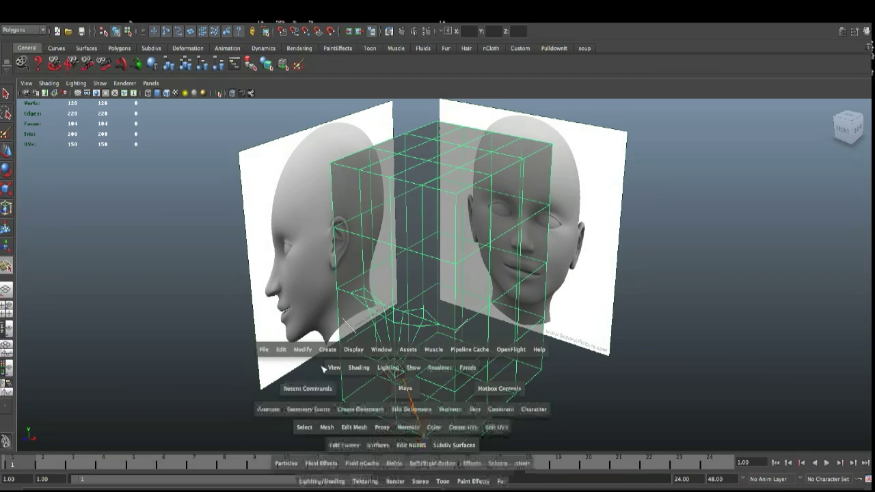
pyautogui.press('space')
pyautogui.click(459, 379)
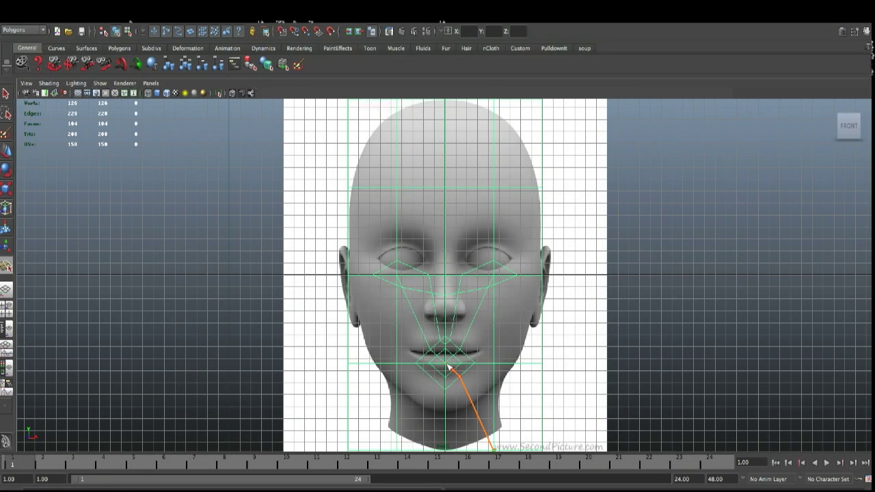
pyautogui.press('Return')
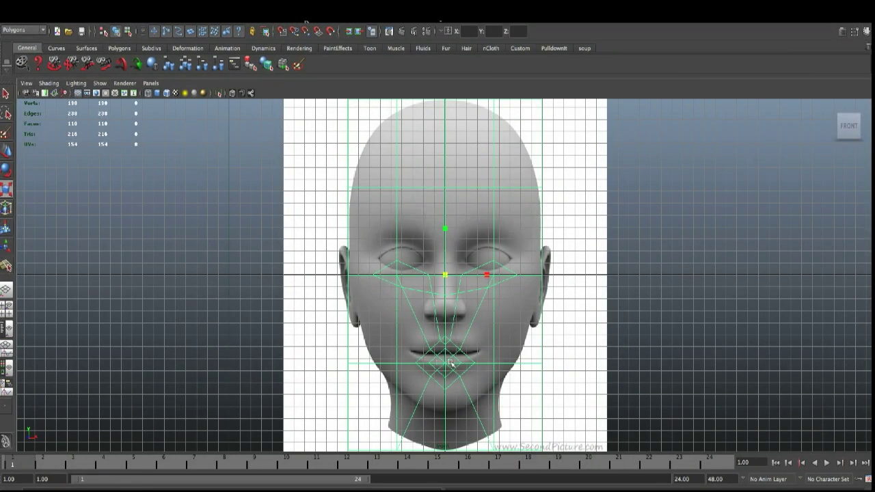
# In the front view, try to merge the vertices selected at the mouth centre
pyautogui.keyDown('ctrl'); pyautogui.keyDown('alt'); pyautogui.moveTo(431, 347); pyautogui.dragTo(472, 378); pyautogui.keyUp('alt'); pyautogui.keyUp('ctrl')
pyautogui.moveTo(415, 298); pyautogui.dragTo(377, 296, button='right')
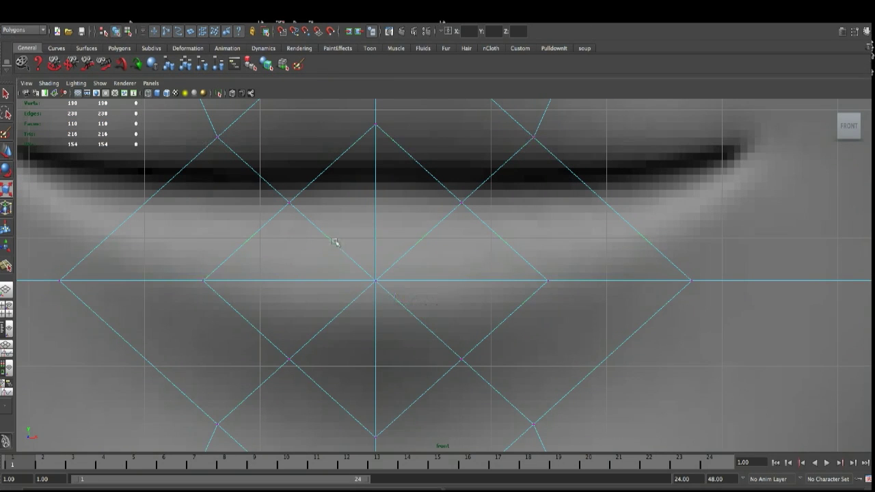
pyautogui.moveTo(335, 242); pyautogui.dragTo(411, 316)
pyautogui.scroll(-5, 360, 245)
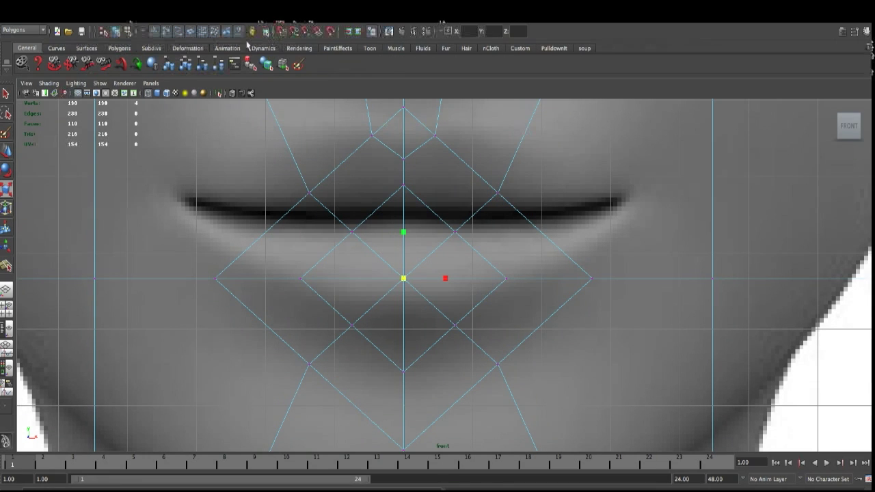
pyautogui.click(119, 48)
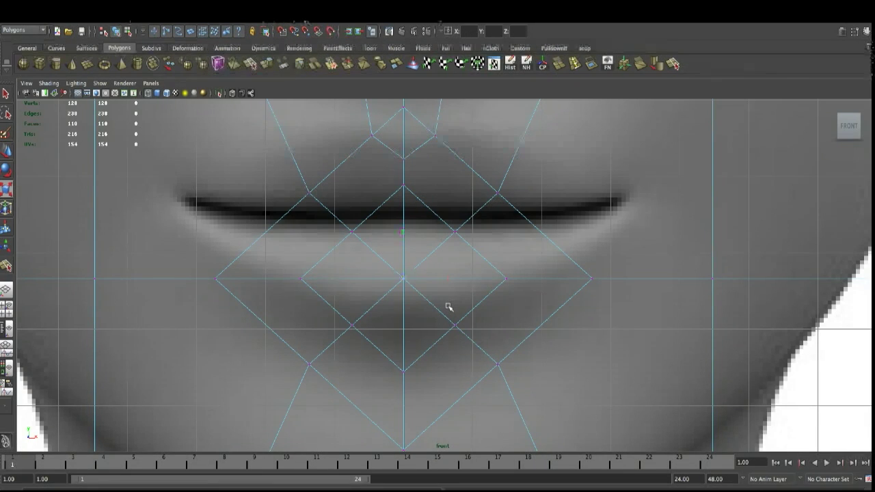
# Inspect the mesh around the mouth in the perspective view, checking the vertices on the bottom and top front edges
pyautogui.scroll(-4, 448, 307)
pyautogui.scroll(-6, 455, 317)
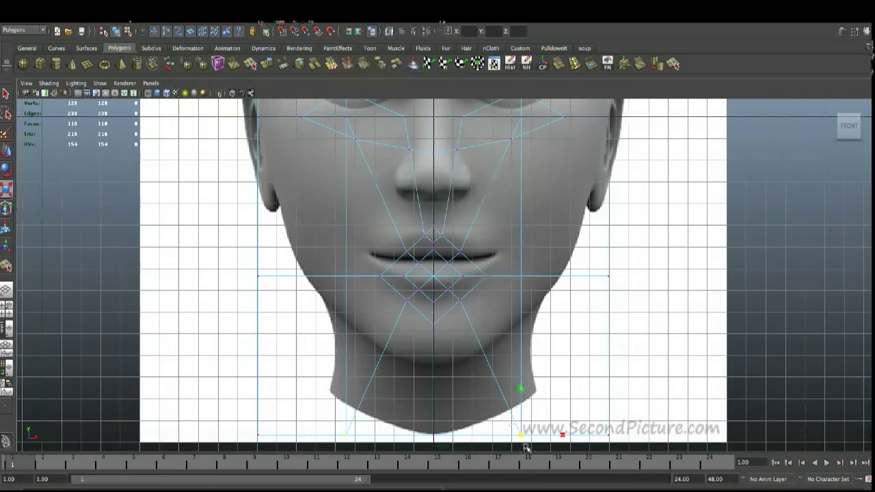
pyautogui.press('space')
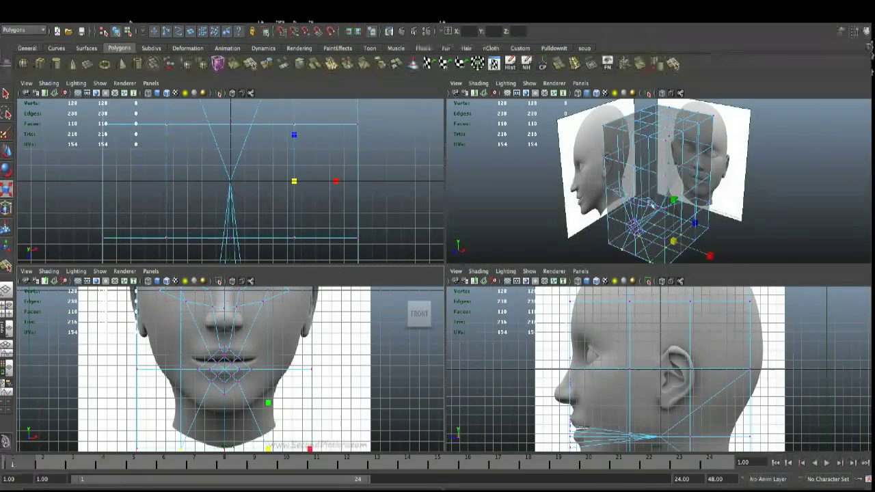
pyautogui.press('space')
pyautogui.moveTo(414, 431); pyautogui.dragTo(433, 443)
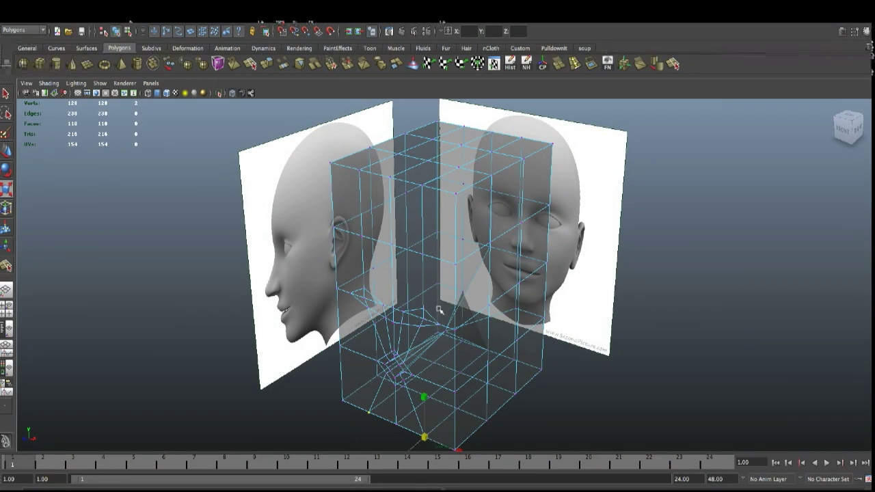
pyautogui.keyDown('ctrl'); pyautogui.keyDown('alt'); pyautogui.moveTo(387, 304); pyautogui.dragTo(466, 344); pyautogui.keyUp('alt'); pyautogui.keyUp('ctrl')
pyautogui.scroll(-10, 488, 334)
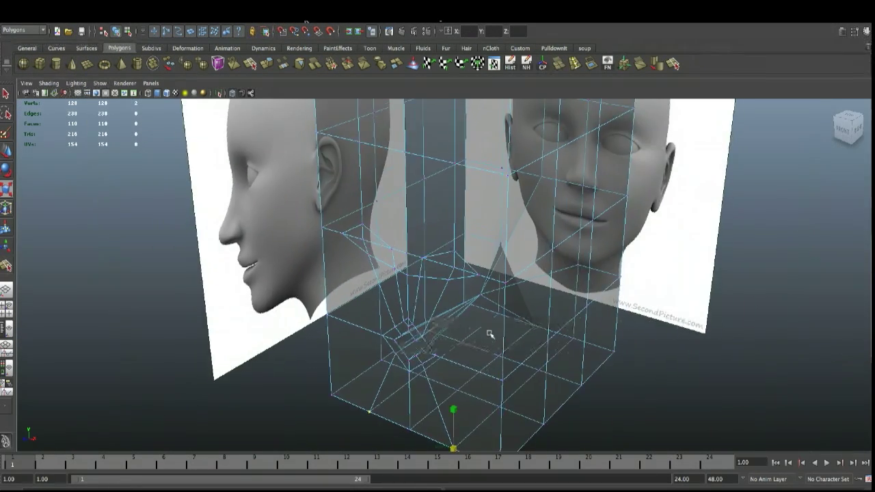
pyautogui.keyDown('alt'); pyautogui.moveTo(458, 197); pyautogui.dragTo(451, 191); pyautogui.keyUp('alt')
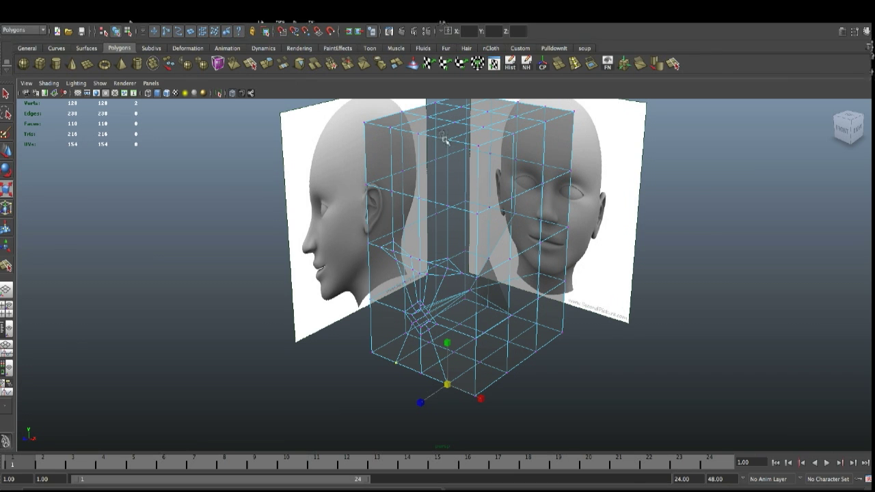
pyautogui.click(455, 146)
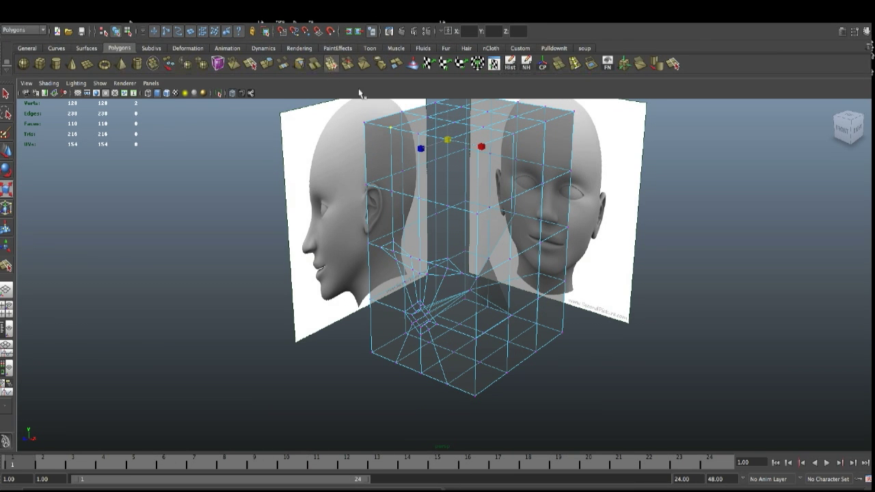
pyautogui.keyDown('alt'); pyautogui.moveTo(441, 247); pyautogui.dragTo(531, 251); pyautogui.keyUp('alt')
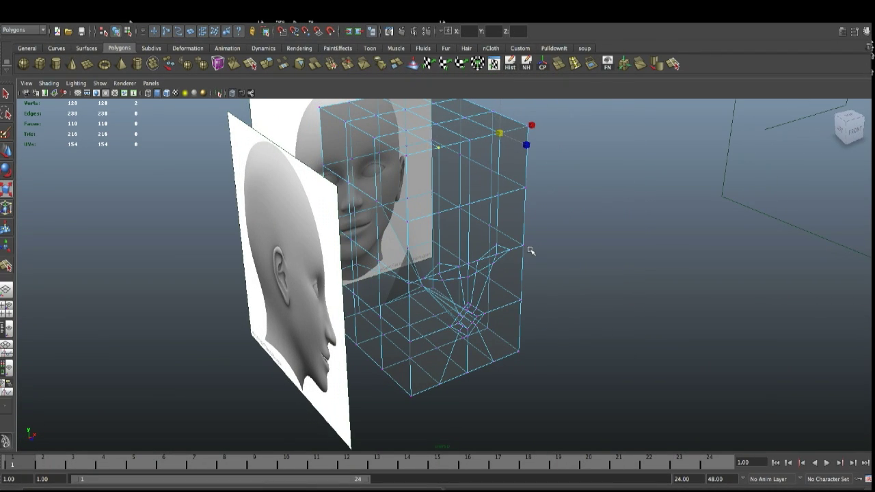
# Undo the vertex merge at the mouth centre
pyautogui.hotkey('ctrl', 'z')
pyautogui.hotkey('ctrl', 'z')
pyautogui.moveTo(420, 293); pyautogui.dragTo(418, 308)
# Examine the mouth-centre edges and the bottom front edge vertices from several angles in the perspective view
pyautogui.keyDown('alt'); pyautogui.moveTo(557, 334); pyautogui.dragTo(473, 340); pyautogui.keyUp('alt')
pyautogui.moveTo(458, 401); pyautogui.dragTo(439, 377)
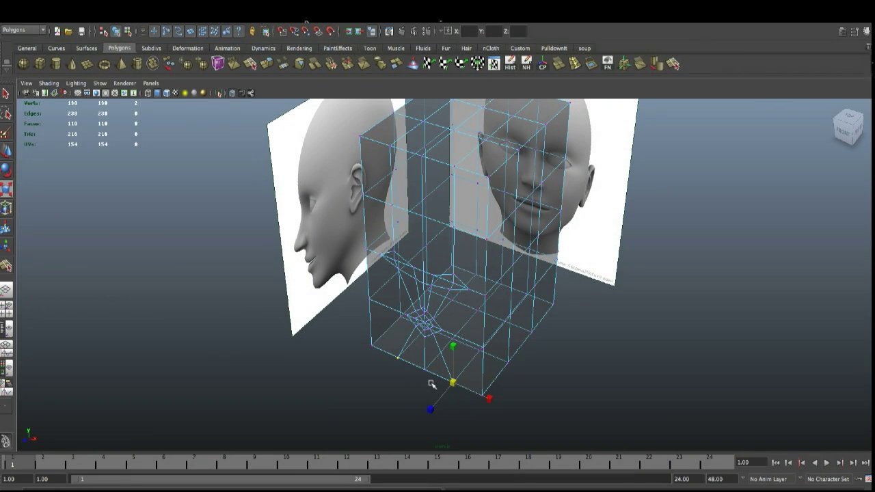
pyautogui.moveTo(413, 313)
pyautogui.keyDown('ctrl'); pyautogui.keyDown('alt'); pyautogui.mouseDown()
pyautogui.moveTo(440, 341)
pyautogui.moveTo(425, 316)
pyautogui.mouseUp(); pyautogui.keyUp('alt'); pyautogui.keyUp('ctrl')
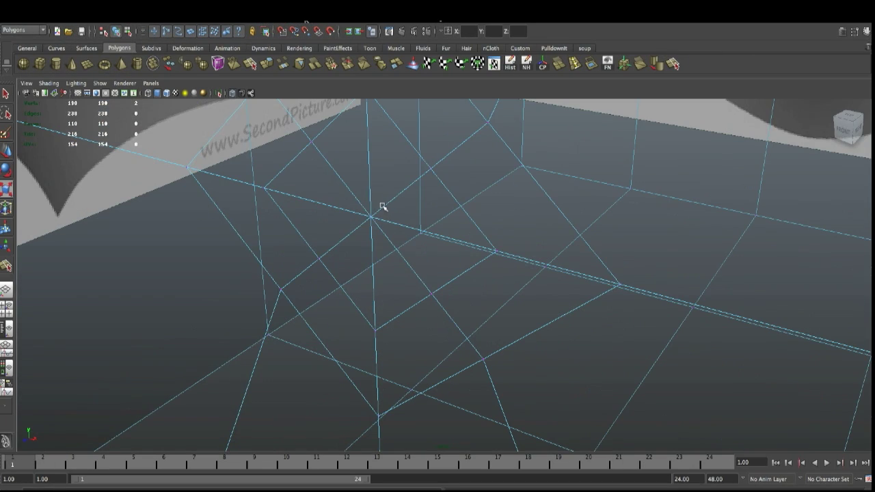
pyautogui.scroll(-10, 418, 247)
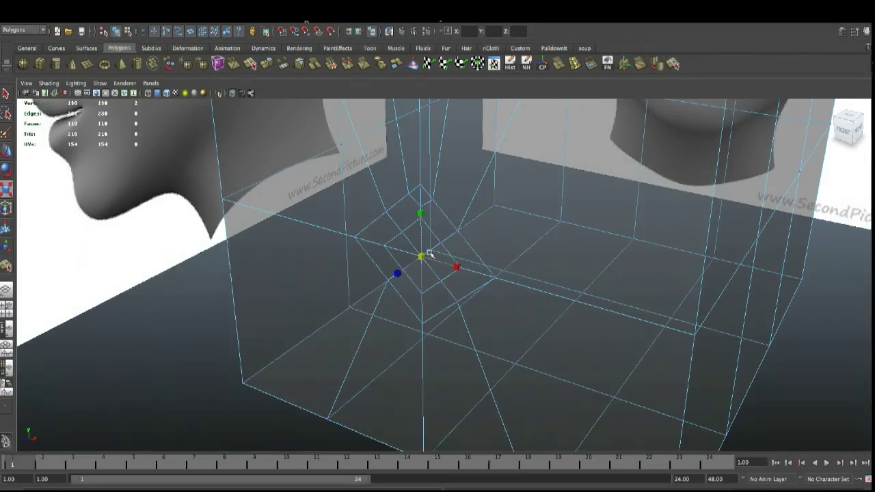
pyautogui.click(489, 400)
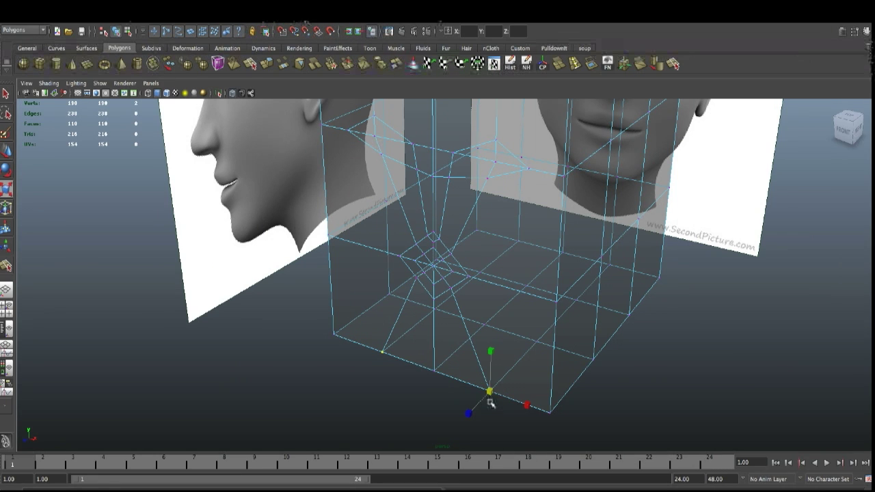
pyautogui.keyDown('alt'); pyautogui.moveTo(530, 163); pyautogui.dragTo(482, 148, button='right'); pyautogui.keyUp('alt')
pyautogui.keyDown('alt'); pyautogui.moveTo(439, 200); pyautogui.dragTo(452, 188); pyautogui.keyUp('alt')
# In the front view, move all the vertices around the eyes and nose bridge up to the reference eyes
pyautogui.press('space')
pyautogui.press('space')
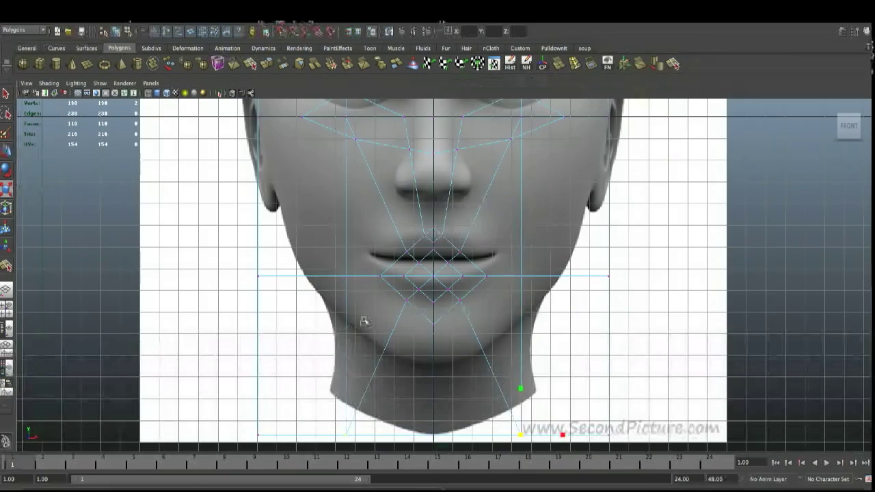
pyautogui.scroll(-3, 364, 319)
pyautogui.scroll(-2, 364, 320)
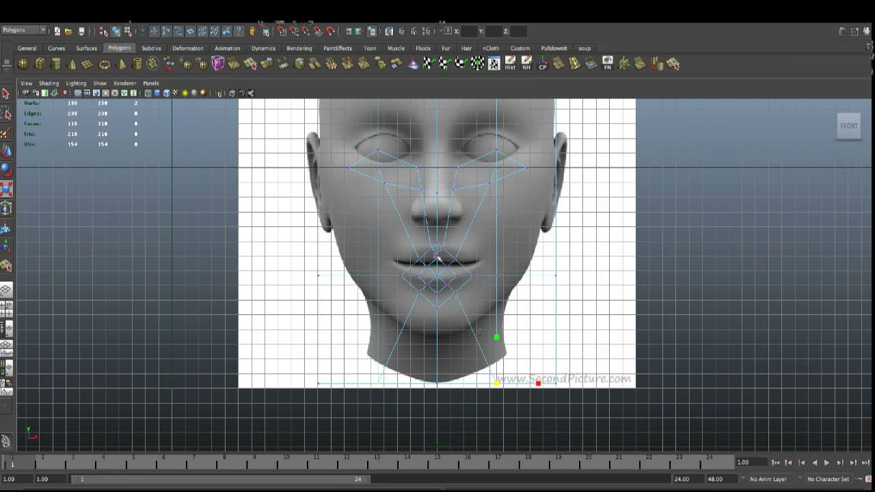
pyautogui.scroll(3, 507, 340)
pyautogui.scroll(-4, 517, 337)
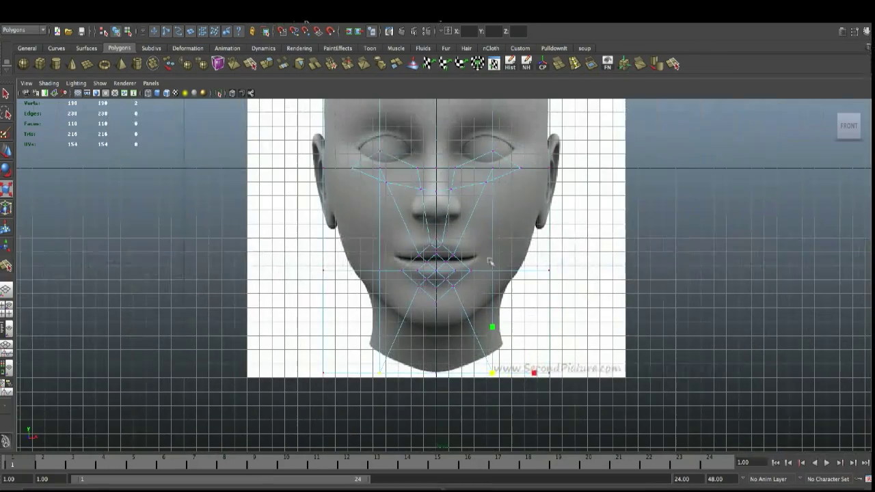
pyautogui.scroll(4, 431, 161)
pyautogui.scroll(-2, 443, 252)
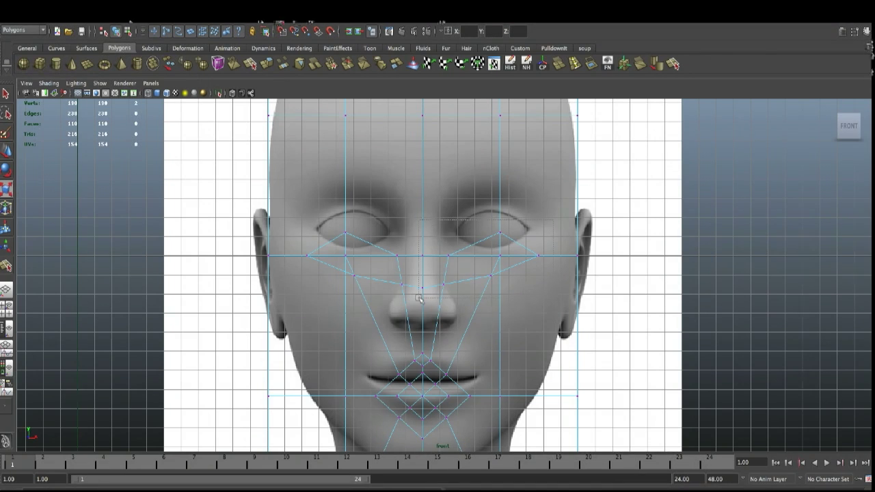
pyautogui.press('w')
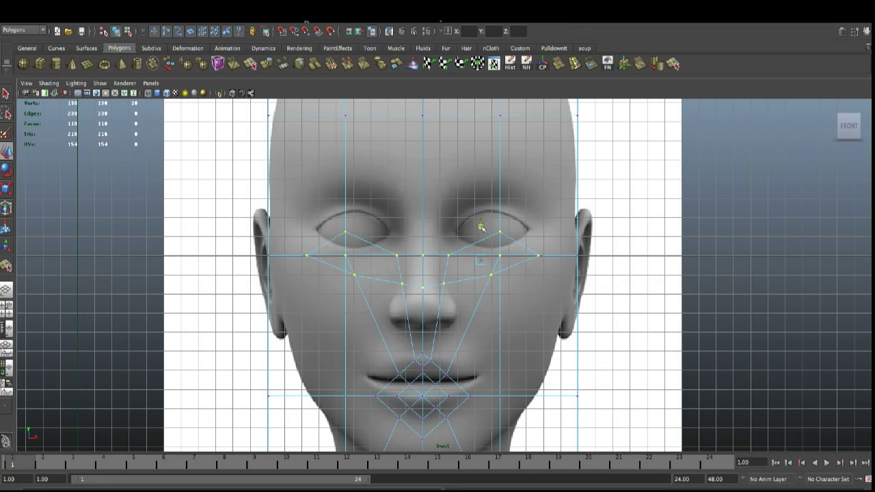
pyautogui.moveTo(479, 225); pyautogui.dragTo(483, 199)
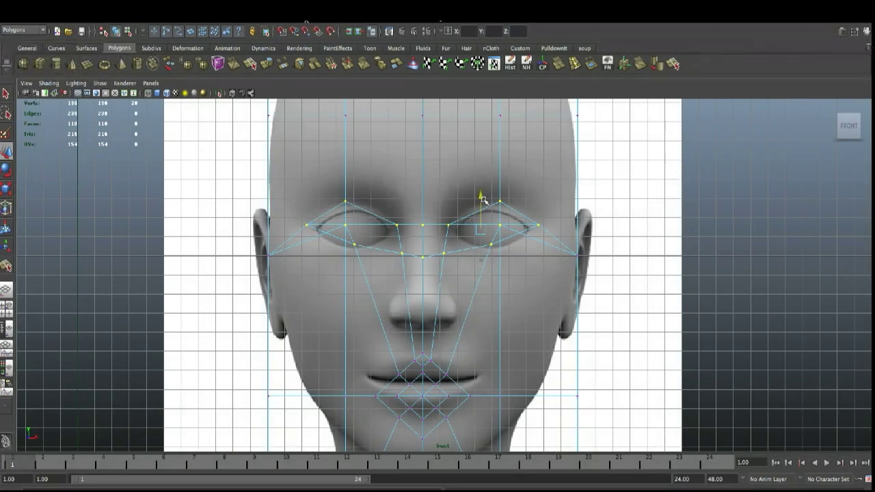
# Move the outer eye-corner vertex slightly outward and the lower eye vertex down and outward below the eye's outer corner
pyautogui.click(539, 225)
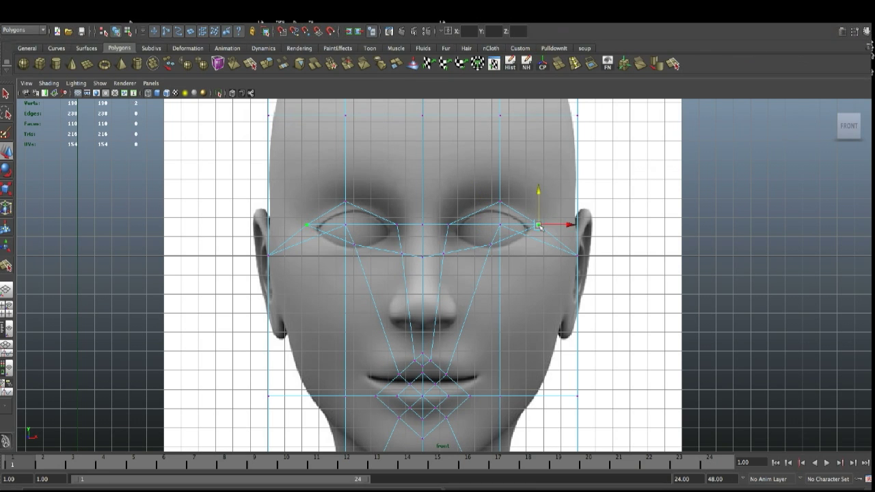
pyautogui.moveTo(540, 227); pyautogui.dragTo(549, 226)
pyautogui.click(486, 243)
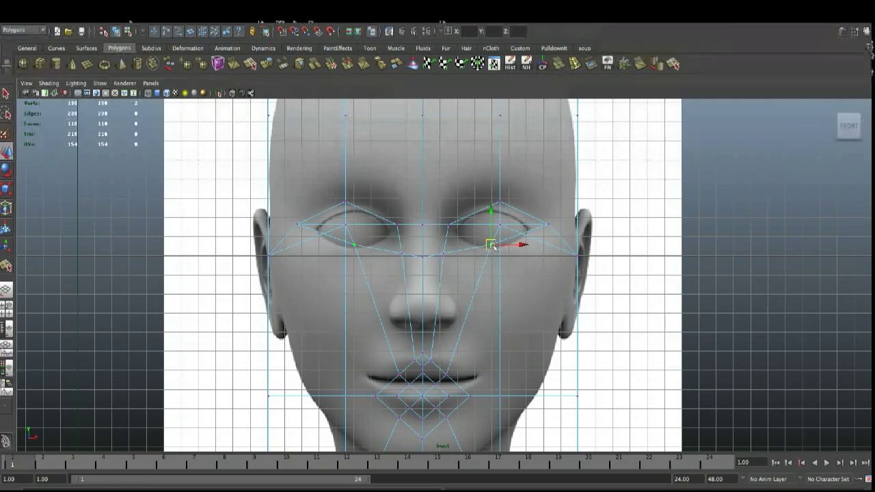
pyautogui.moveTo(504, 249); pyautogui.dragTo(532, 272)
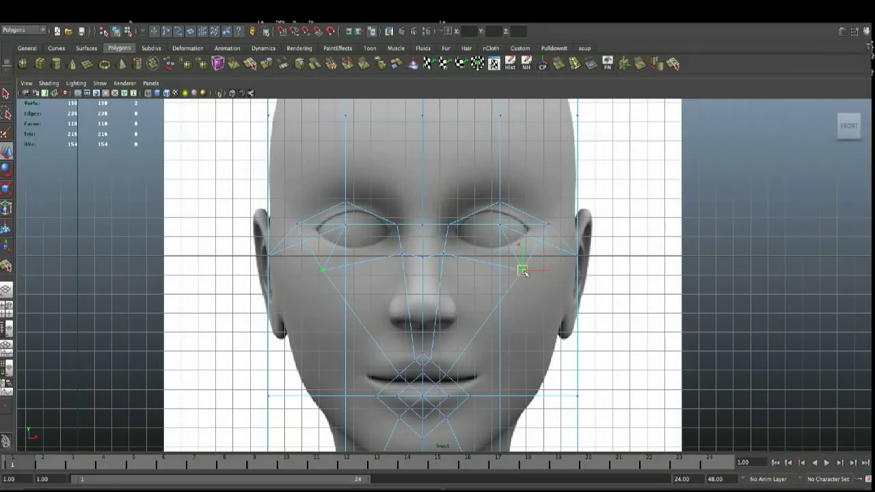
pyautogui.press('space')
pyautogui.press('space')
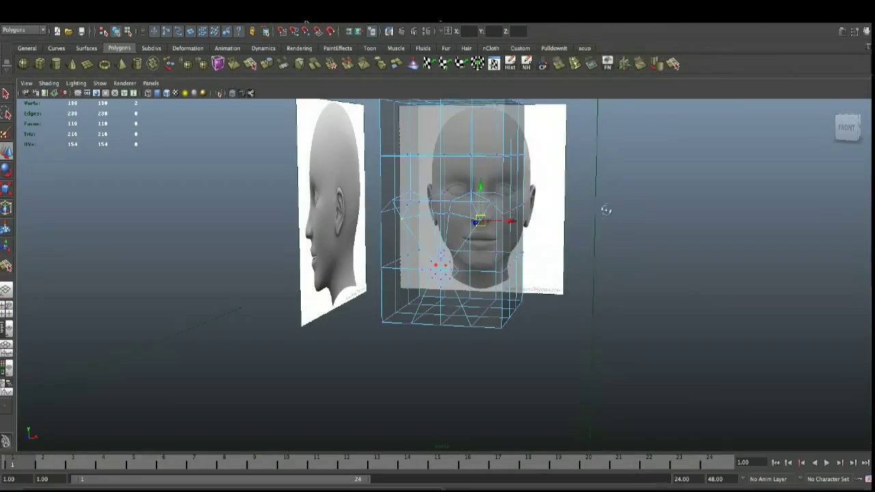
# In the front view, move the three vertices above the upper lip up onto the nose and the next centre vertex to the nose base
pyautogui.keyDown('alt'); pyautogui.moveTo(606, 209); pyautogui.dragTo(556, 217); pyautogui.keyUp('alt')
pyautogui.keyDown('alt'); pyautogui.moveTo(434, 170); pyautogui.dragTo(453, 303, button='right'); pyautogui.keyUp('alt')
pyautogui.moveTo(452, 303)
pyautogui.keyDown('alt'); pyautogui.mouseDown()
pyautogui.moveTo(479, 275)
pyautogui.moveTo(459, 303)
pyautogui.mouseUp(); pyautogui.keyUp('alt')
pyautogui.press('space')
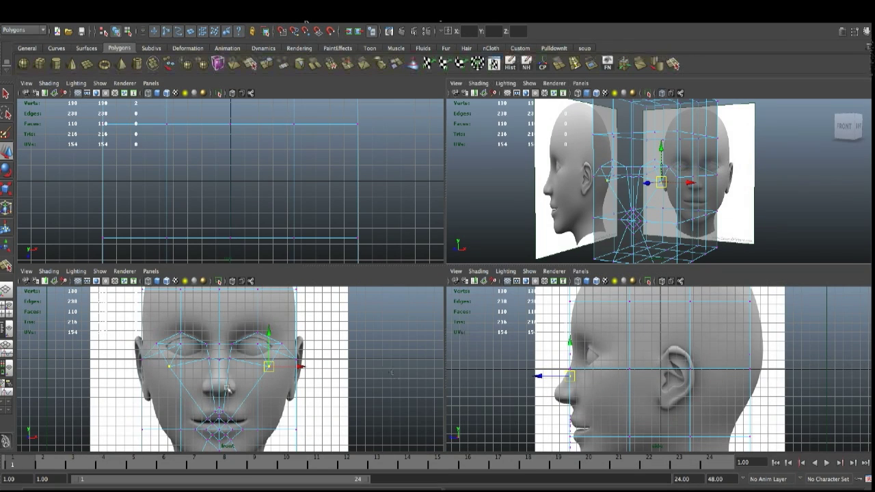
pyautogui.click(220, 409)
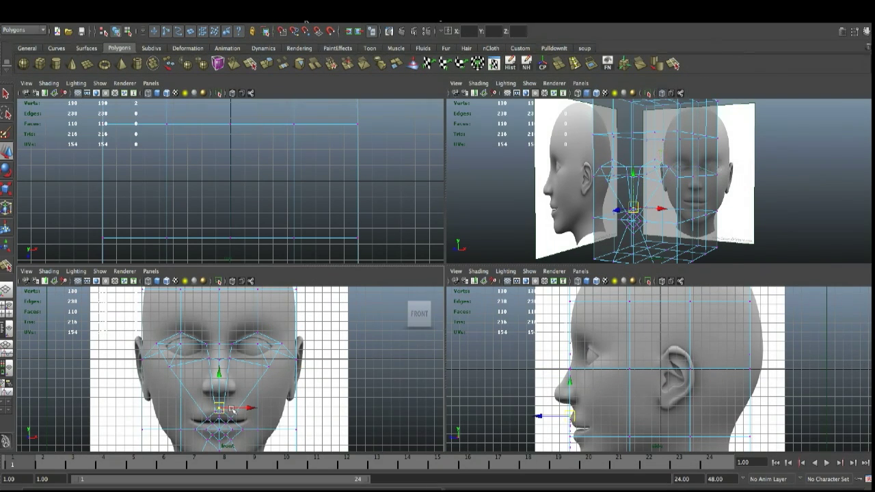
pyautogui.scroll(5, 233, 410)
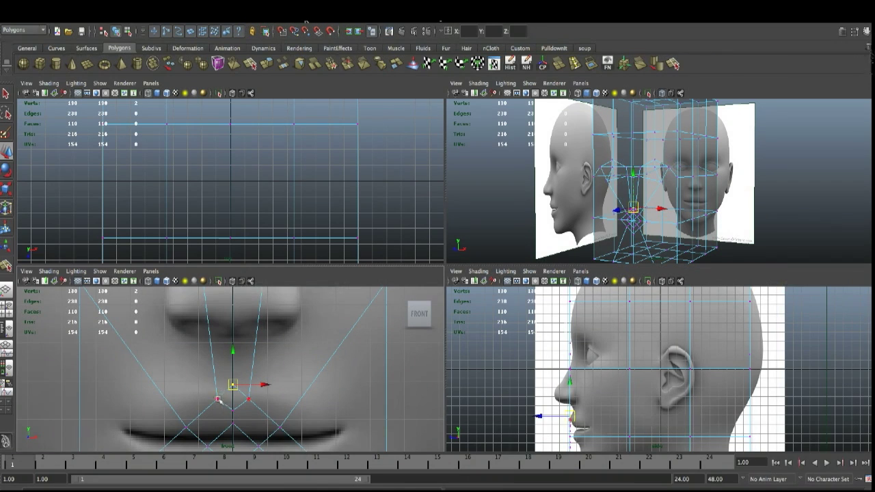
pyautogui.keyDown('shift'); pyautogui.click(219, 400); pyautogui.keyUp('shift')
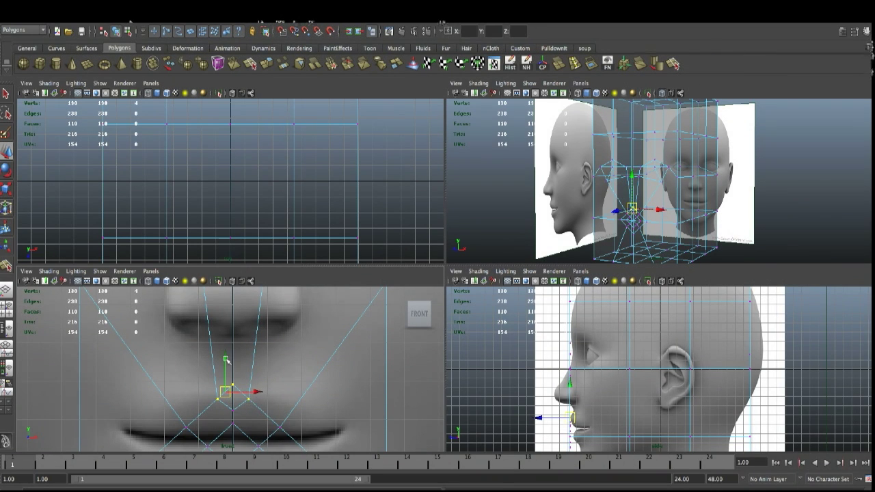
pyautogui.moveTo(227, 361); pyautogui.dragTo(231, 301)
pyautogui.scroll(-5, 236, 318)
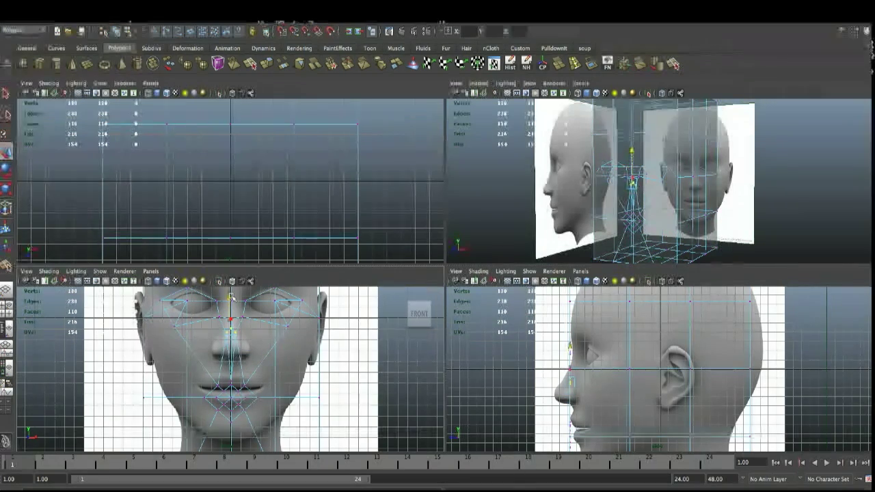
pyautogui.scroll(3, 239, 380)
pyautogui.click(234, 385)
pyautogui.moveTo(231, 351); pyautogui.dragTo(232, 320)
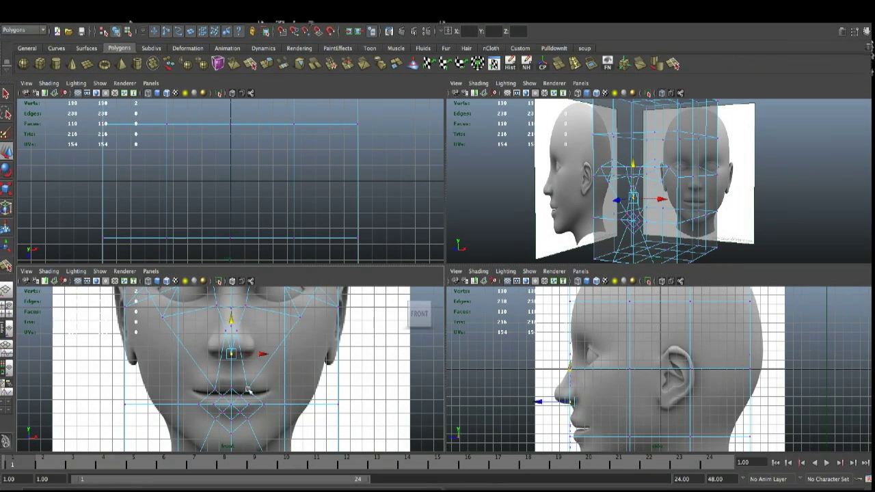
# Move the side vertices around the mouth outward past the mouth corners and adjust the vertex pair on the chin below them
pyautogui.click(249, 391)
pyautogui.moveTo(248, 390); pyautogui.dragTo(281, 376)
pyautogui.click(264, 405)
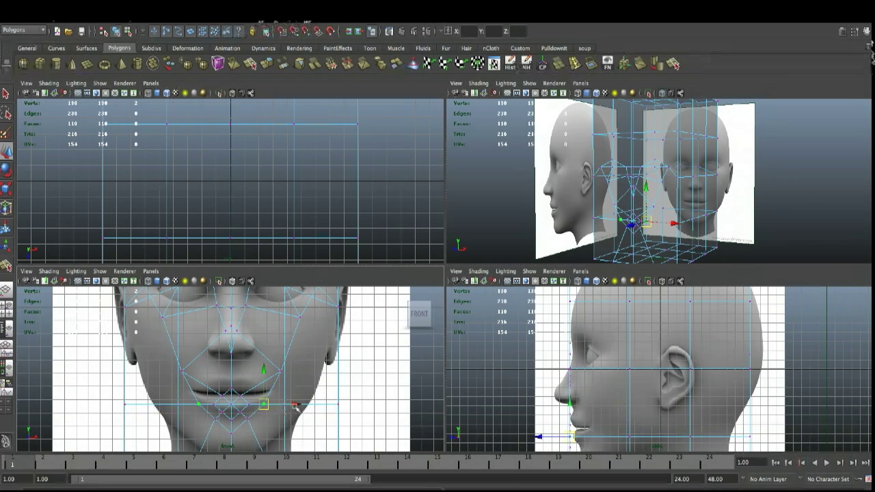
pyautogui.moveTo(264, 405); pyautogui.dragTo(285, 411)
pyautogui.click(255, 424)
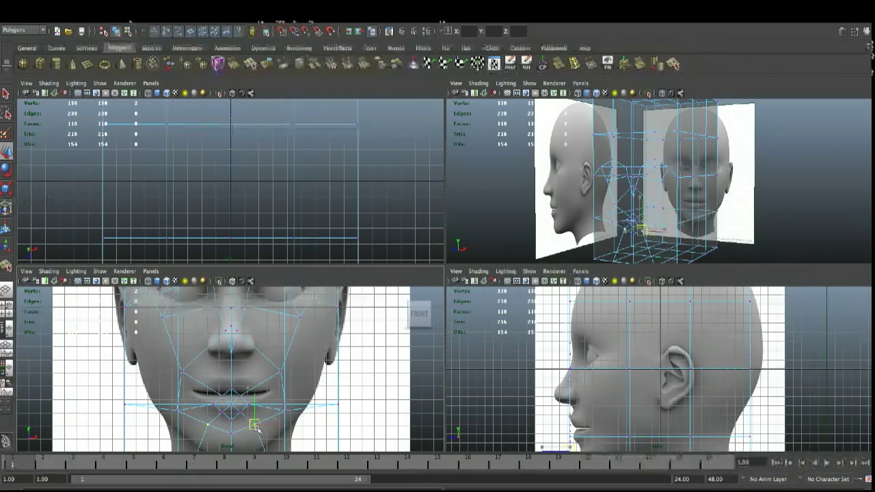
# Raise the diamond of mouth-centre vertices to the reference lips and pull its side vertices out to the mouth corners
pyautogui.scroll(5, 256, 416)
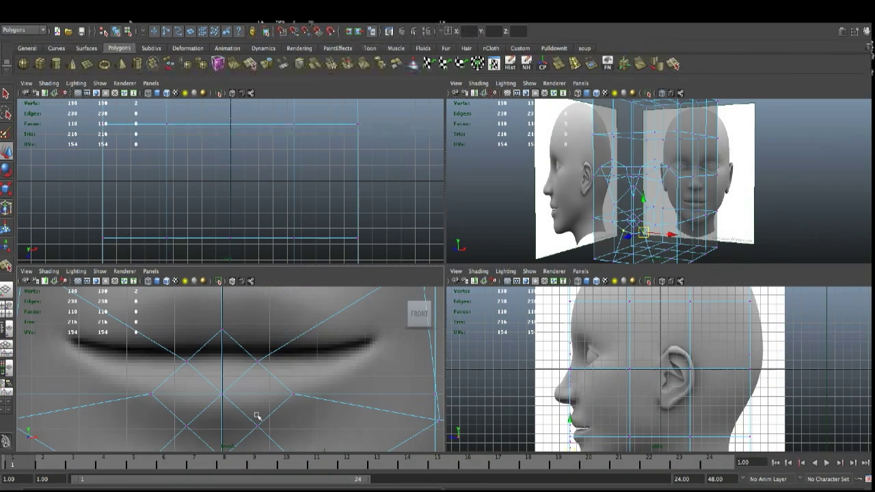
pyautogui.scroll(-3, 273, 413)
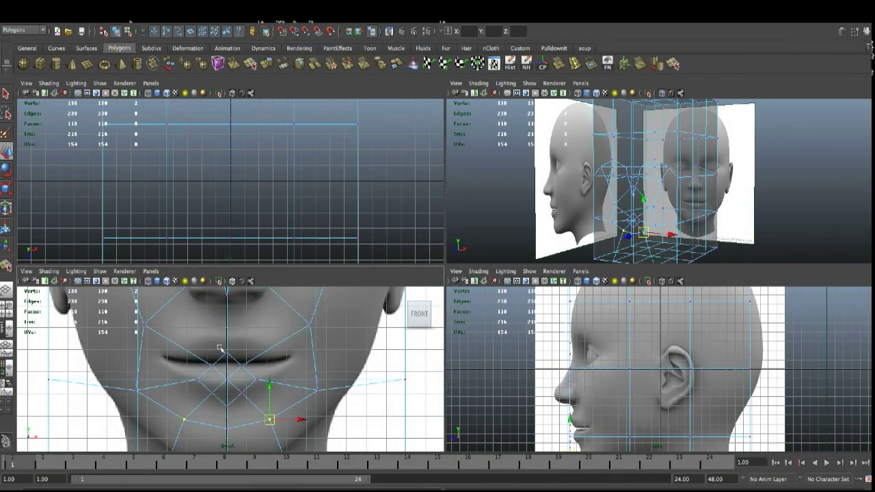
pyautogui.moveTo(220, 349); pyautogui.dragTo(258, 412)
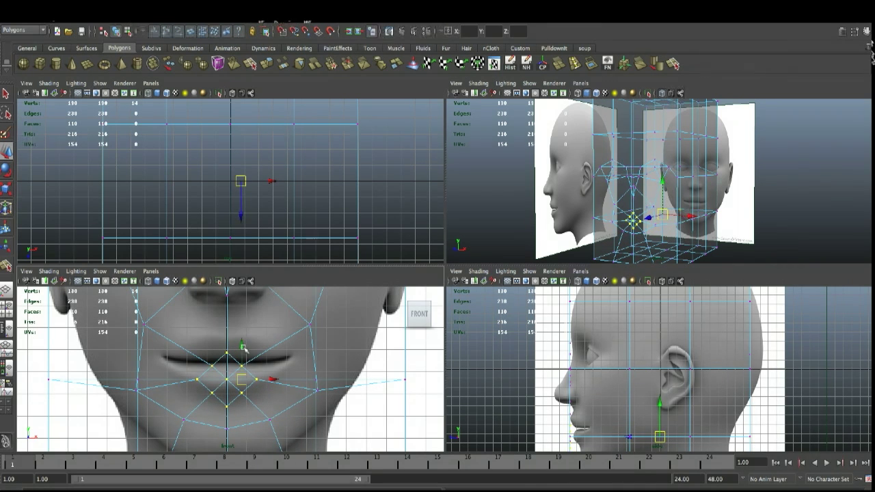
pyautogui.moveTo(244, 350); pyautogui.dragTo(243, 328)
pyautogui.click(287, 355)
pyautogui.moveTo(289, 356); pyautogui.dragTo(289, 356)
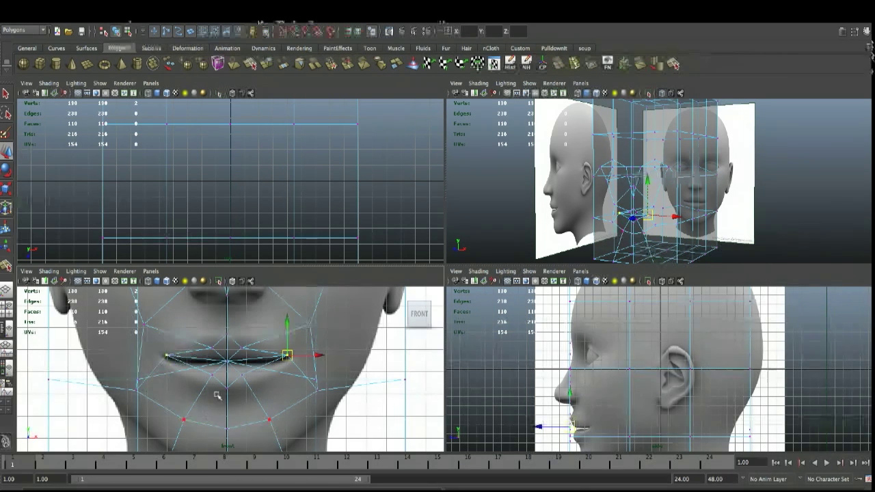
# Spread the lower-lip side vertices outward and down and the upper-lip ones outward and up along the lip outline, refining the mouth corners
pyautogui.moveTo(232, 363); pyautogui.dragTo(269, 388)
pyautogui.click(241, 348)
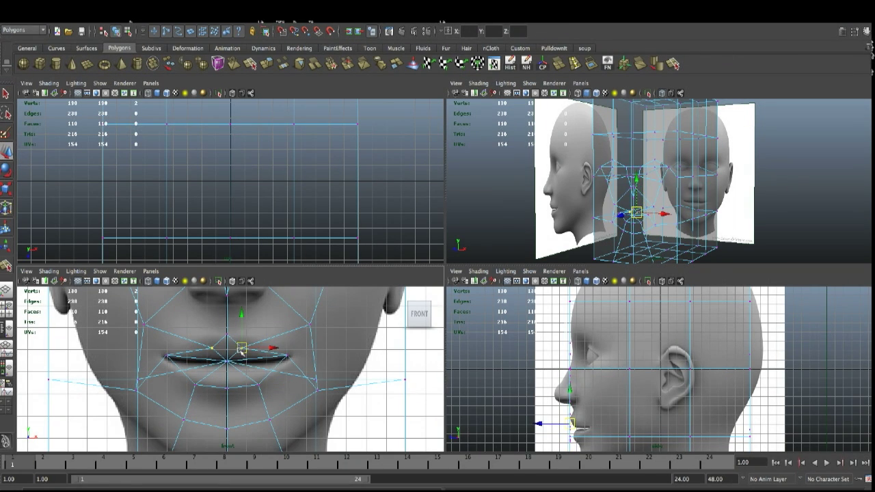
pyautogui.moveTo(242, 348); pyautogui.dragTo(260, 340)
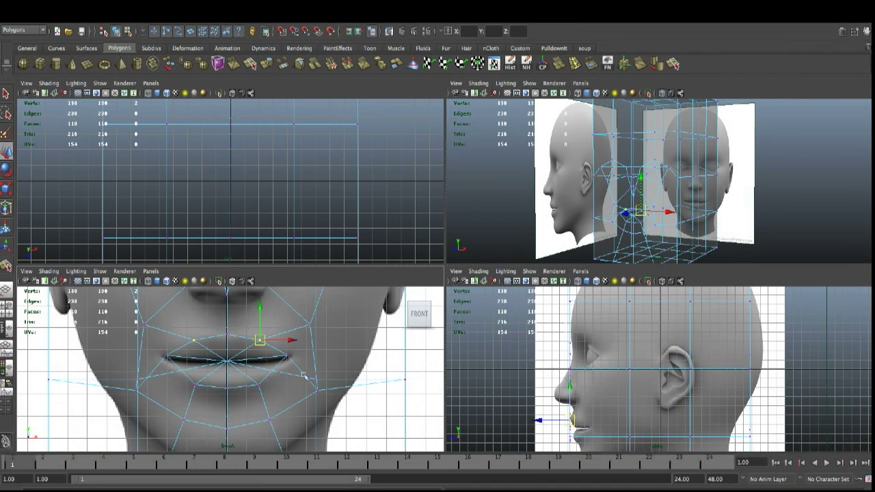
pyautogui.click(283, 355)
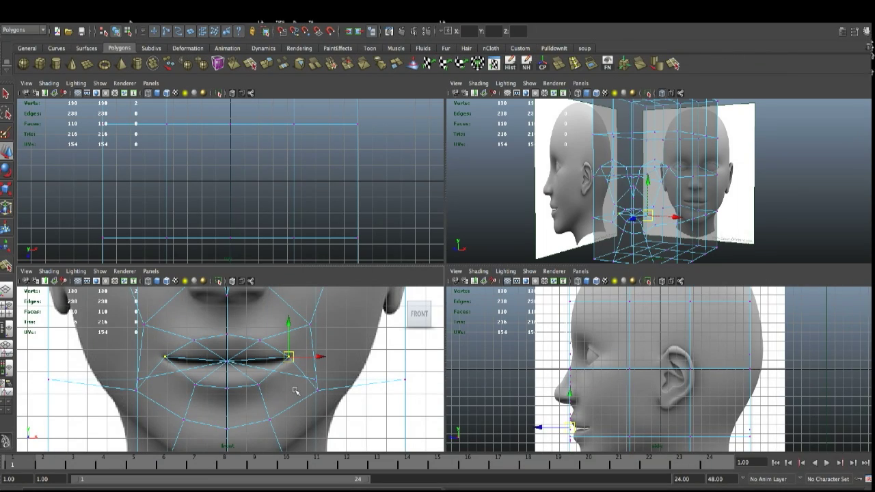
# Lower the three nose vertices towards the nose tip and move the side pair out to the nostril wings
pyautogui.scroll(-5, 276, 348)
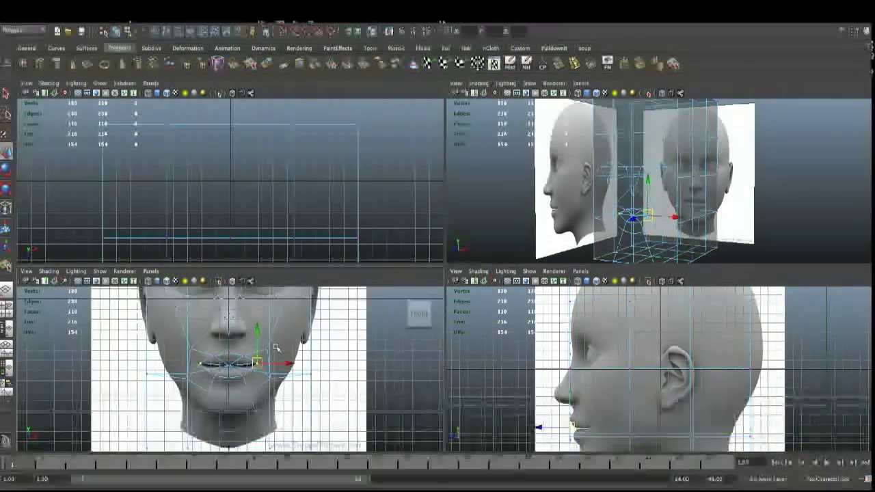
pyautogui.scroll(5, 270, 352)
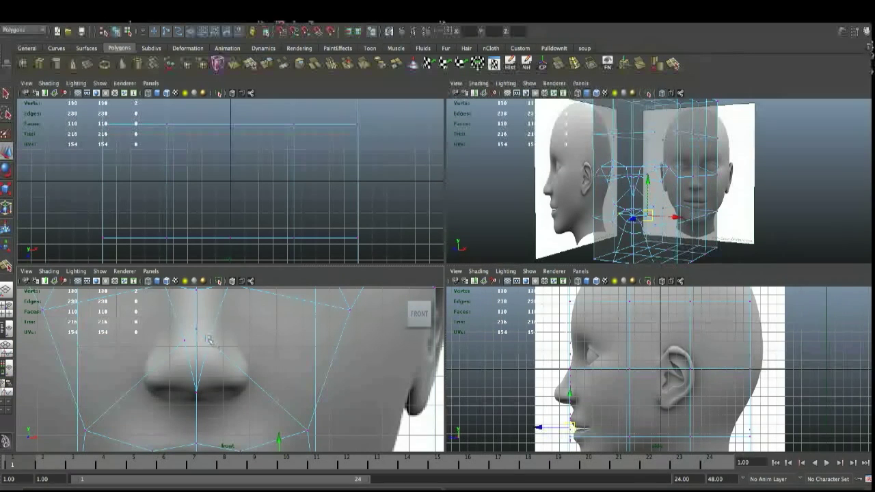
pyautogui.moveTo(173, 318); pyautogui.dragTo(225, 351)
pyautogui.moveTo(203, 301); pyautogui.dragTo(202, 325)
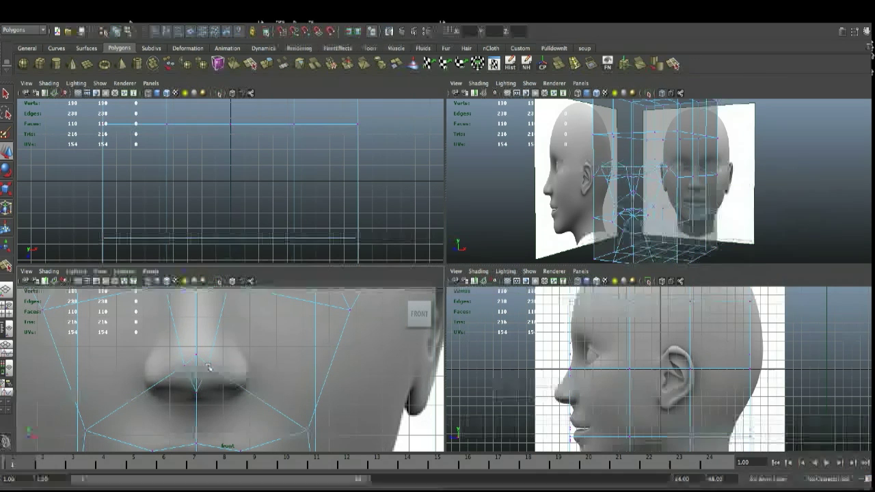
pyautogui.click(232, 363)
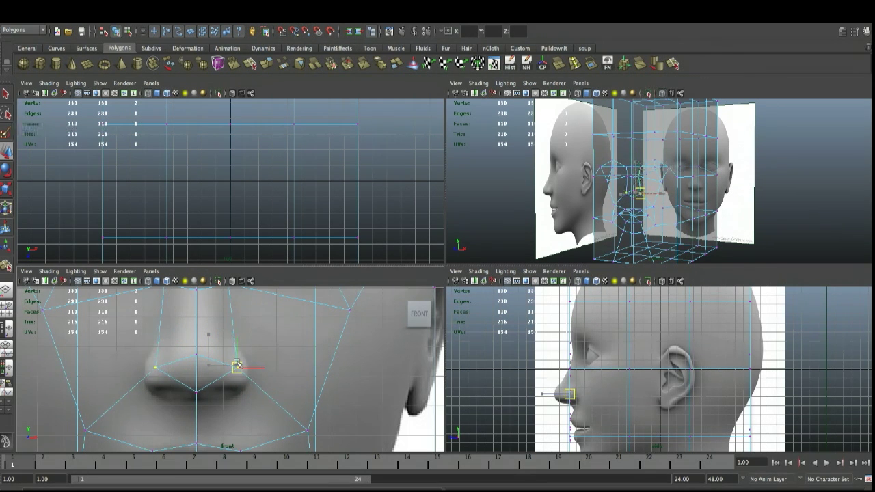
# Move the vertex below the eye's outer corner inward and slightly up so it sits beneath the middle of the eye
pyautogui.scroll(-5, 236, 366)
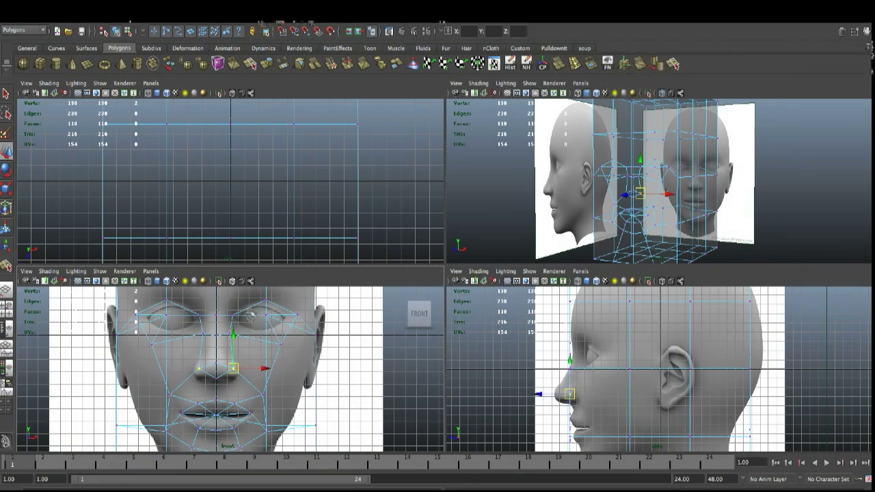
pyautogui.scroll(5, 292, 369)
pyautogui.scroll(-3, 292, 372)
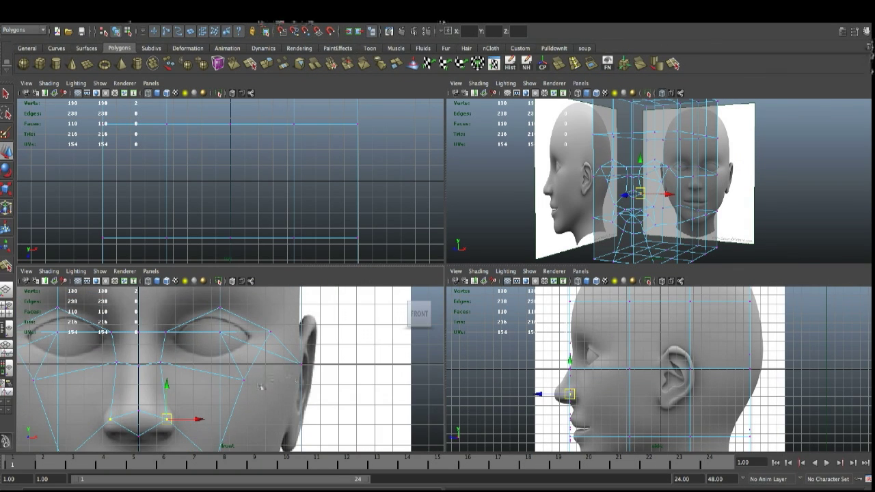
pyautogui.scroll(-1, 260, 387)
pyautogui.click(242, 378)
pyautogui.moveTo(242, 378); pyautogui.dragTo(222, 375)
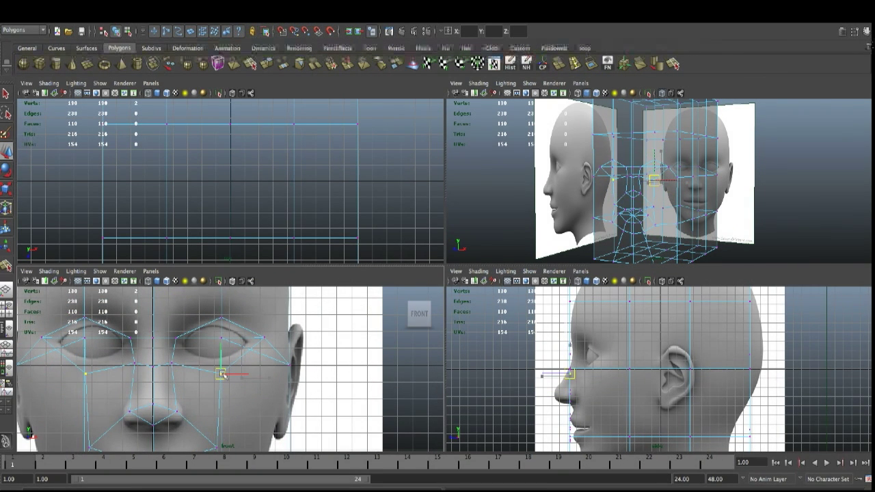
# Raise the inner eye-corner vertex slightly and bring the centre vertex of the nose bridge up level with it
pyautogui.click(182, 342)
pyautogui.scroll(-2, 188, 339)
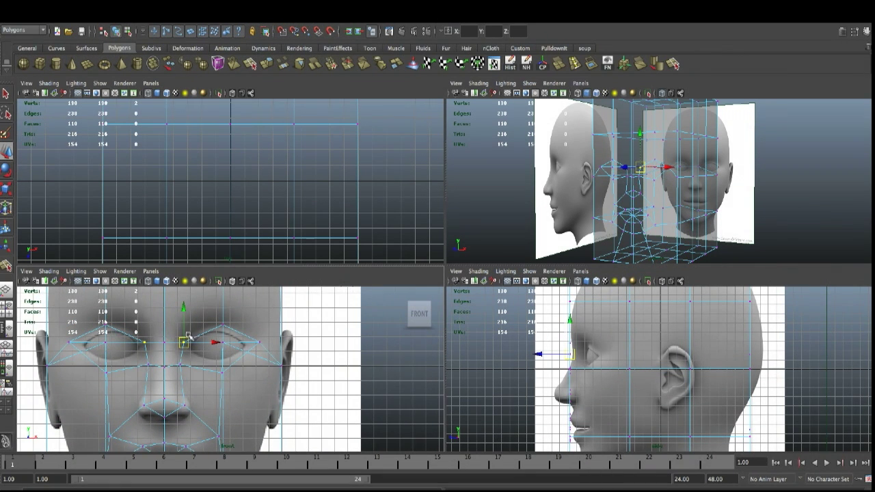
pyautogui.moveTo(184, 341); pyautogui.dragTo(185, 336)
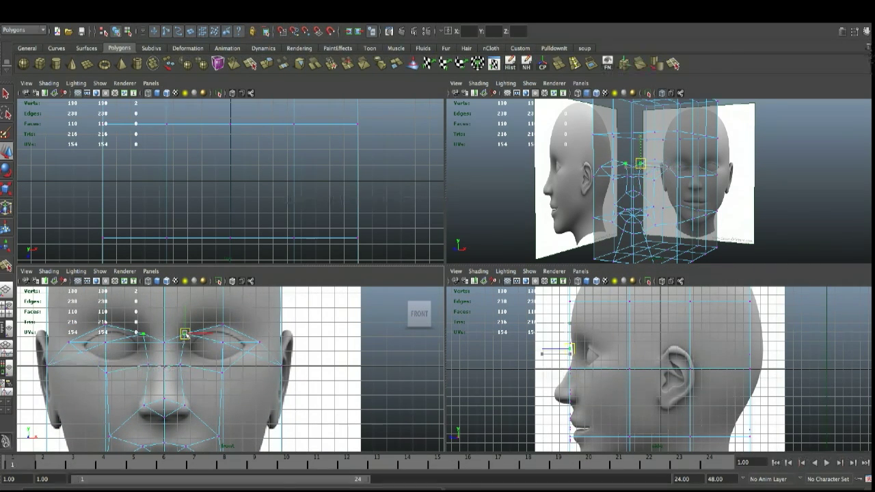
pyautogui.click(166, 342)
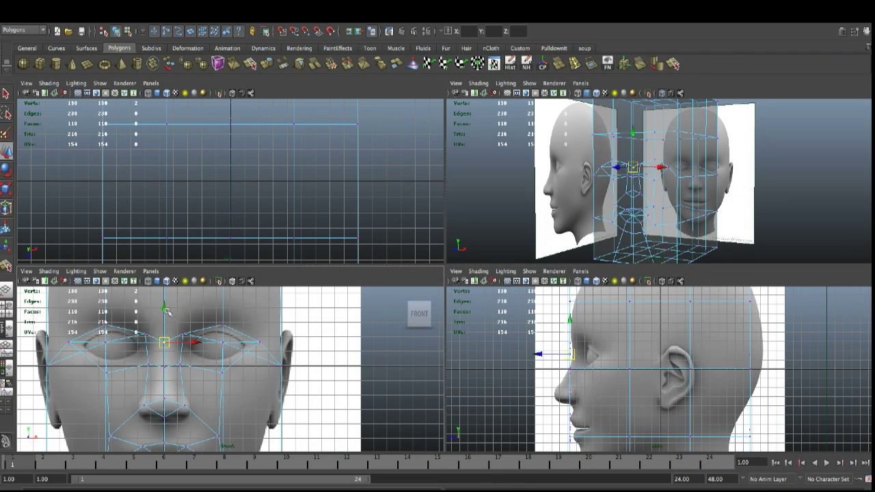
pyautogui.moveTo(166, 308); pyautogui.dragTo(168, 299)
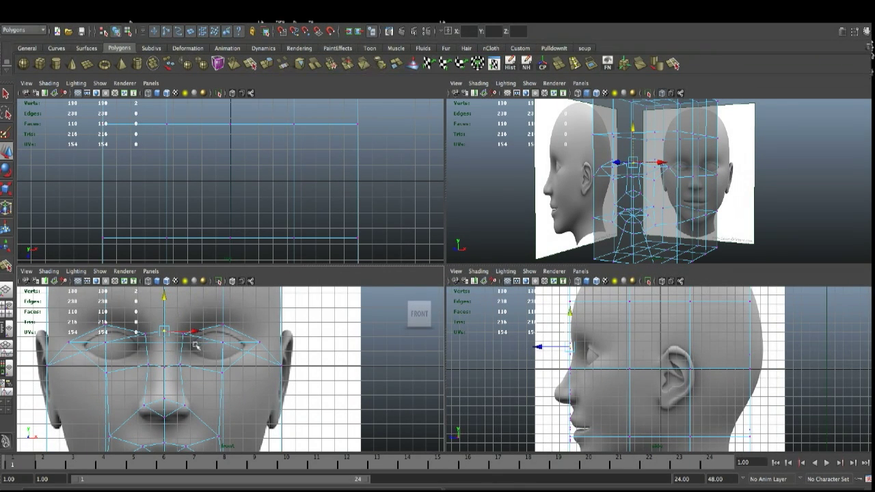
pyautogui.click(164, 367)
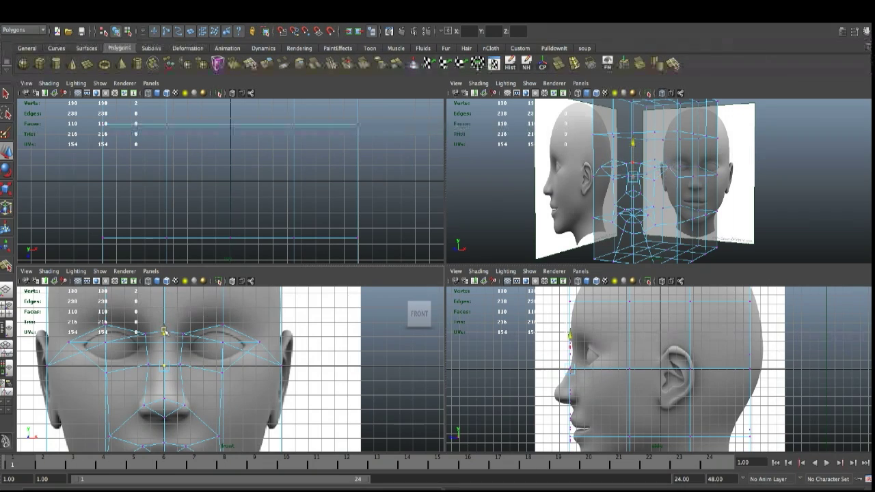
# Raise the vertex above the eye towards the brow and shift the inner eye vertex slightly up and towards the nose
pyautogui.click(221, 325)
pyautogui.moveTo(222, 326); pyautogui.dragTo(222, 314)
pyautogui.click(183, 334)
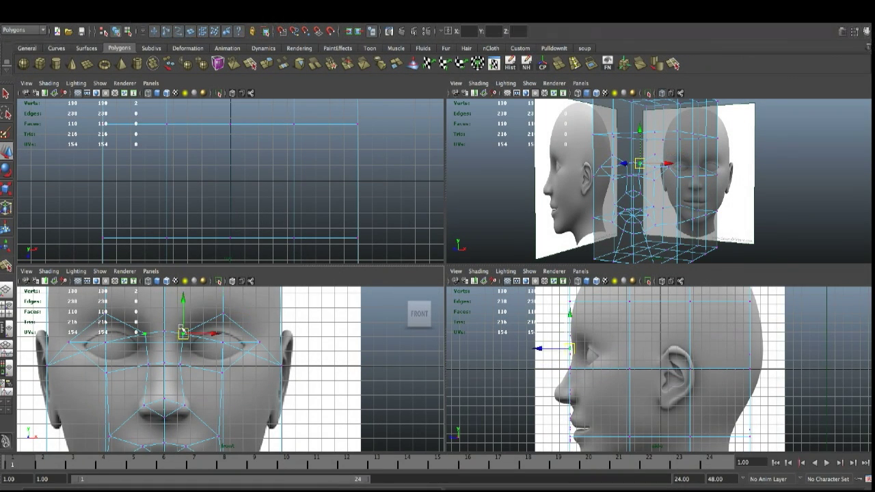
pyautogui.moveTo(183, 333); pyautogui.dragTo(180, 328)
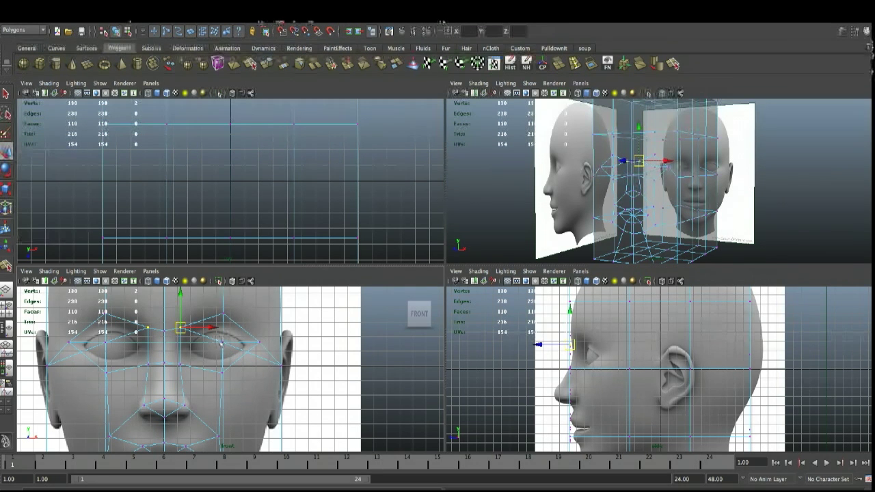
# Move the eye-centre vertex slightly inward onto the middle of the eye and the outer eye-corner vertex outward and up
pyautogui.moveTo(223, 344); pyautogui.dragTo(214, 346)
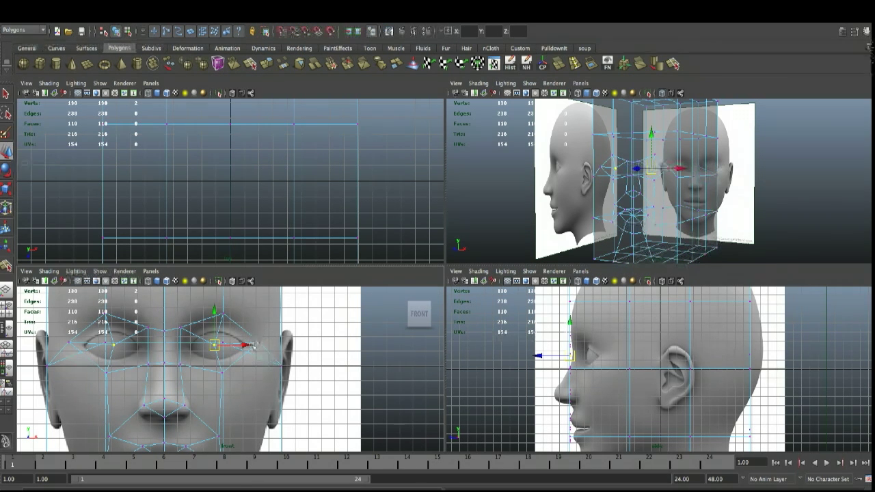
pyautogui.click(260, 343)
pyautogui.moveTo(260, 343); pyautogui.dragTo(264, 337)
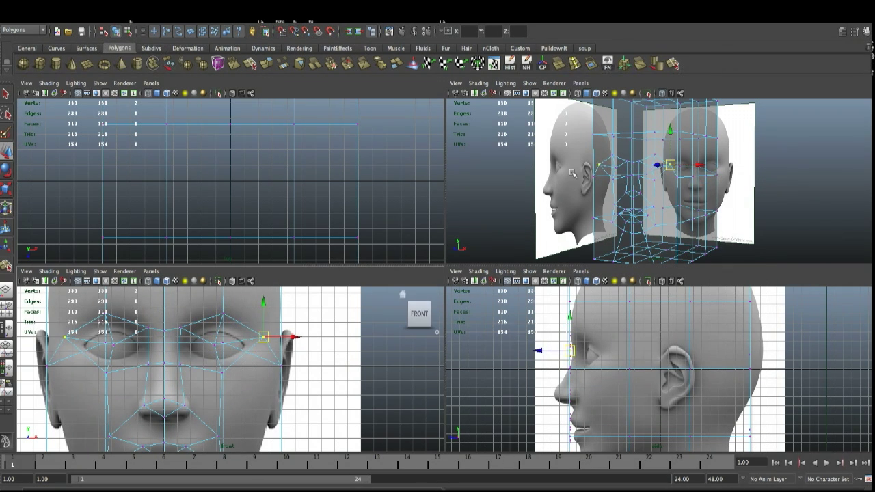
# In the perspective view, return the half-cube to object selection and turn off X-Ray shading
pyautogui.press('space')
pyautogui.keyDown('alt'); pyautogui.moveTo(473, 262); pyautogui.dragTo(457, 274); pyautogui.keyUp('alt')
pyautogui.moveTo(457, 274); pyautogui.dragTo(497, 254, button='right')
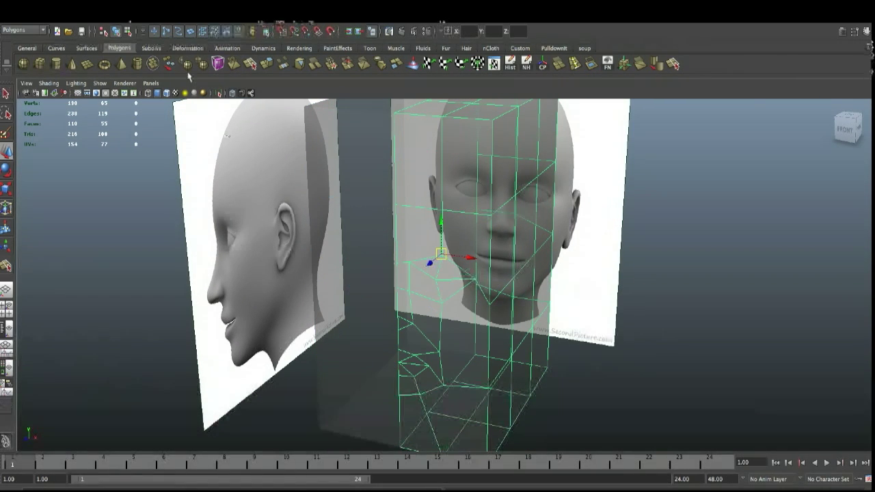
pyautogui.click(53, 85)
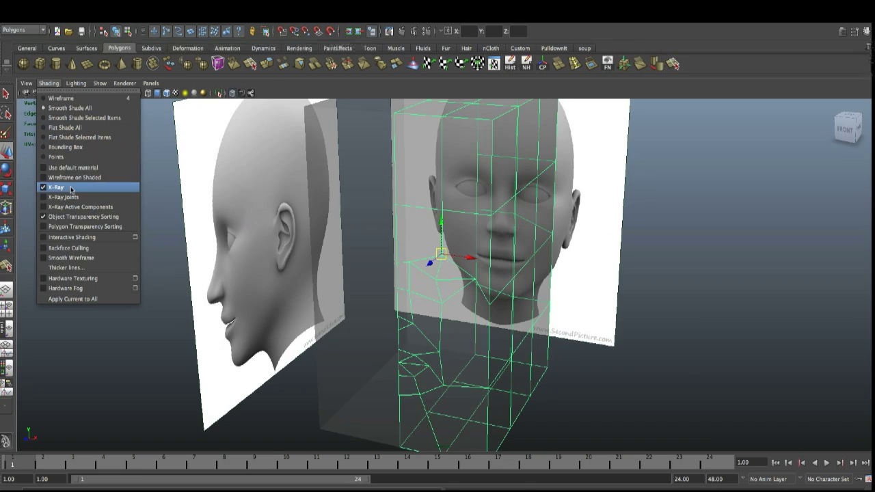
pyautogui.click(71, 188)
# Switch the half-cube to vertex editing and move the front vertex beside the mouth upward
pyautogui.moveTo(480, 316)
pyautogui.keyDown('alt'); pyautogui.mouseDown()
pyautogui.moveTo(491, 284)
pyautogui.moveTo(489, 299)
pyautogui.moveTo(453, 310)
pyautogui.moveTo(568, 289)
pyautogui.moveTo(505, 304)
pyautogui.moveTo(447, 303)
pyautogui.moveTo(494, 297)
pyautogui.moveTo(523, 309)
pyautogui.moveTo(475, 309)
pyautogui.moveTo(479, 299)
pyautogui.moveTo(473, 349)
pyautogui.mouseUp(); pyautogui.keyUp('alt')
pyautogui.moveTo(455, 353); pyautogui.dragTo(459, 323, button='right')
pyautogui.click(449, 352)
pyautogui.moveTo(452, 321); pyautogui.dragTo(451, 304)
pyautogui.keyDown('alt'); pyautogui.moveTo(488, 352); pyautogui.dragTo(475, 314); pyautogui.keyUp('alt')
# In the side view, move the top front corner vertices back and down onto the forehead outline of the reference
pyautogui.press('space')
pyautogui.press('space')
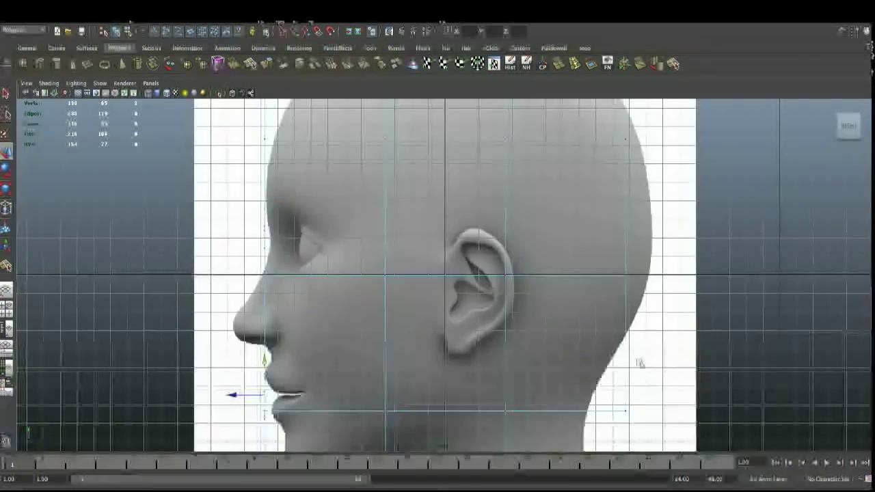
pyautogui.keyDown('alt'); pyautogui.moveTo(639, 362); pyautogui.dragTo(602, 338, button='right'); pyautogui.keyUp('alt')
pyautogui.moveTo(344, 132); pyautogui.dragTo(367, 176)
pyautogui.moveTo(381, 170); pyautogui.dragTo(390, 182, button='middle')
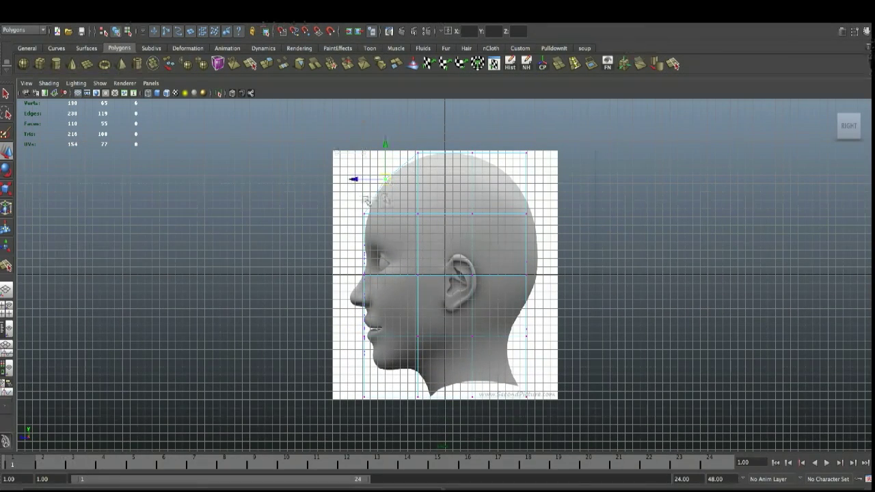
# Nudge the forehead vertex onto the side reference outline and move the bottom front and middle vertices up along the chin and jawline
pyautogui.click(367, 217)
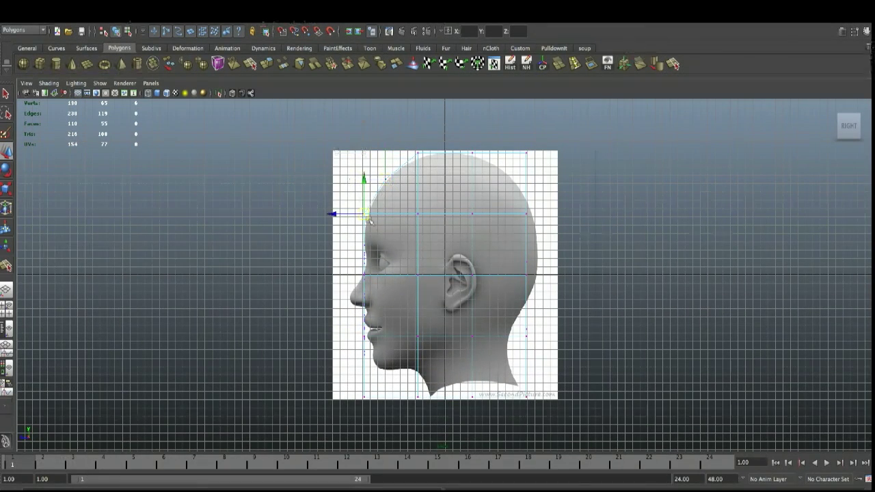
pyautogui.click(365, 397)
pyautogui.moveTo(365, 397); pyautogui.dragTo(418, 365)
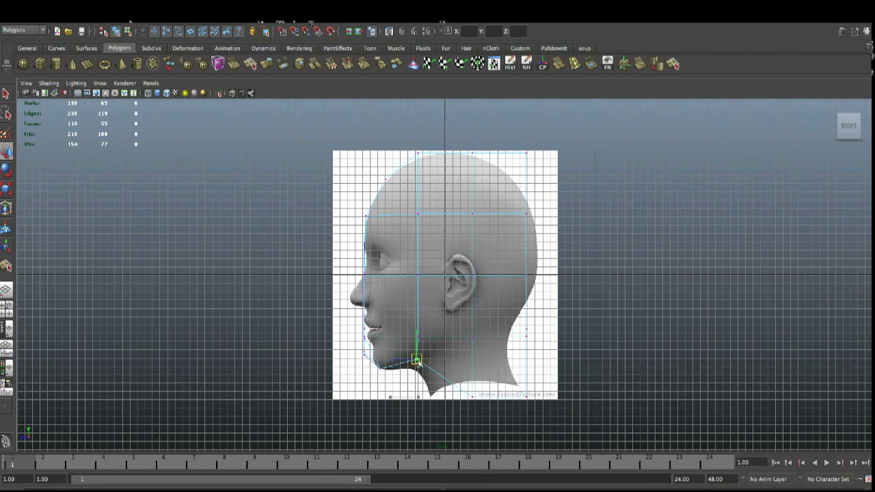
pyautogui.click(419, 337)
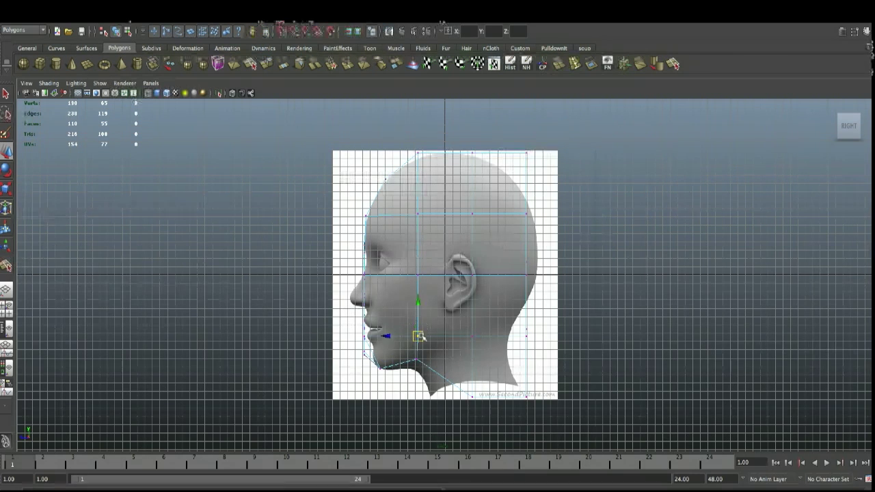
pyautogui.click(472, 397)
pyautogui.moveTo(474, 400); pyautogui.dragTo(452, 341)
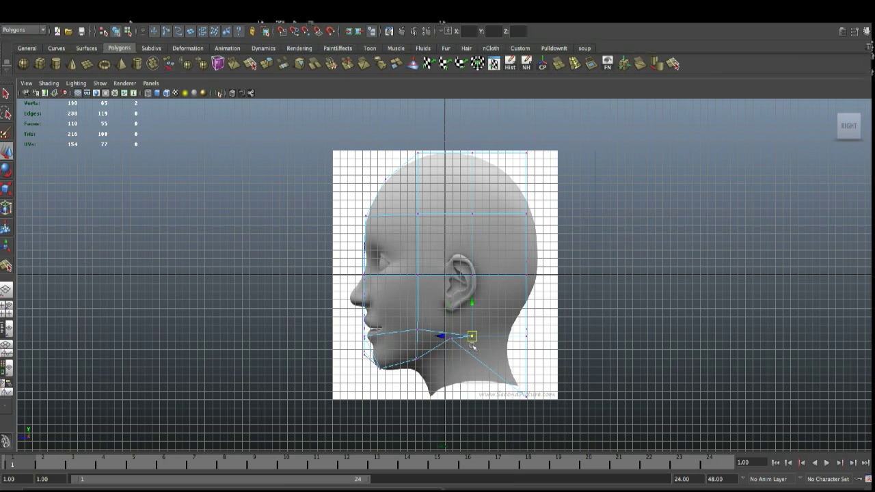
# Move the lower side vertex up beneath the earlobe and bring the bottom back vertices up to the base of the skull
pyautogui.moveTo(471, 344); pyautogui.dragTo(456, 321)
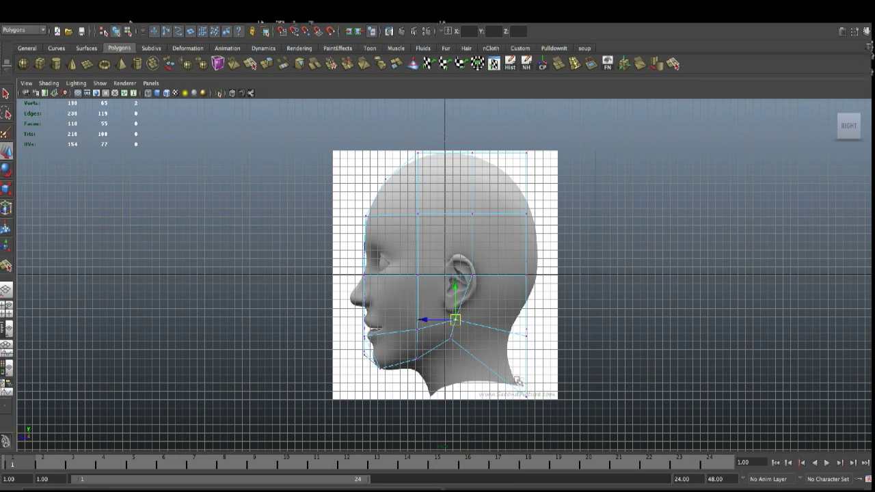
pyautogui.moveTo(518, 382); pyautogui.dragTo(484, 334)
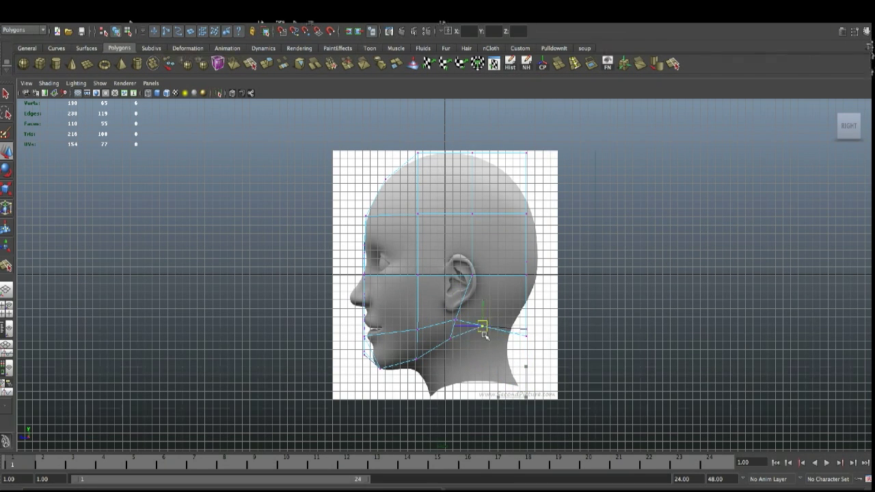
pyautogui.moveTo(535, 348); pyautogui.dragTo(522, 306)
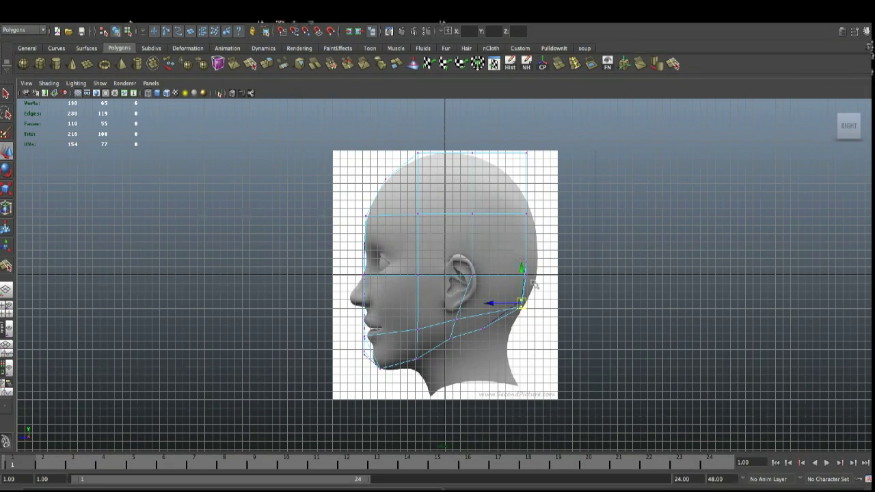
# Move the mid-height back vertices out to the back-of-head outline and shift the two side vertices at and above the ear slightly forward
pyautogui.moveTo(525, 275); pyautogui.dragTo(527, 269)
pyautogui.moveTo(528, 270); pyautogui.dragTo(539, 272)
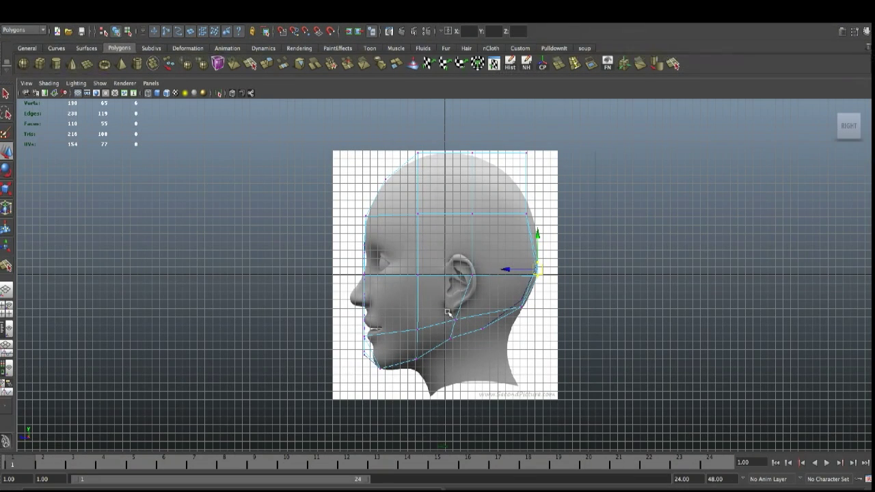
pyautogui.click(471, 275)
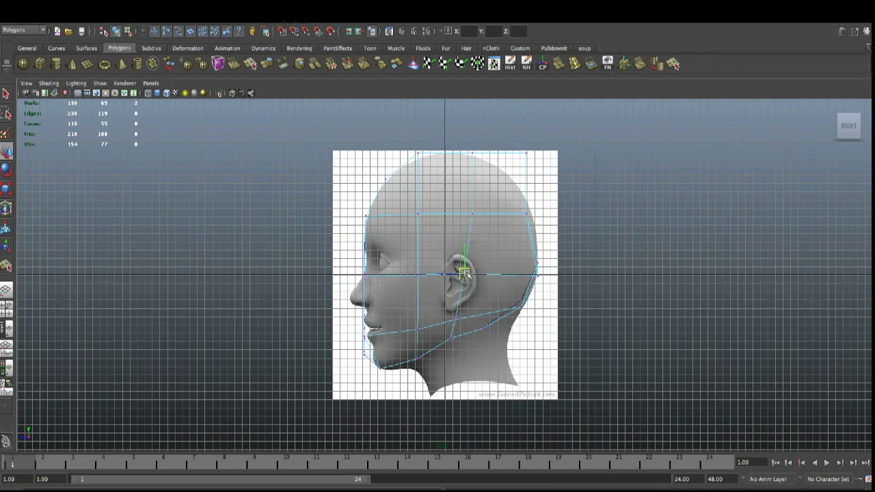
pyautogui.moveTo(462, 221); pyautogui.dragTo(463, 217)
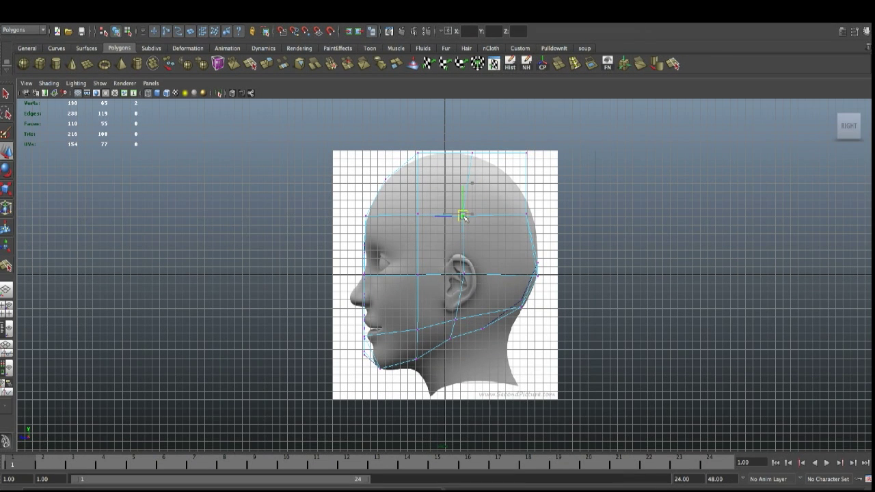
# Fit the top and upper back vertices to the skull outline, and shift the inner side vertices above and in front of the ear backward
pyautogui.click(418, 151)
pyautogui.moveTo(418, 119); pyautogui.dragTo(418, 125)
pyautogui.click(470, 154)
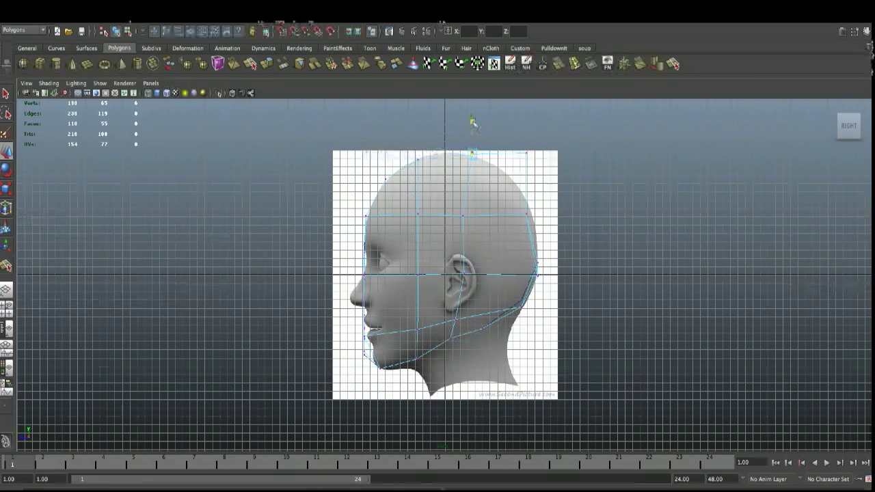
pyautogui.click(530, 157)
pyautogui.moveTo(528, 155); pyautogui.dragTo(532, 215)
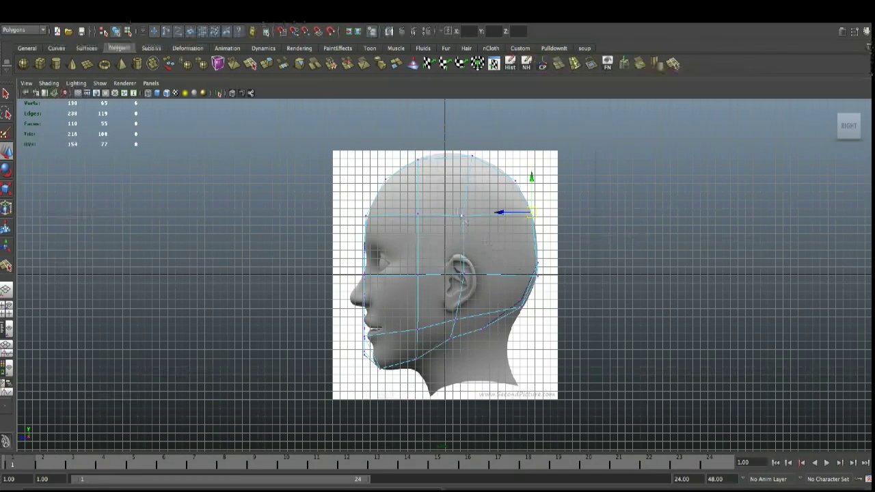
pyautogui.click(465, 216)
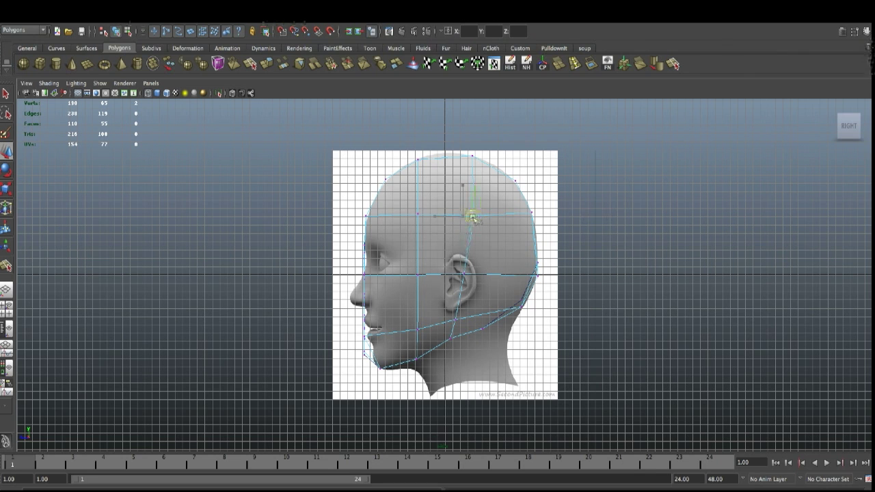
pyautogui.click(417, 214)
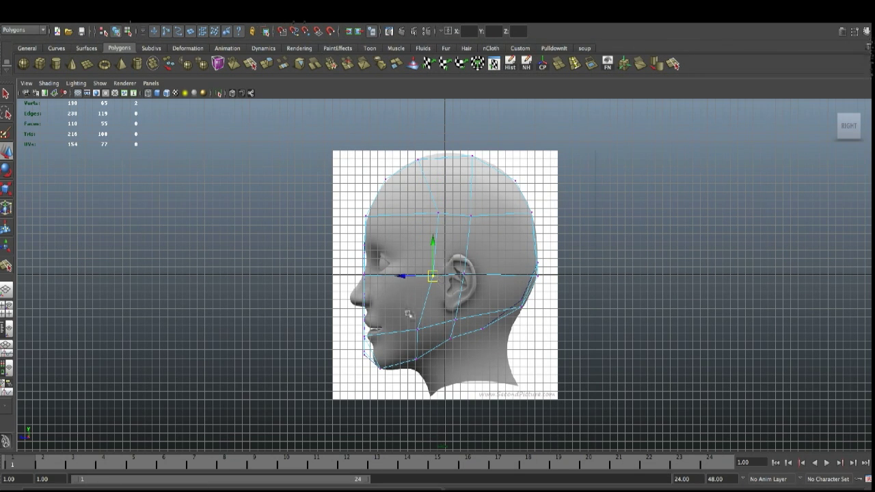
# In the front view, move the top and upper outer vertices inward and down onto the rounded skull outline
pyautogui.press('space')
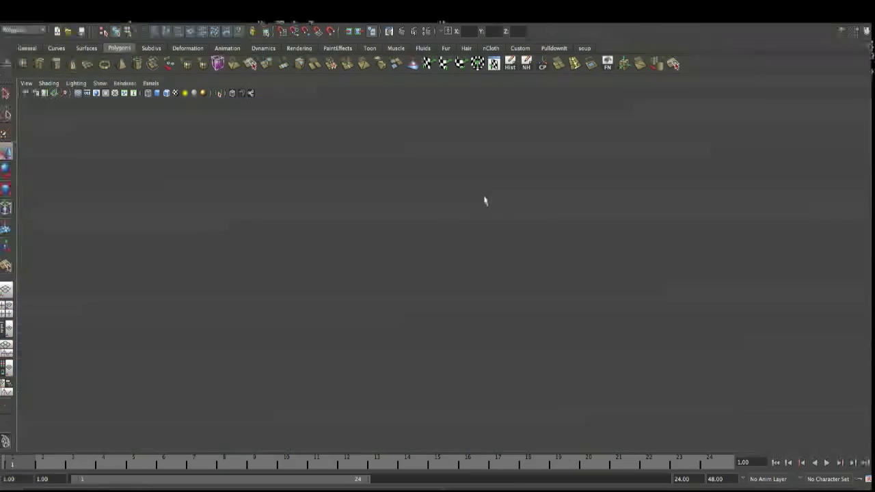
pyautogui.press('space')
pyautogui.scroll(-5, 395, 332)
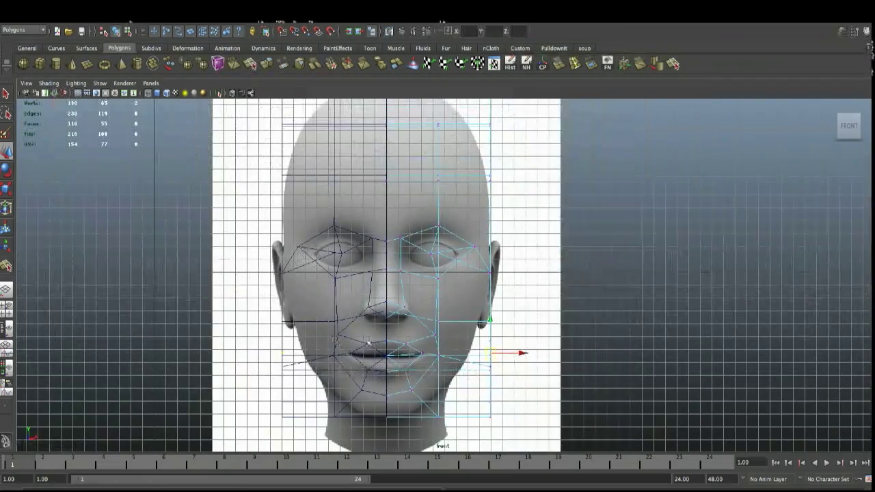
pyautogui.moveTo(472, 130); pyautogui.dragTo(442, 127)
pyautogui.moveTo(388, 118)
pyautogui.mouseDown()
pyautogui.moveTo(407, 137)
pyautogui.moveTo(397, 106)
pyautogui.mouseUp()
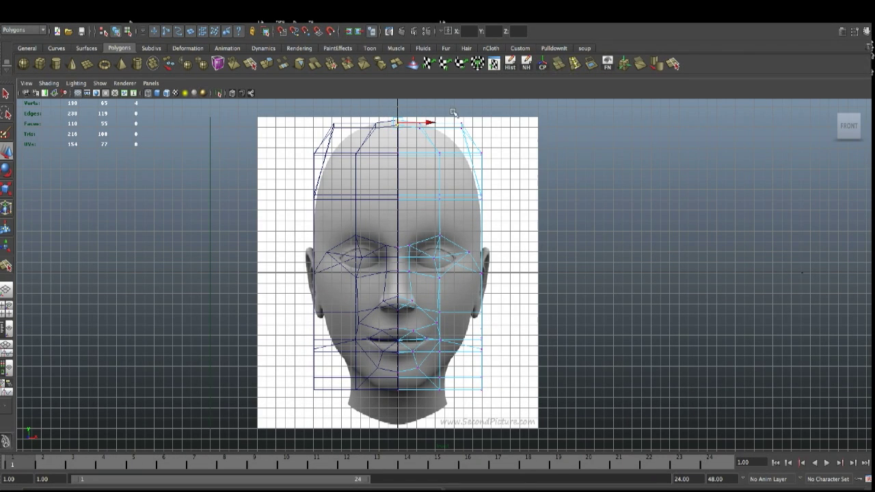
pyautogui.moveTo(453, 112); pyautogui.dragTo(465, 161)
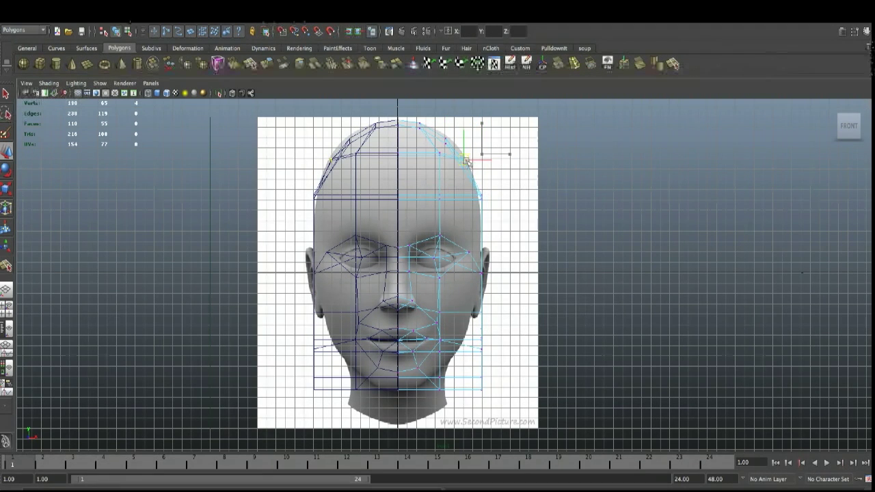
pyautogui.click(482, 198)
pyautogui.moveTo(482, 198); pyautogui.dragTo(481, 199)
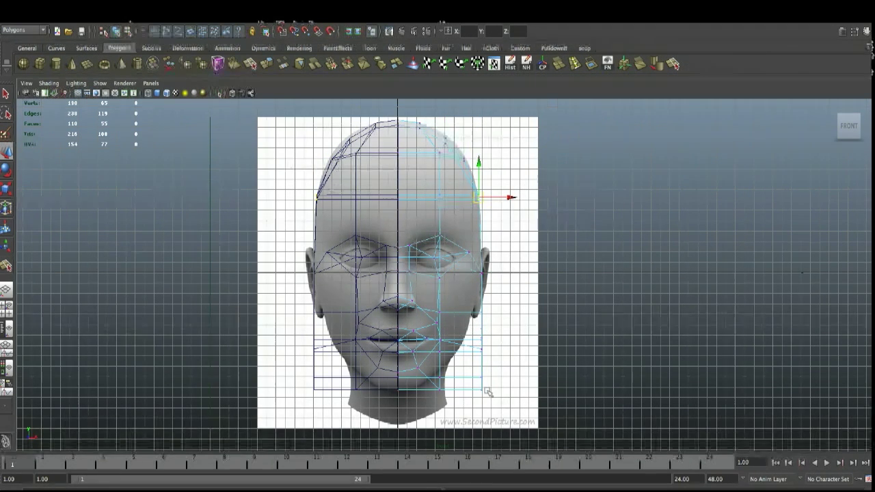
# Move the bottom and lower outer vertices inward and up onto the chin, jaw and cheek outline of the front reference
pyautogui.moveTo(461, 389); pyautogui.dragTo(436, 370)
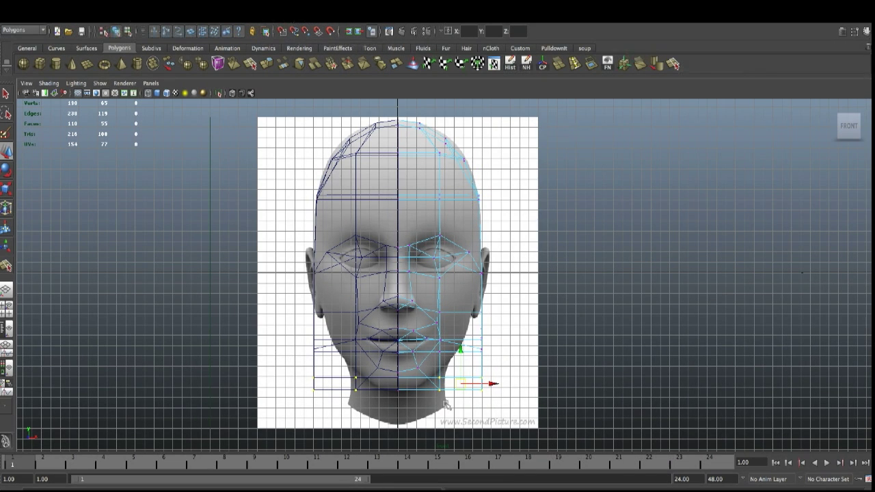
pyautogui.moveTo(447, 400); pyautogui.dragTo(426, 380)
pyautogui.moveTo(489, 397); pyautogui.dragTo(448, 361)
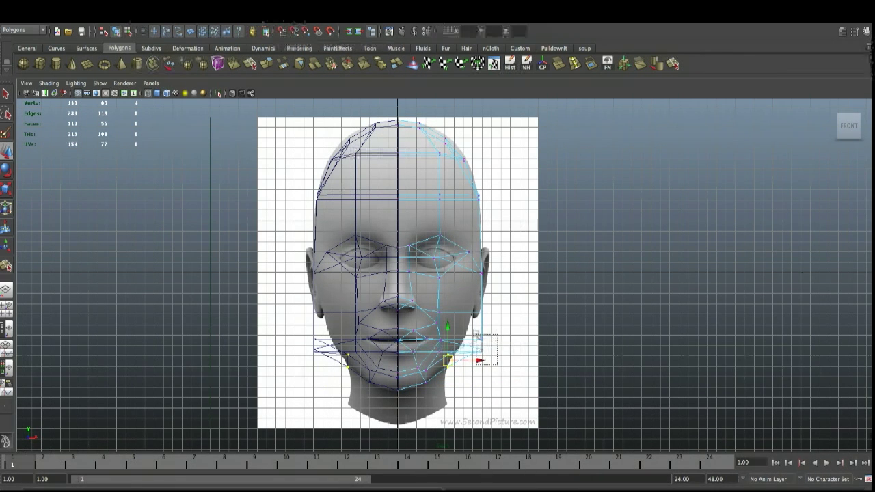
pyautogui.moveTo(476, 335)
pyautogui.mouseDown()
pyautogui.moveTo(474, 326)
pyautogui.moveTo(465, 329)
pyautogui.moveTo(477, 302)
pyautogui.moveTo(468, 321)
pyautogui.mouseUp()
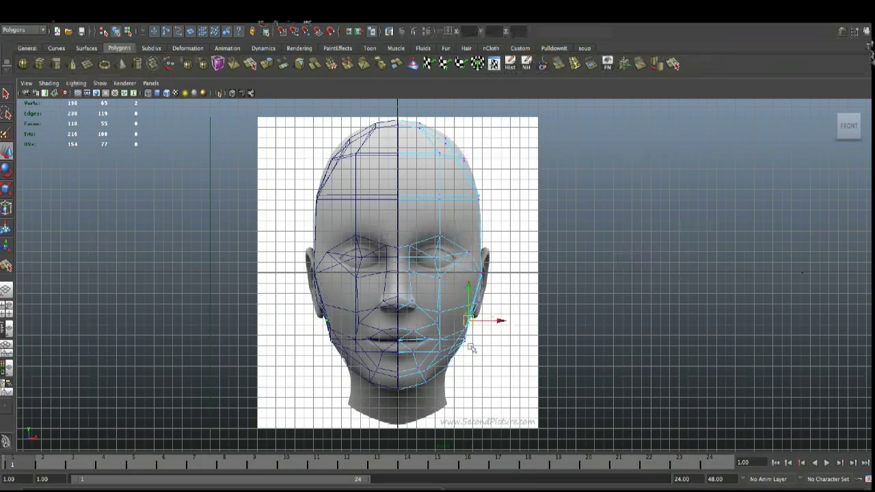
pyautogui.click(464, 341)
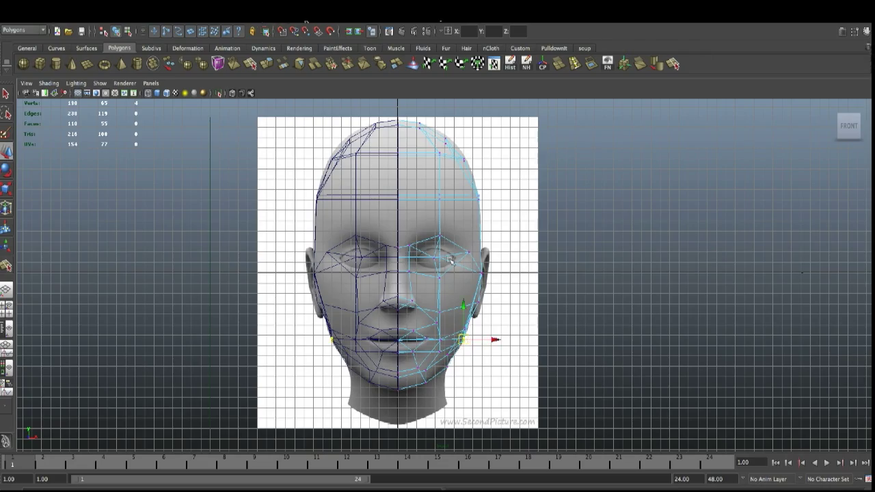
# In the perspective view, select the vertical edges along the back outer corner of the head and move them inward to round it
pyautogui.press('space')
pyautogui.press('space')
pyautogui.keyDown('alt'); pyautogui.moveTo(547, 201); pyautogui.dragTo(584, 290); pyautogui.keyUp('alt')
pyautogui.rightClick(589, 287)
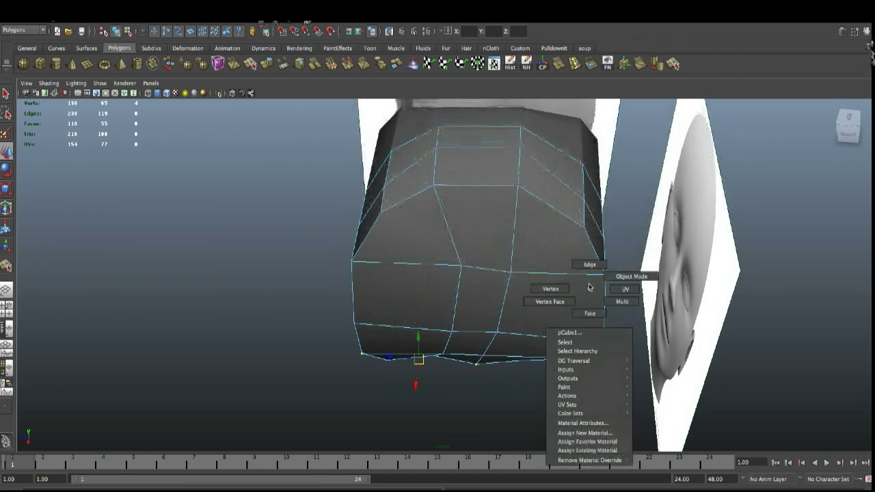
pyautogui.click(587, 266)
pyautogui.click(597, 251)
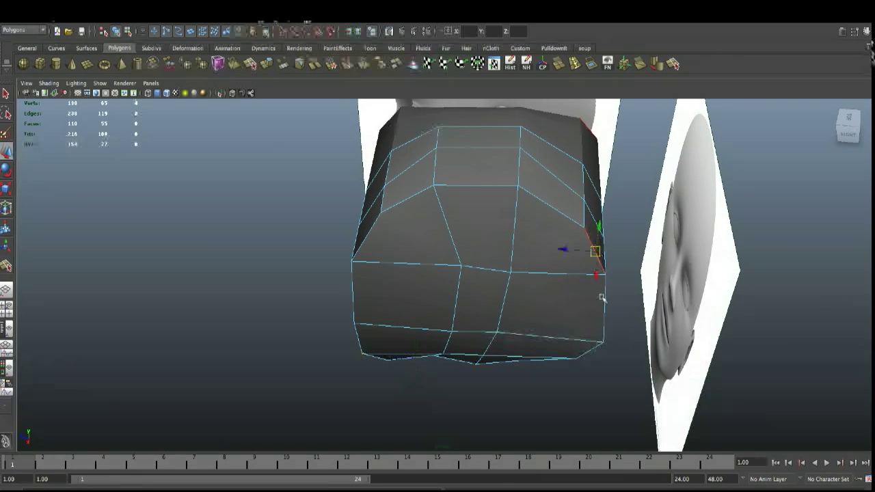
pyautogui.keyDown('shift'); pyautogui.click(595, 358); pyautogui.keyUp('shift')
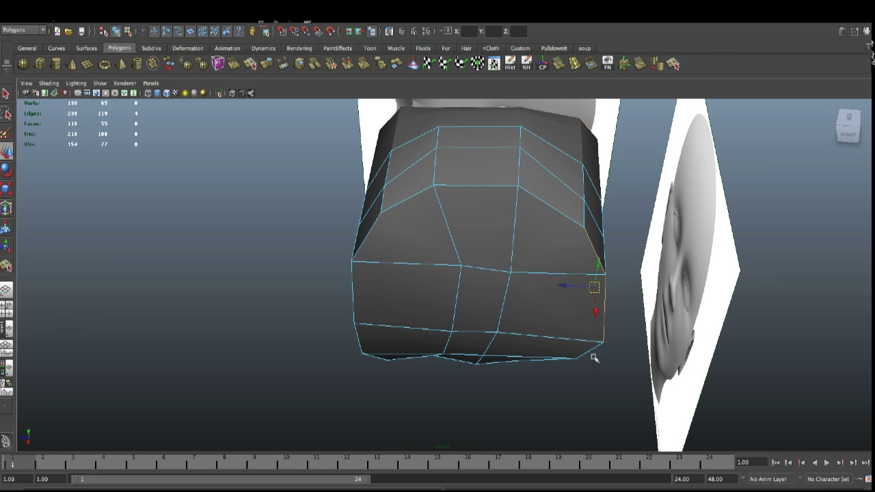
pyautogui.keyDown('alt'); pyautogui.moveTo(591, 353); pyautogui.dragTo(595, 377); pyautogui.keyUp('alt')
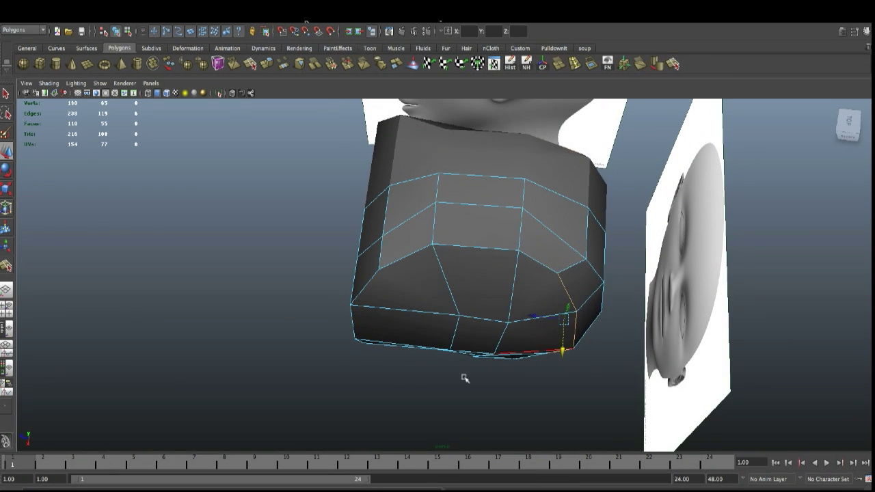
# Return the mesh to vertex editing and move the front corner vertex outside the eye up to eye level
pyautogui.keyDown('alt'); pyautogui.moveTo(465, 377); pyautogui.dragTo(532, 321); pyautogui.keyUp('alt')
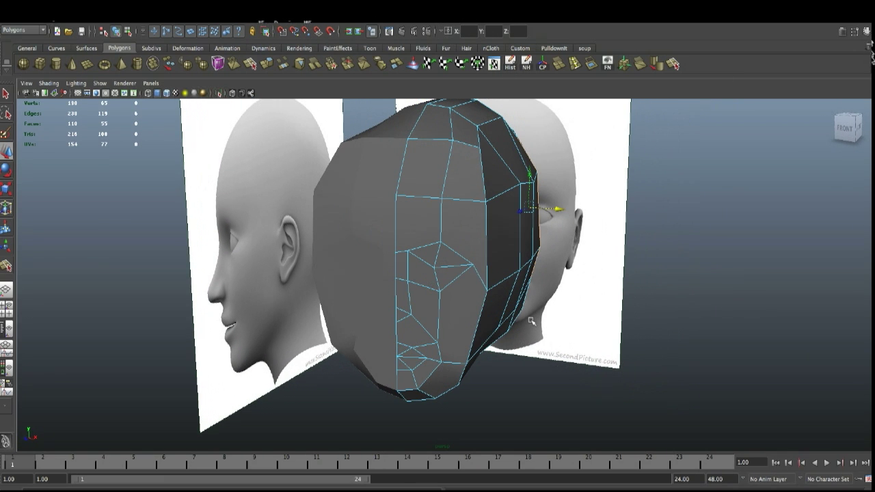
pyautogui.moveTo(485, 281); pyautogui.dragTo(494, 295, button='right')
pyautogui.moveTo(489, 262); pyautogui.dragTo(489, 233)
pyautogui.keyDown('alt'); pyautogui.moveTo(487, 334); pyautogui.dragTo(427, 335); pyautogui.keyUp('alt')
# Show the four-view layout and resize its panes so the perspective and side views take up most of the width
pyautogui.press('space')
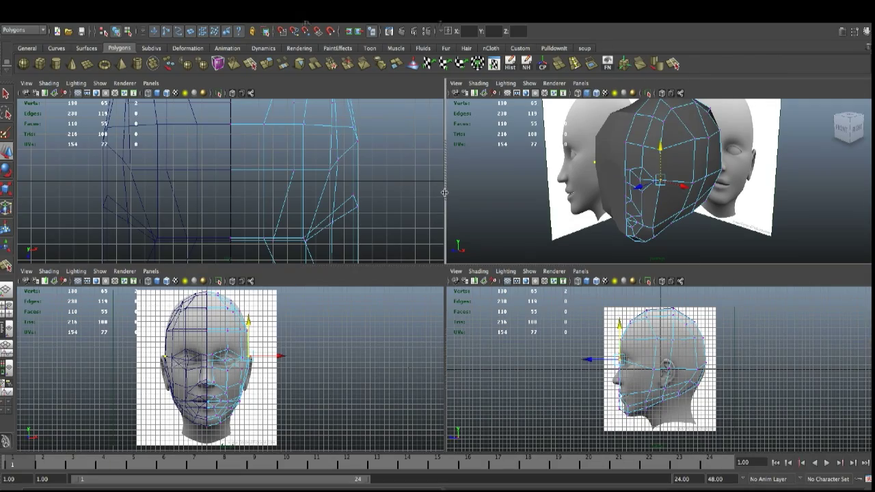
pyautogui.moveTo(443, 197); pyautogui.dragTo(35, 189)
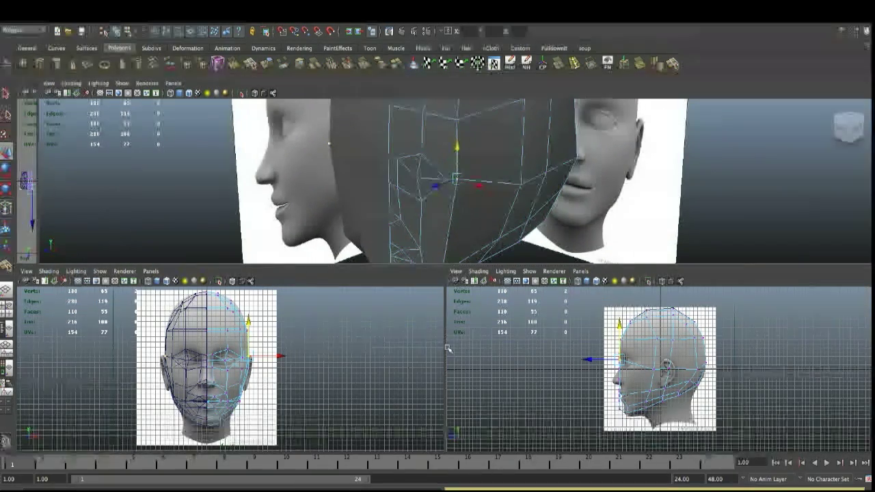
pyautogui.moveTo(457, 339); pyautogui.dragTo(77, 372)
pyautogui.keyDown('alt'); pyautogui.moveTo(446, 198); pyautogui.dragTo(352, 143); pyautogui.keyUp('alt')
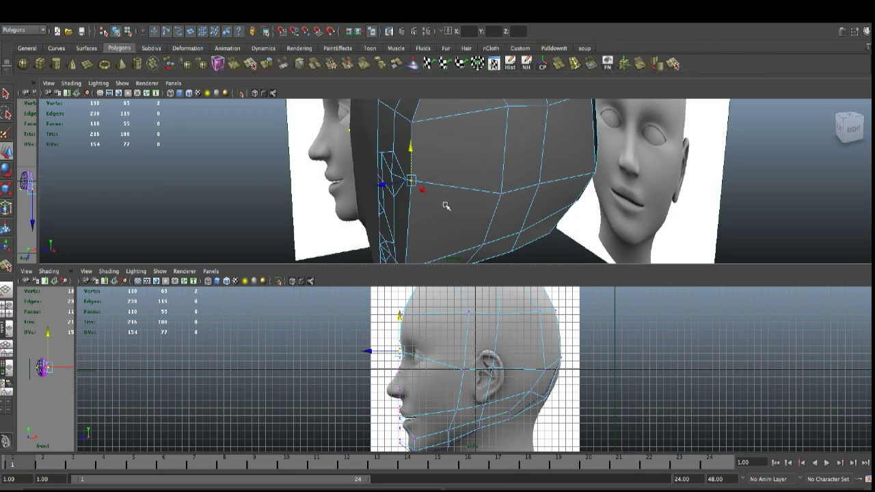
pyautogui.keyDown('alt'); pyautogui.moveTo(445, 203); pyautogui.dragTo(472, 204); pyautogui.keyUp('alt')
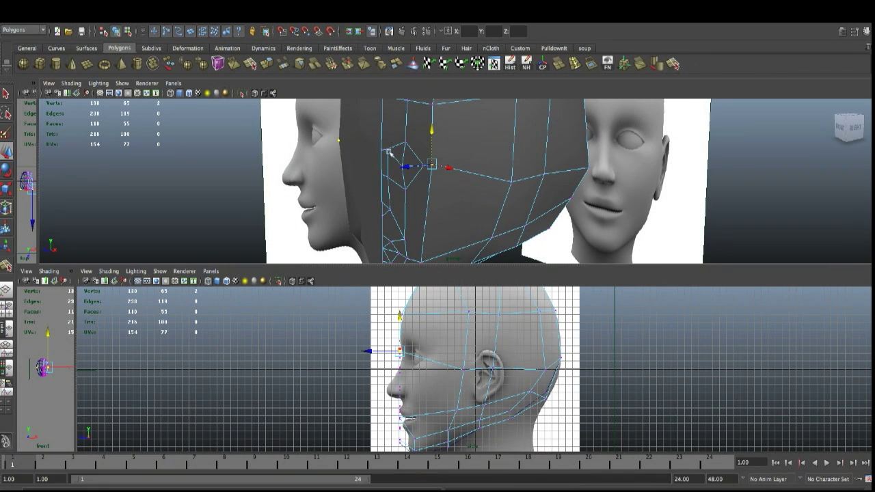
# In the side view, move the temple vertex back and down toward the ear and the outer eye-corner vertex back behind the eye
pyautogui.click(396, 387)
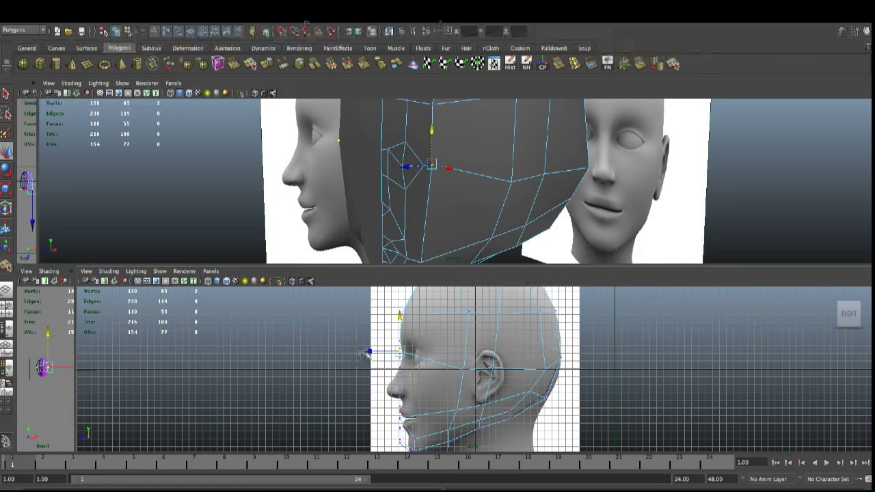
pyautogui.moveTo(366, 352); pyautogui.dragTo(448, 371)
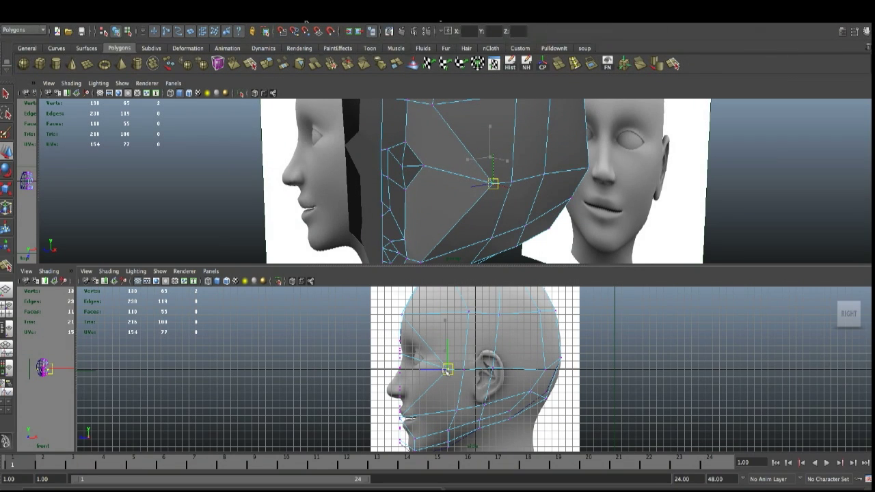
pyautogui.click(423, 166)
pyautogui.moveTo(402, 356); pyautogui.dragTo(451, 376)
pyautogui.click(448, 370)
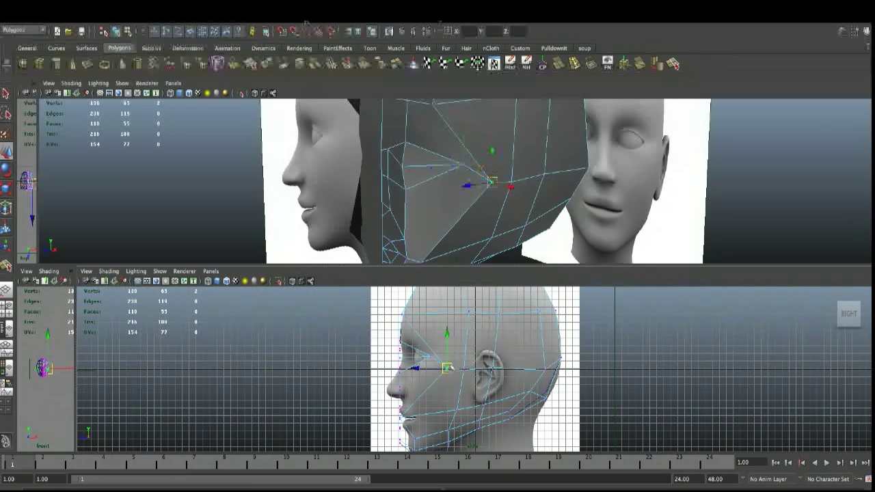
# In the side view, raise the row of vertices from the temple to the back of the skull to the level of the ear's top
pyautogui.moveTo(447, 368); pyautogui.dragTo(451, 352)
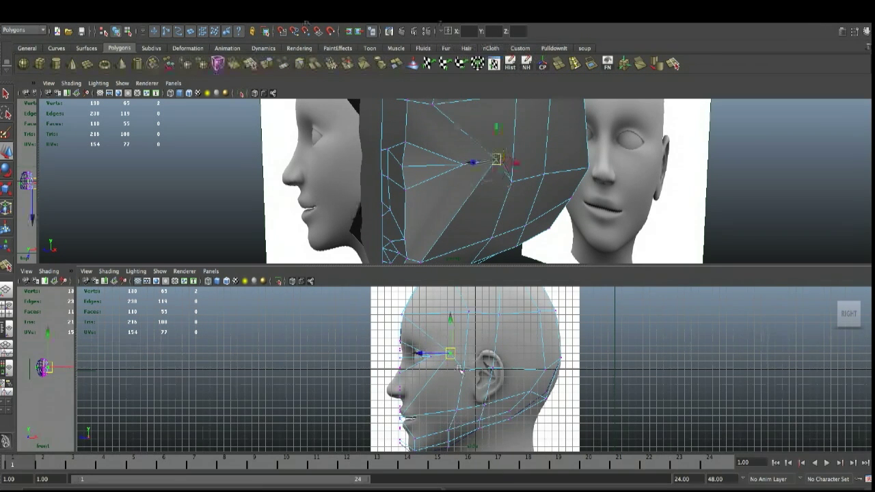
pyautogui.moveTo(465, 368); pyautogui.dragTo(495, 352)
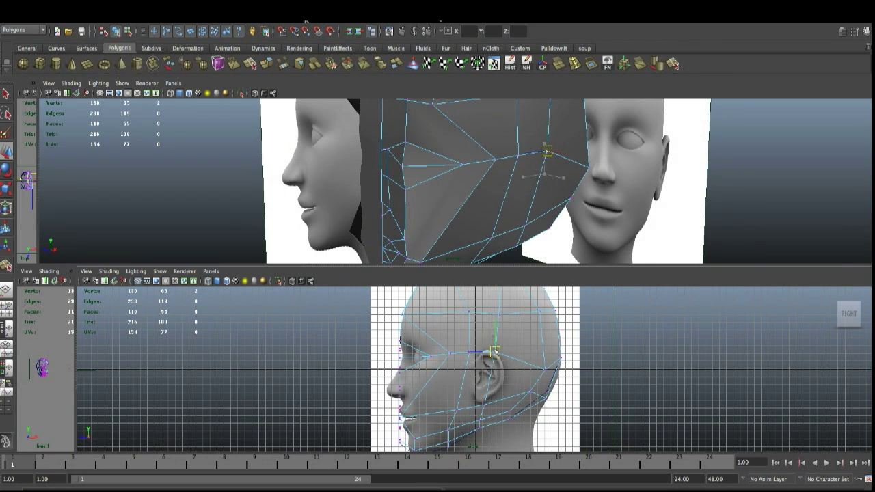
pyautogui.click(545, 370)
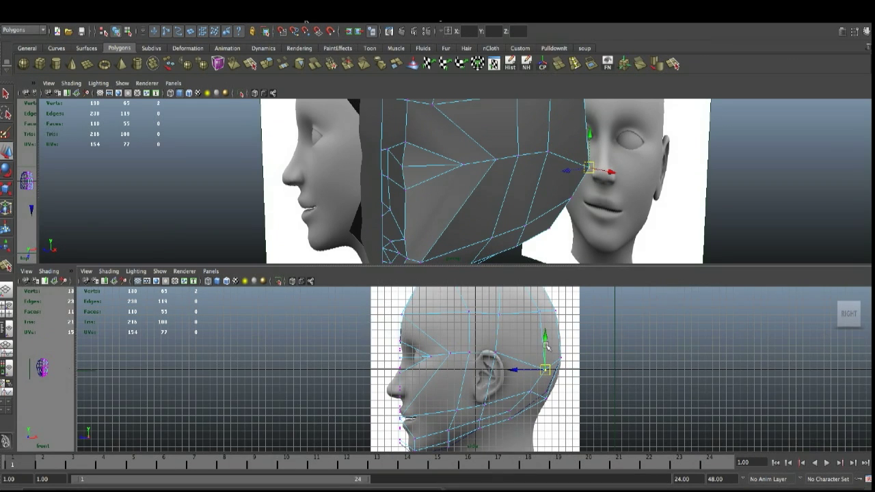
pyautogui.moveTo(545, 370); pyautogui.dragTo(561, 350)
pyautogui.click(560, 359)
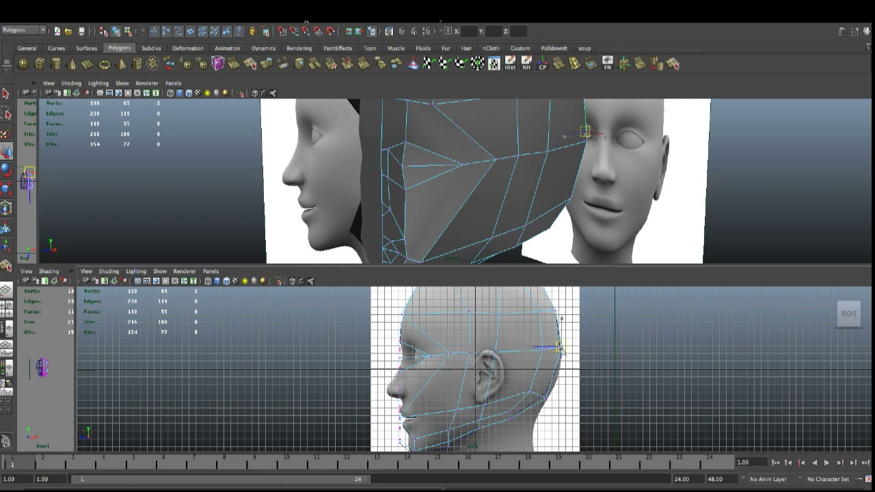
# In the side view, move the outer, upper and lower eye vertices back from the front plane into the eye socket
pyautogui.click(403, 166)
pyautogui.moveTo(400, 358); pyautogui.dragTo(419, 359)
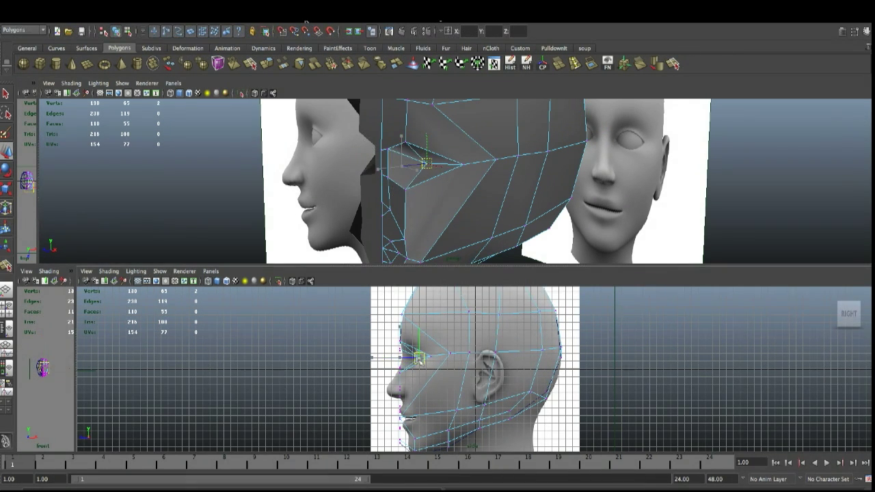
pyautogui.click(406, 144)
pyautogui.moveTo(401, 340); pyautogui.dragTo(419, 342)
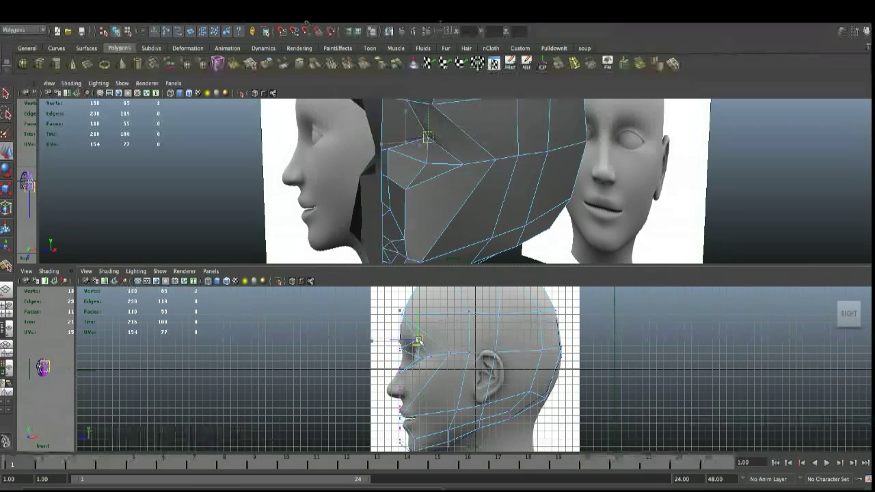
pyautogui.click(405, 191)
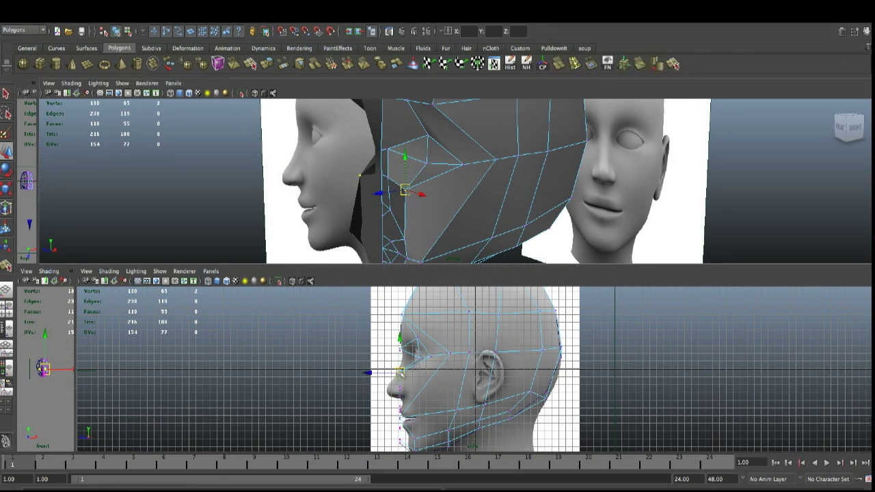
pyautogui.click(414, 373)
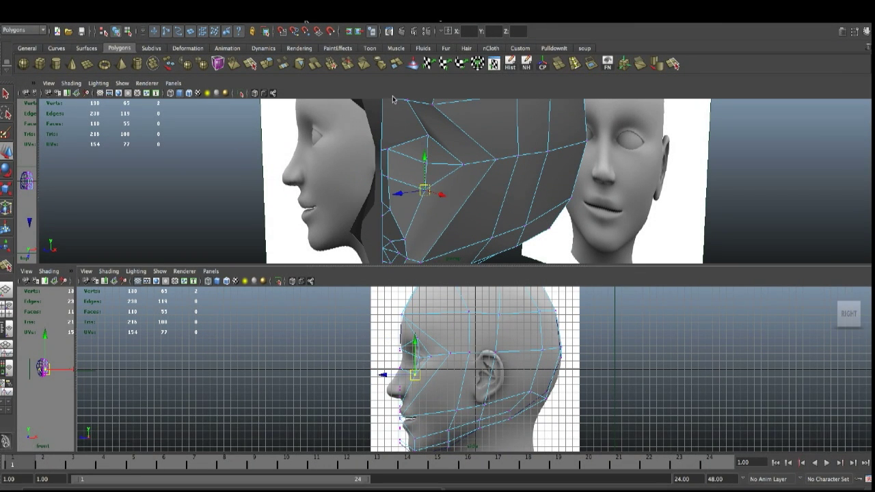
pyautogui.keyDown('shift'); pyautogui.click(388, 151); pyautogui.keyUp('shift')
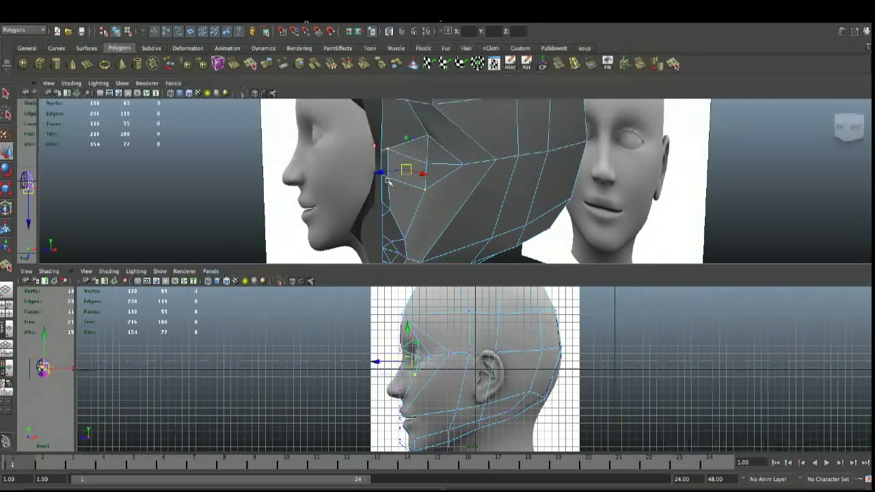
pyautogui.keyDown('shift'); pyautogui.click(387, 179); pyautogui.keyUp('shift')
pyautogui.click(389, 177)
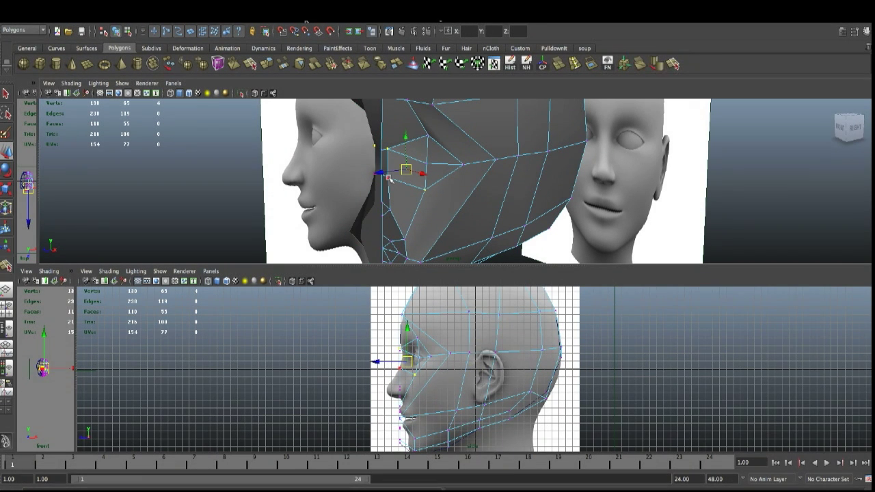
pyautogui.click(392, 180)
pyautogui.click(410, 178)
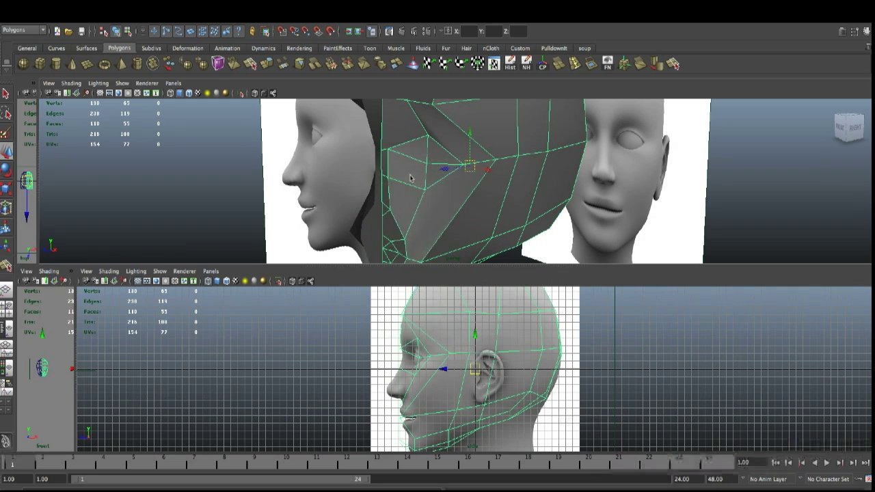
pyautogui.moveTo(410, 176); pyautogui.dragTo(374, 177, button='right')
# Select the upper and lower inner eye vertices together and move them back toward the eye in the side view
pyautogui.click(386, 177)
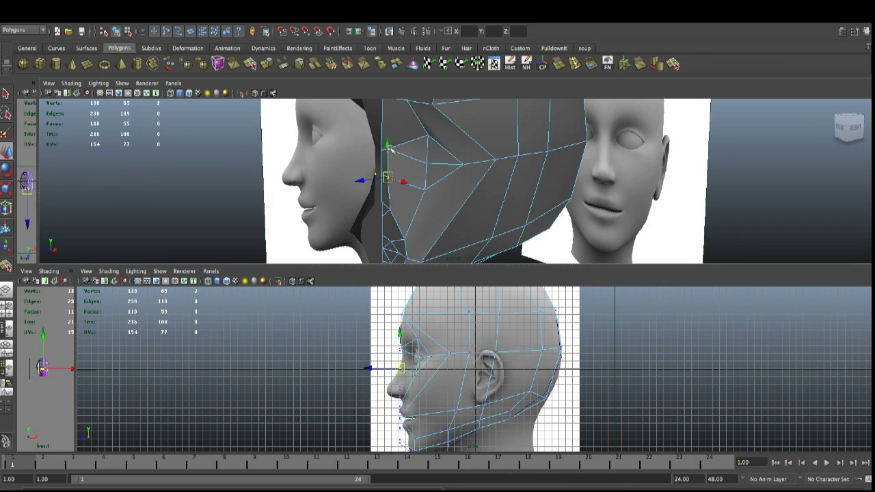
pyautogui.click(389, 151)
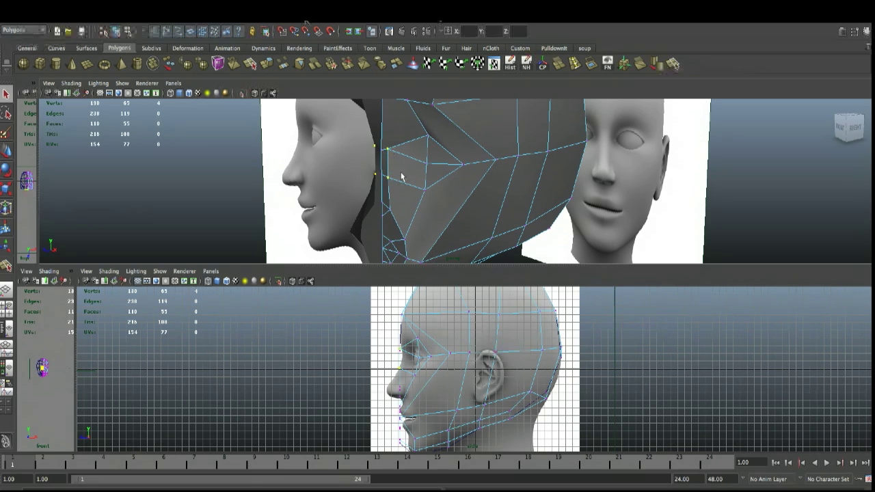
pyautogui.press('w')
pyautogui.moveTo(402, 358); pyautogui.dragTo(414, 359)
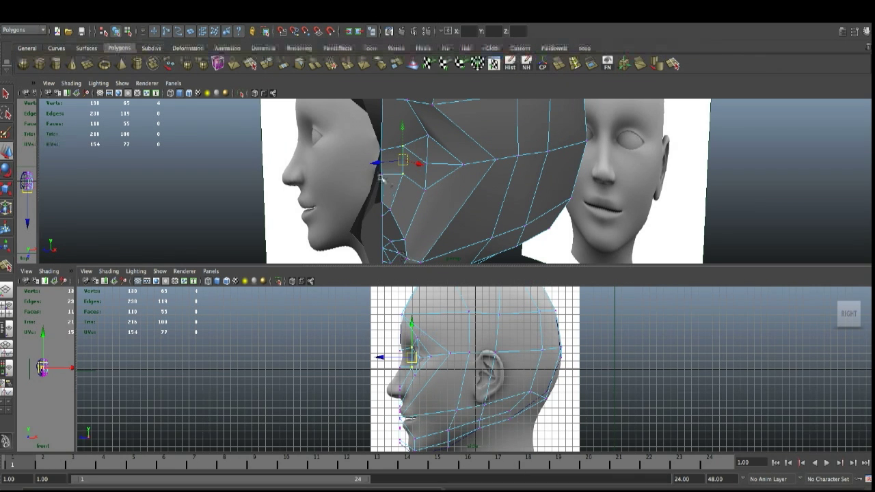
# In the side view, fit the nose bridge vertices to the profile outline and pull the centre nose vertex forward to the nose tip
pyautogui.keyDown('ctrl'); pyautogui.keyDown('alt'); pyautogui.moveTo(392, 343); pyautogui.dragTo(432, 391); pyautogui.keyUp('alt'); pyautogui.keyUp('ctrl')
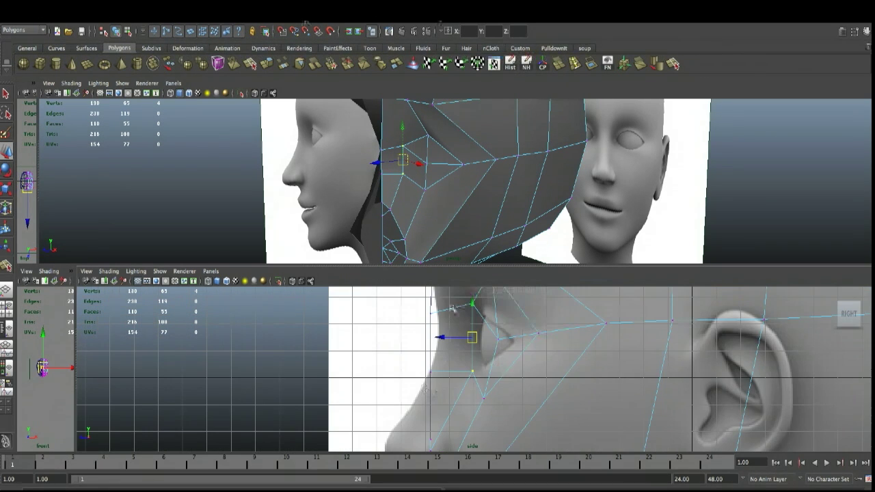
pyautogui.moveTo(472, 337); pyautogui.dragTo(435, 358)
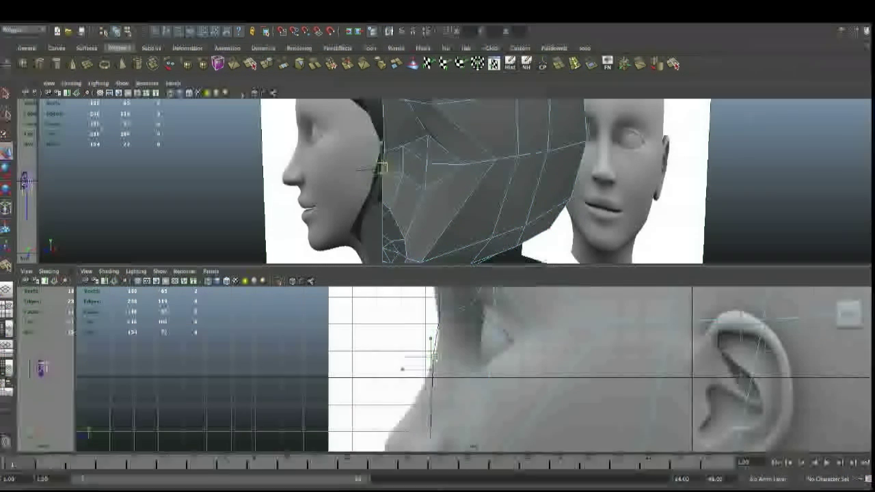
pyautogui.click(383, 203)
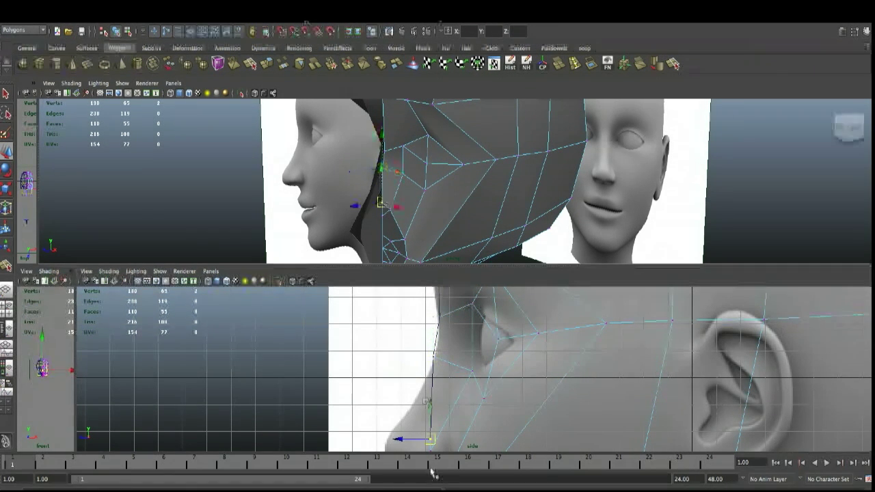
pyautogui.scroll(-1, 433, 429)
pyautogui.scroll(-1, 432, 430)
pyautogui.moveTo(438, 428); pyautogui.dragTo(401, 436)
pyautogui.scroll(-3, 441, 421)
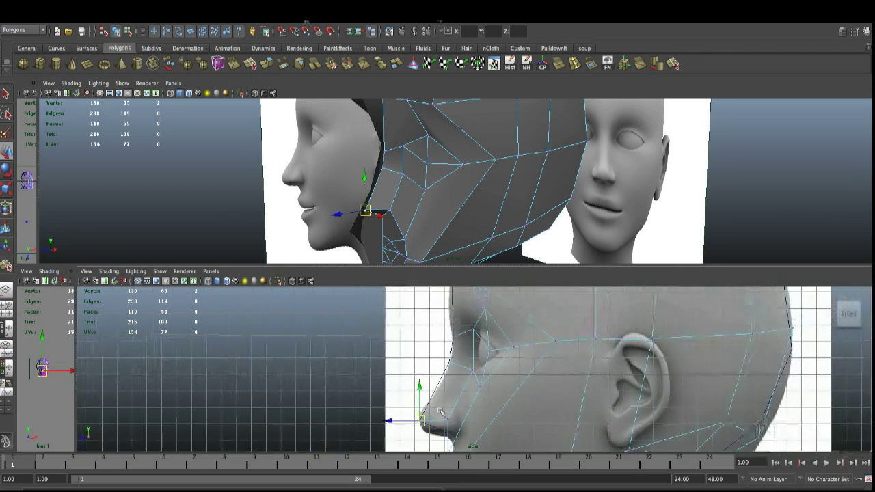
# In the side view, place the vertex under the nose at its base and move the nostril vertex back to the nostril wing
pyautogui.click(448, 431)
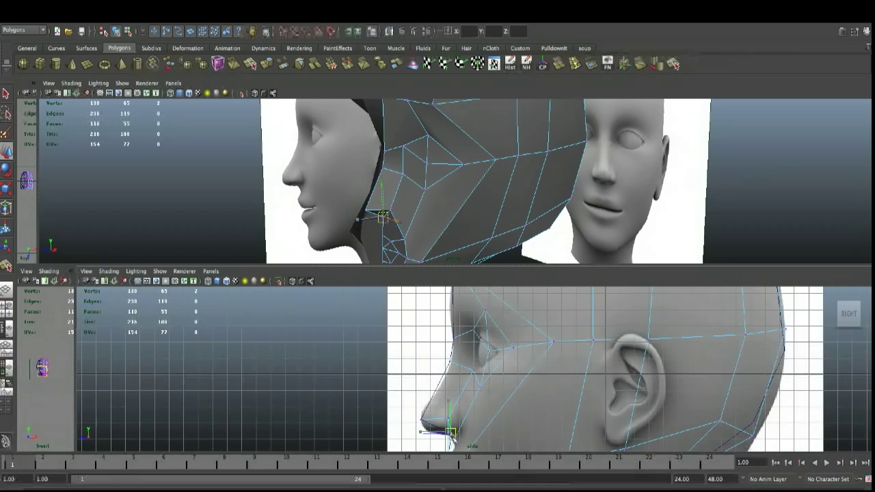
pyautogui.click(449, 419)
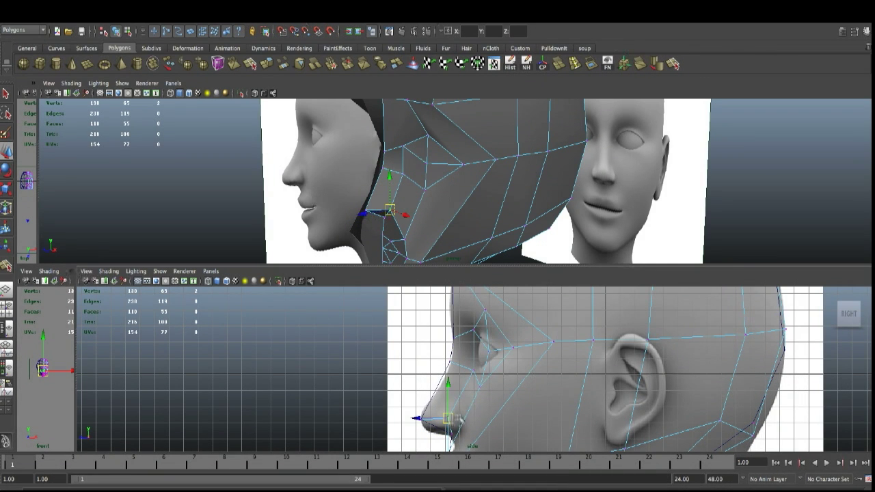
pyautogui.moveTo(449, 419); pyautogui.dragTo(459, 419)
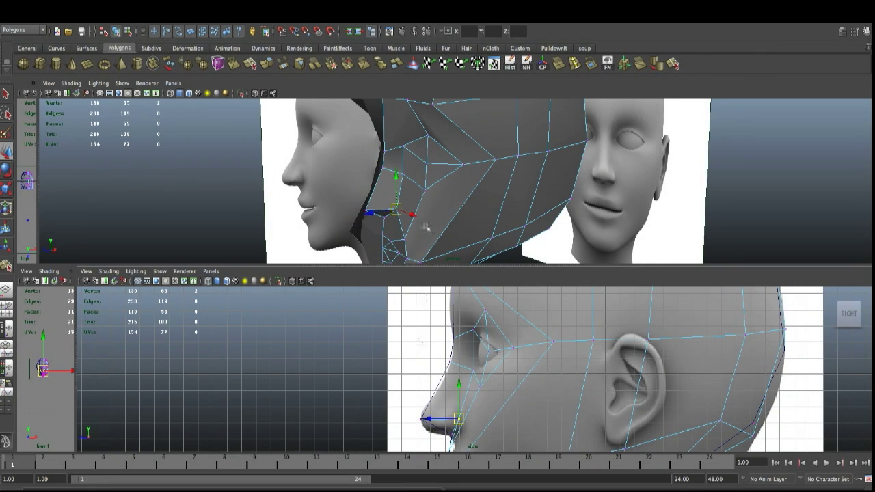
# Select the outer forehead vertex above the eye and move it back toward the temple in the side view
pyautogui.scroll(-5, 427, 227)
pyautogui.click(447, 148)
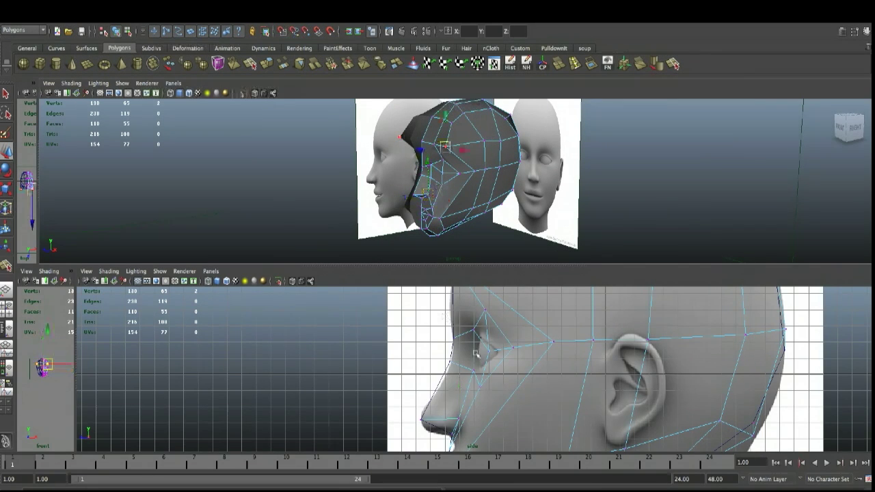
pyautogui.scroll(-5, 483, 318)
pyautogui.click(491, 314)
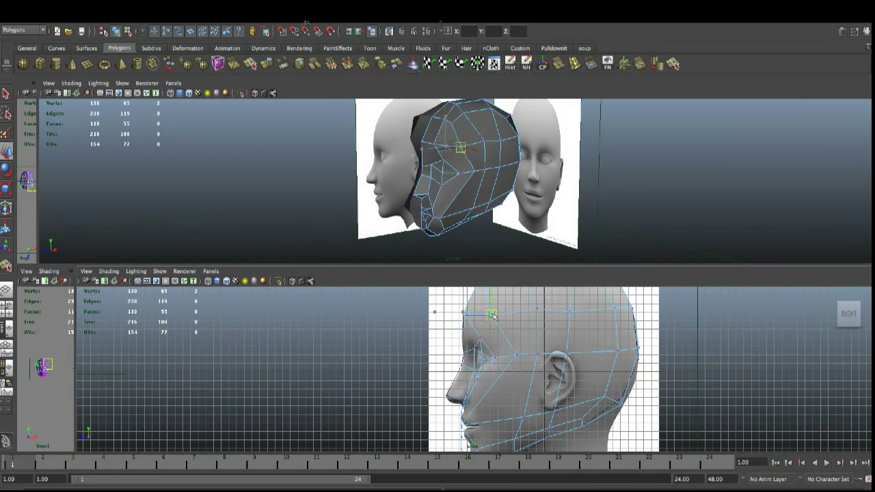
pyautogui.moveTo(495, 317); pyautogui.dragTo(510, 318)
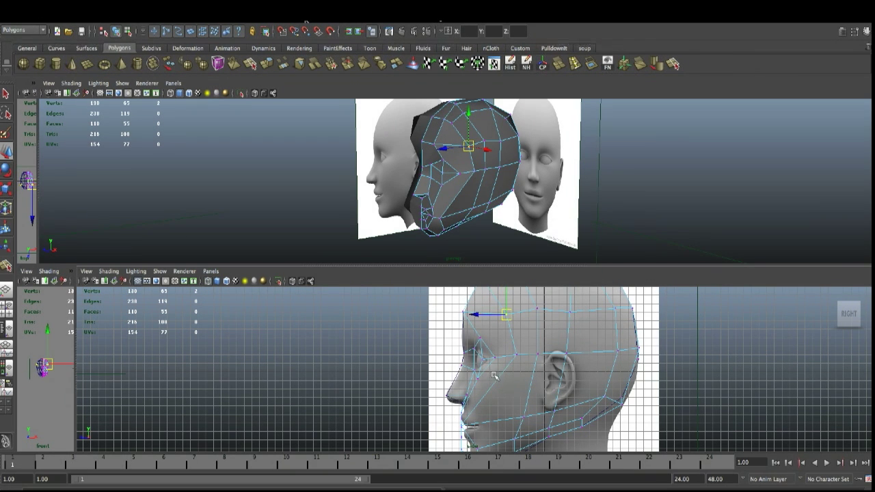
# Select the front corner vertex beside the mouth and move it back onto the cheek in the side view
pyautogui.click(440, 218)
pyautogui.moveTo(462, 425); pyautogui.dragTo(500, 419)
pyautogui.scroll(-1, 484, 429)
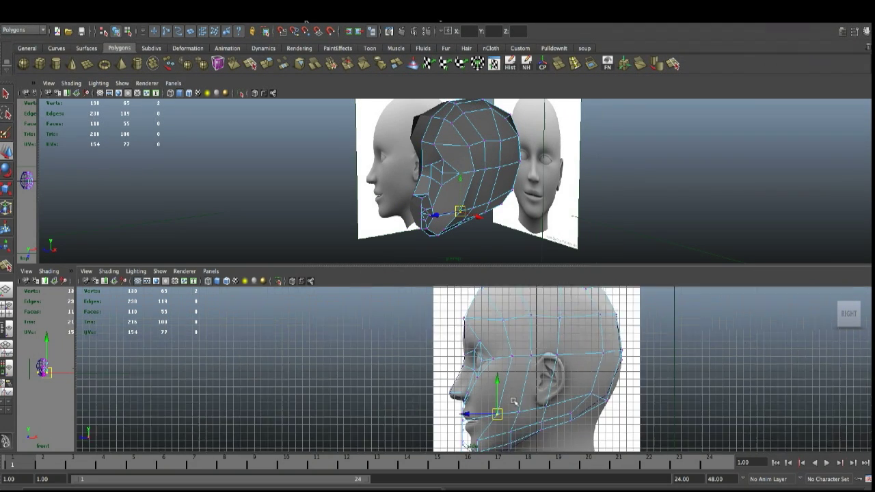
# In the side view, move the lower jaw vertices back along the jawline and fit the front chin vertices to the chin outline
pyautogui.scroll(4, 500, 425)
pyautogui.scroll(-1, 484, 399)
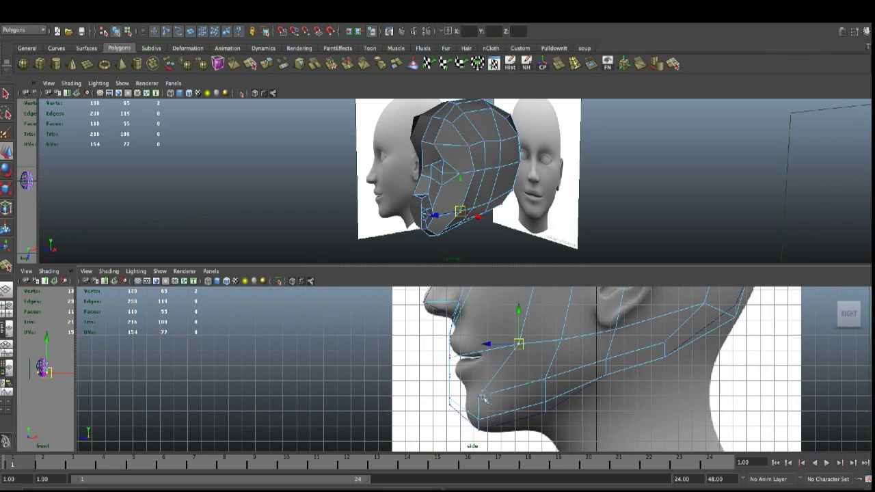
pyautogui.moveTo(474, 394); pyautogui.dragTo(498, 401)
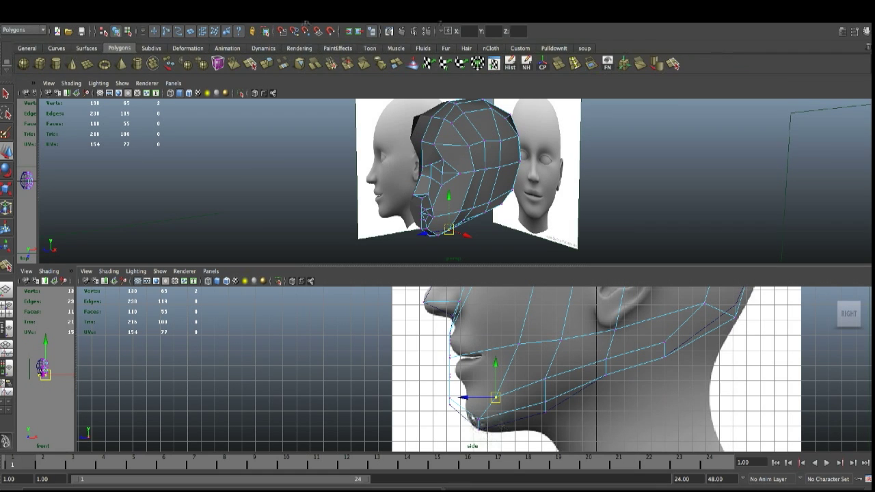
pyautogui.moveTo(472, 418); pyautogui.dragTo(495, 428)
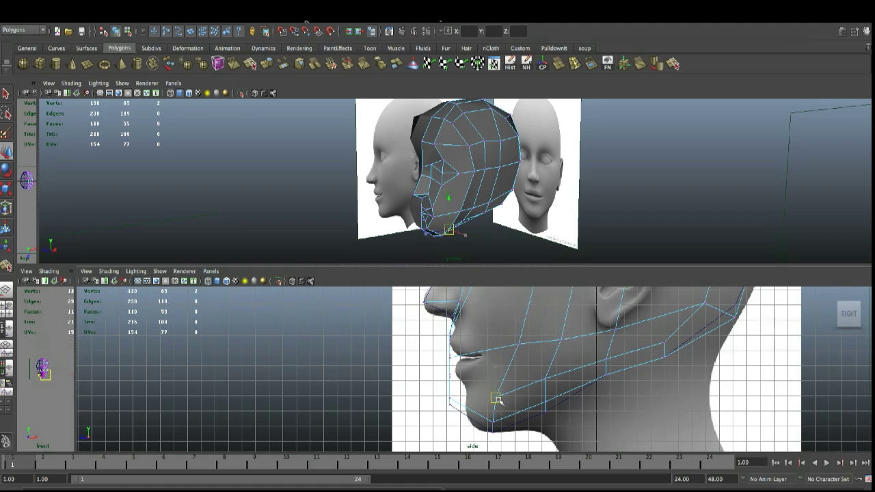
pyautogui.moveTo(487, 416)
pyautogui.mouseDown()
pyautogui.moveTo(500, 427)
pyautogui.moveTo(504, 422)
pyautogui.mouseUp()
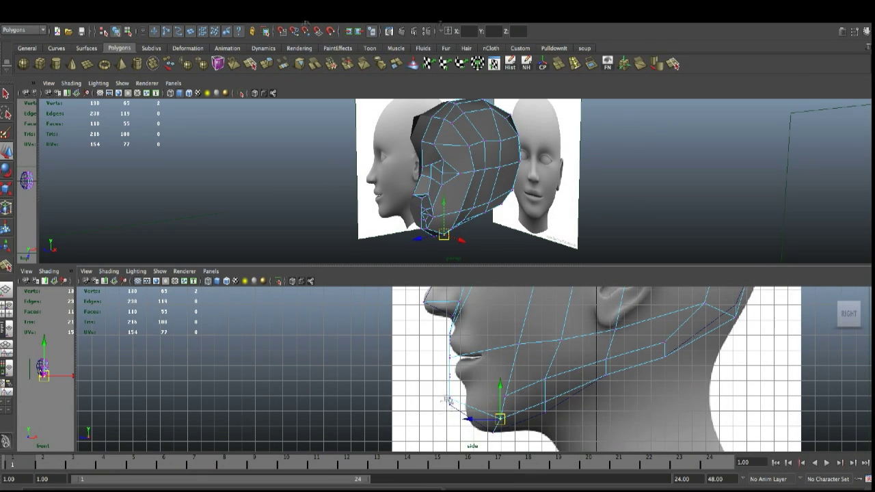
pyautogui.moveTo(444, 396); pyautogui.dragTo(469, 419)
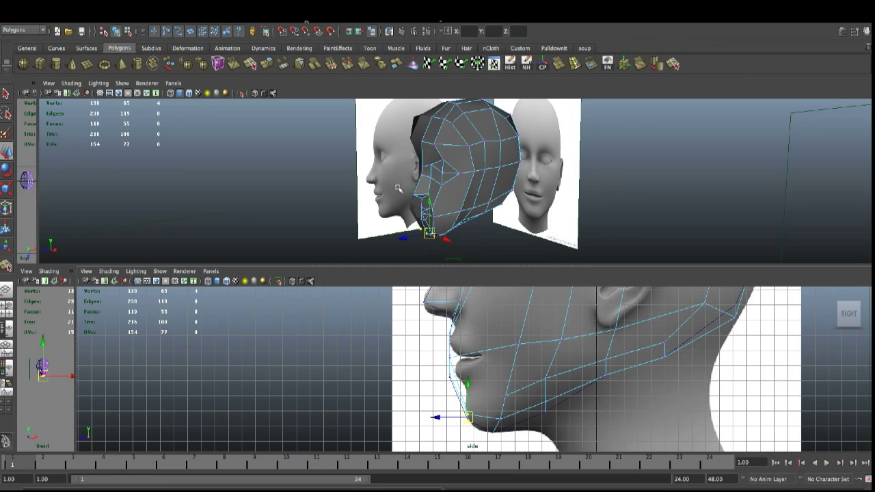
# Select the two outer mouth vertices together and move them back behind the mouth corner in the side view
pyautogui.scroll(6, 472, 236)
pyautogui.keyDown('alt'); pyautogui.moveTo(472, 236); pyautogui.dragTo(556, 180, button='middle'); pyautogui.keyUp('alt')
pyautogui.scroll(-4, 553, 180)
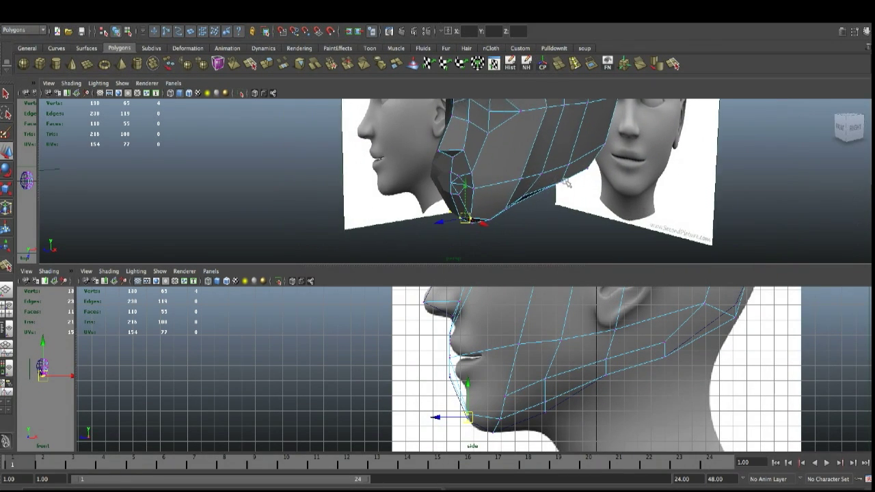
pyautogui.scroll(-6, 643, 145)
pyautogui.scroll(6, 566, 172)
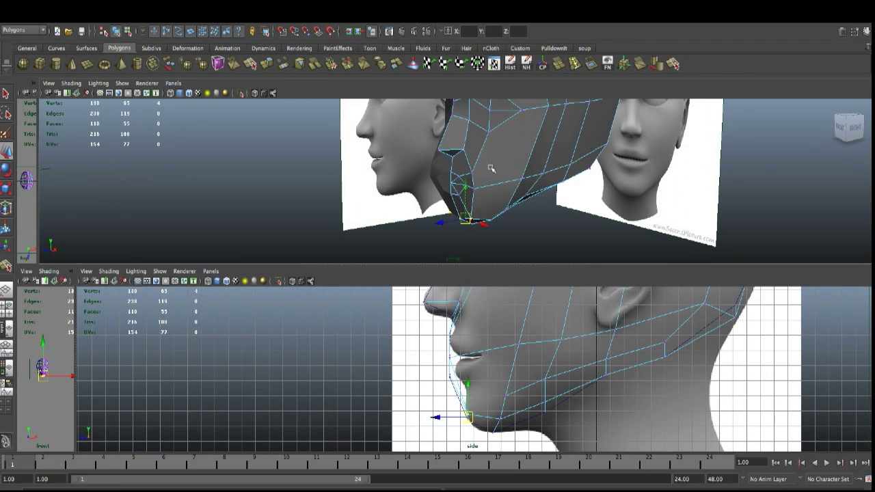
pyautogui.scroll(2, 477, 177)
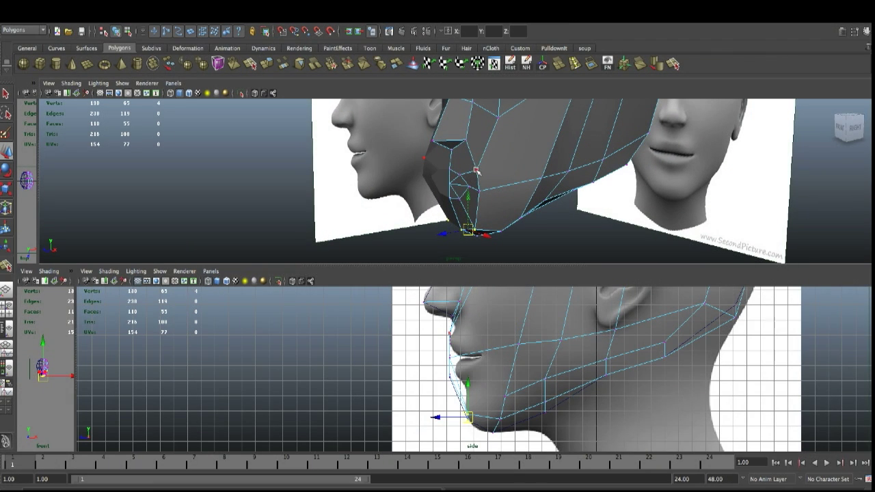
pyautogui.click(476, 171)
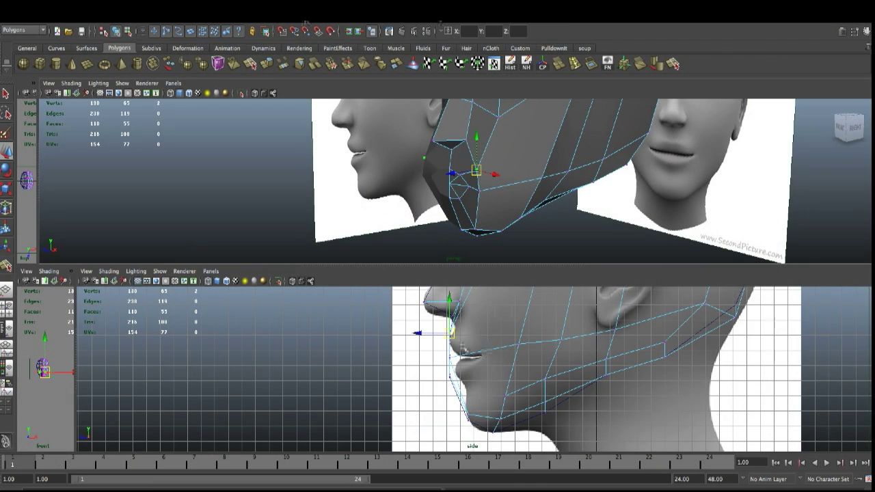
pyautogui.keyDown('shift'); pyautogui.click(480, 194); pyautogui.keyUp('shift')
pyautogui.moveTo(452, 347); pyautogui.dragTo(494, 353)
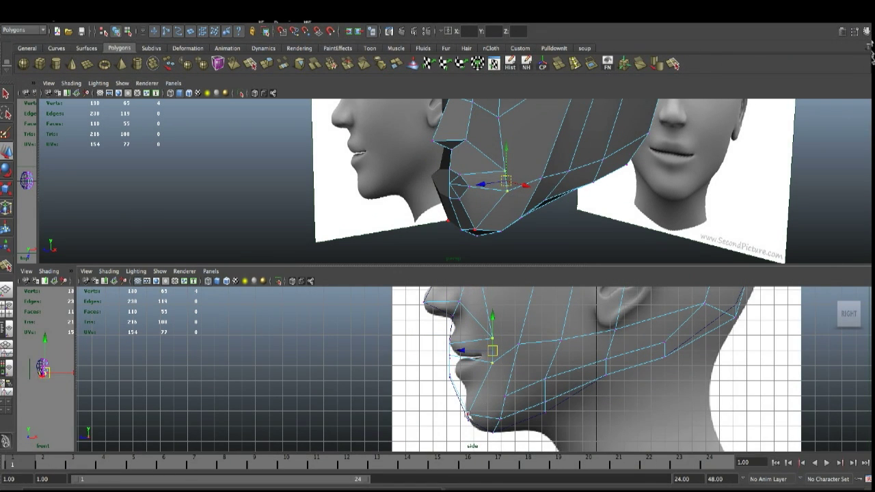
# In the side view, raise the side chin vertex above the chin outline and move the vertex above the mouth corner up toward the nostril
pyautogui.moveTo(476, 420); pyautogui.dragTo(432, 409)
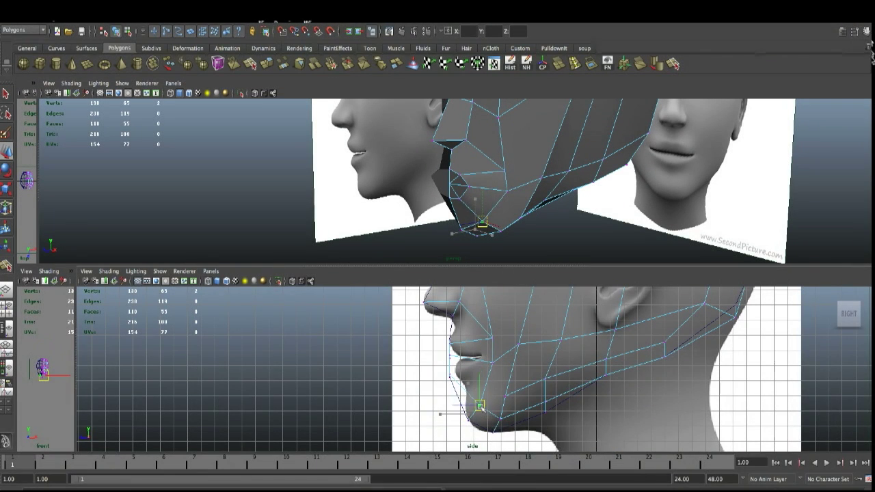
pyautogui.click(469, 422)
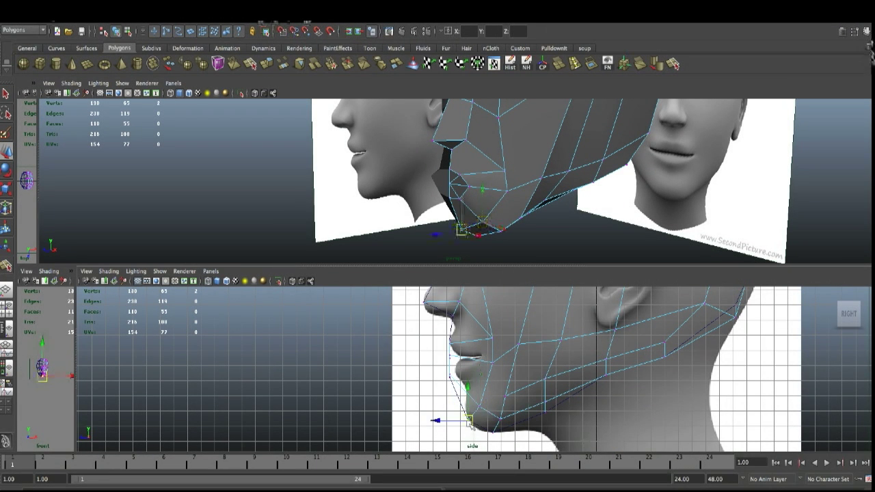
pyautogui.click(492, 363)
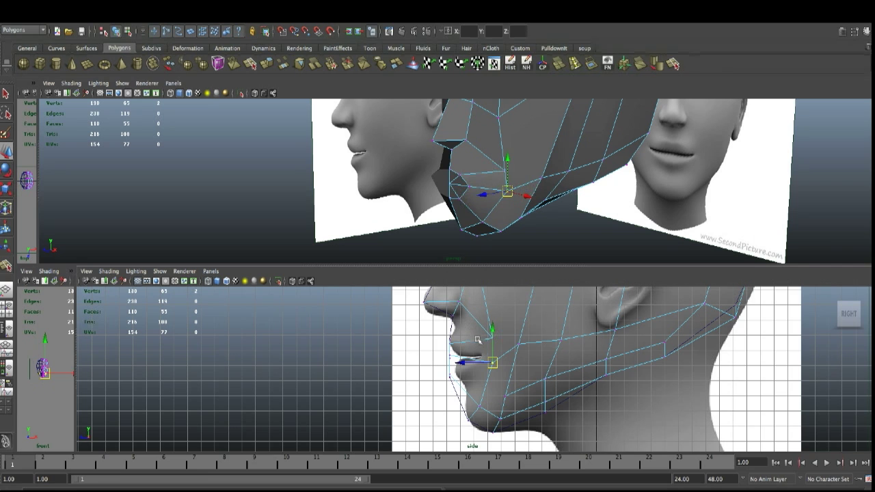
pyautogui.scroll(-2, 479, 336)
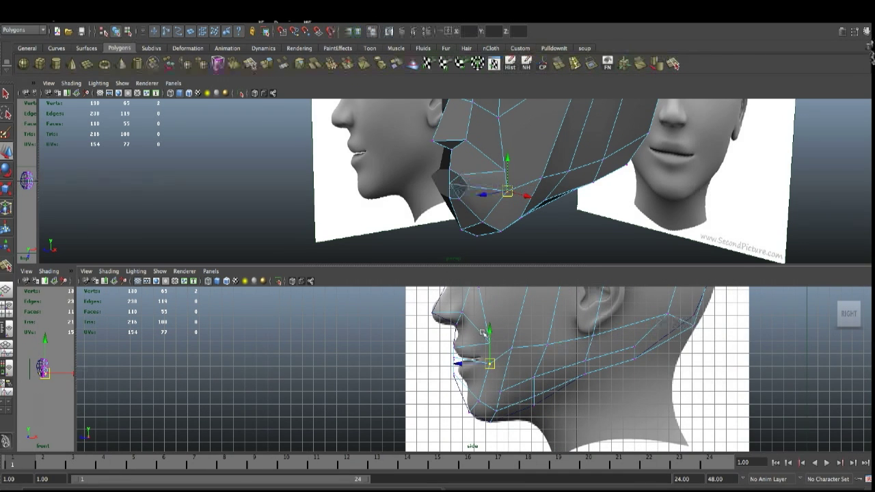
pyautogui.click(490, 344)
pyautogui.moveTo(491, 345); pyautogui.dragTo(483, 328)
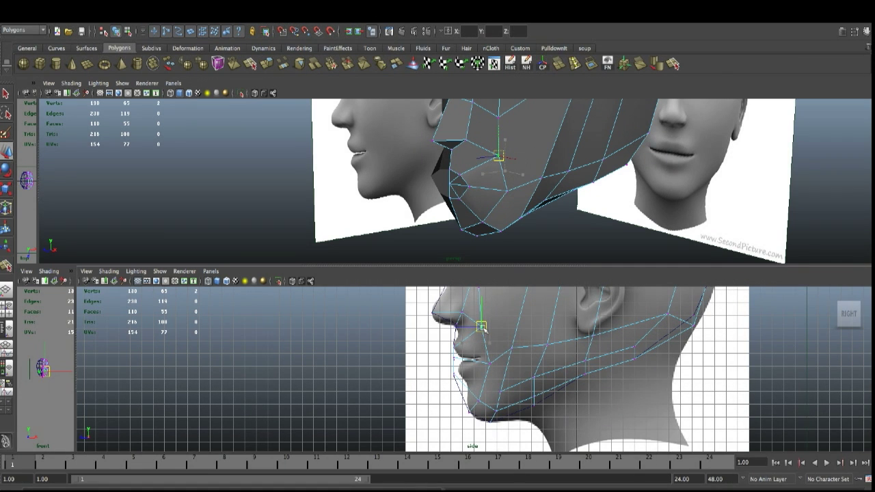
# Move the mouth corner vertex back to the reference lip corner and the lower lip vertices back onto the lip profile
pyautogui.click(469, 186)
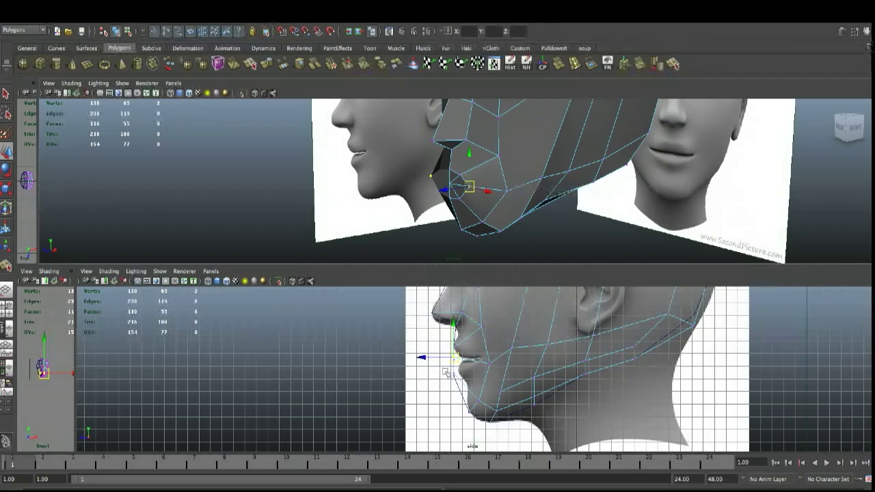
pyautogui.moveTo(455, 360); pyautogui.dragTo(483, 357)
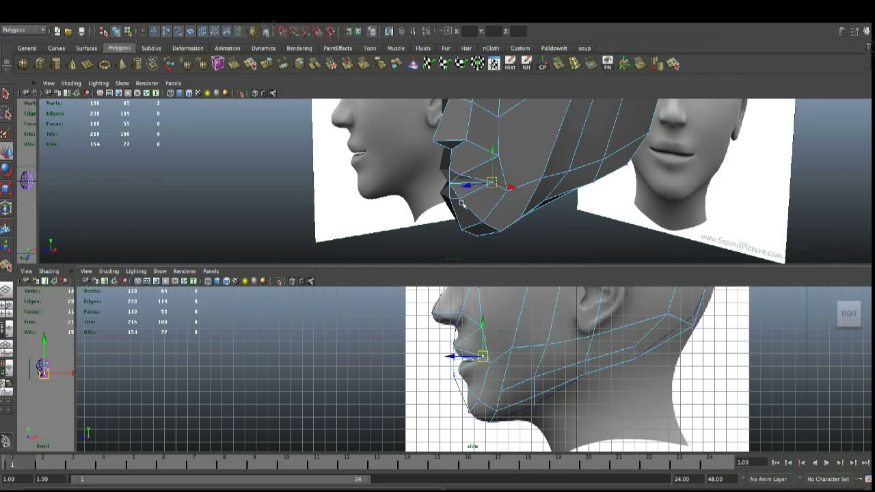
pyautogui.click(460, 201)
pyautogui.moveTo(455, 374); pyautogui.dragTo(428, 376)
pyautogui.click(457, 377)
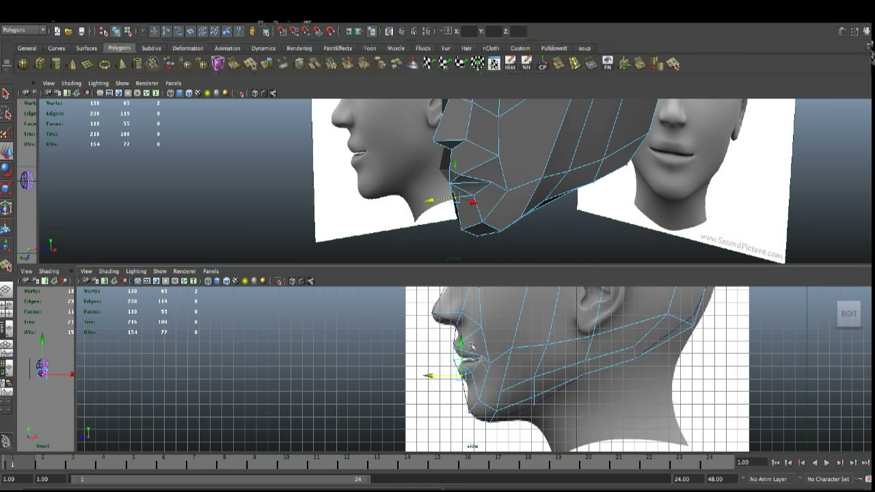
# In the side view, move the central mouth vertex back into the gap between the lips
pyautogui.keyDown('alt'); pyautogui.moveTo(438, 337); pyautogui.dragTo(482, 394, button='right'); pyautogui.keyUp('alt')
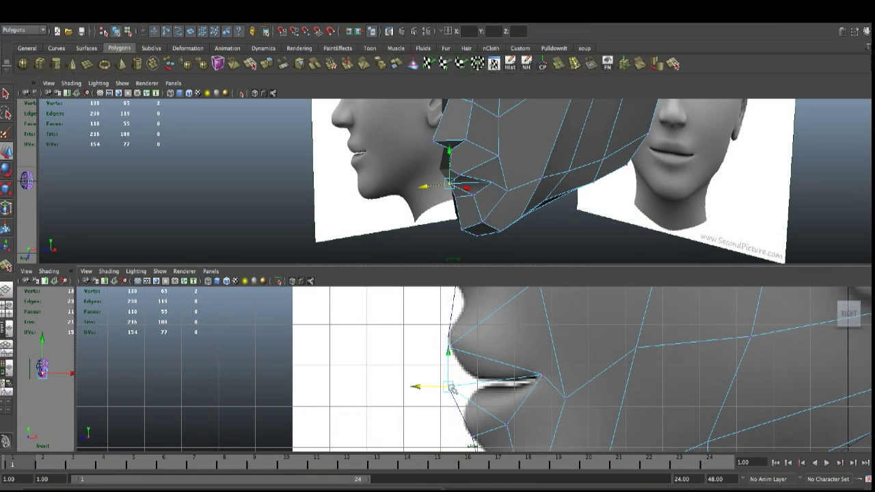
pyautogui.click(527, 378)
pyautogui.moveTo(527, 378); pyautogui.dragTo(511, 379)
# Move the side upper lip vertex back along the lip and fit the front upper lip vertex to the profile outline
pyautogui.keyDown('alt'); pyautogui.moveTo(452, 205); pyautogui.dragTo(472, 246); pyautogui.keyUp('alt')
pyautogui.click(463, 191)
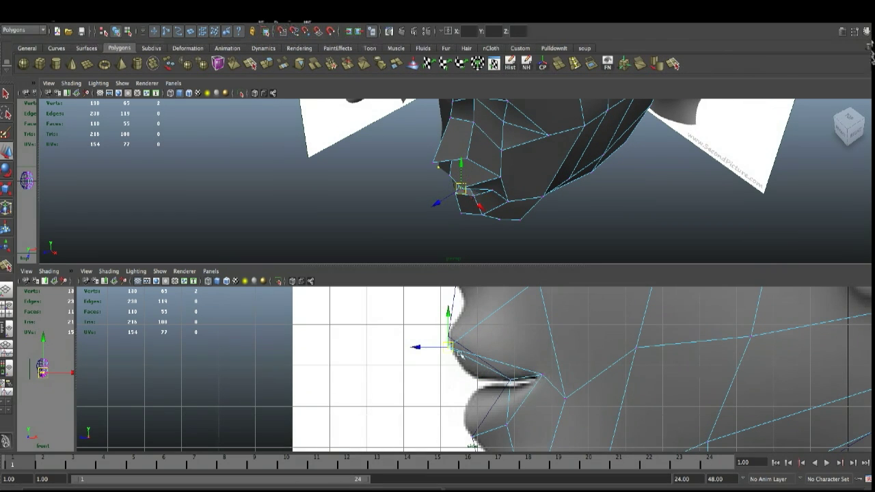
pyautogui.moveTo(453, 351); pyautogui.dragTo(484, 345)
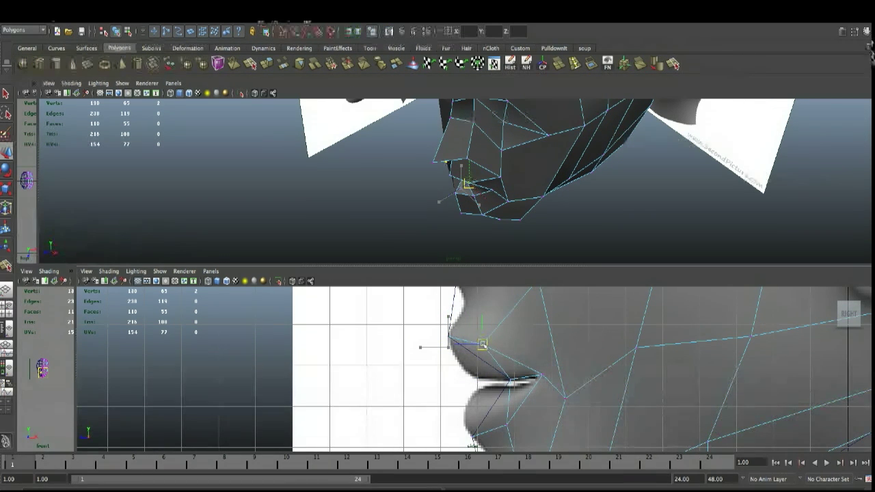
pyautogui.keyDown('alt'); pyautogui.moveTo(440, 196); pyautogui.dragTo(443, 161); pyautogui.keyUp('alt')
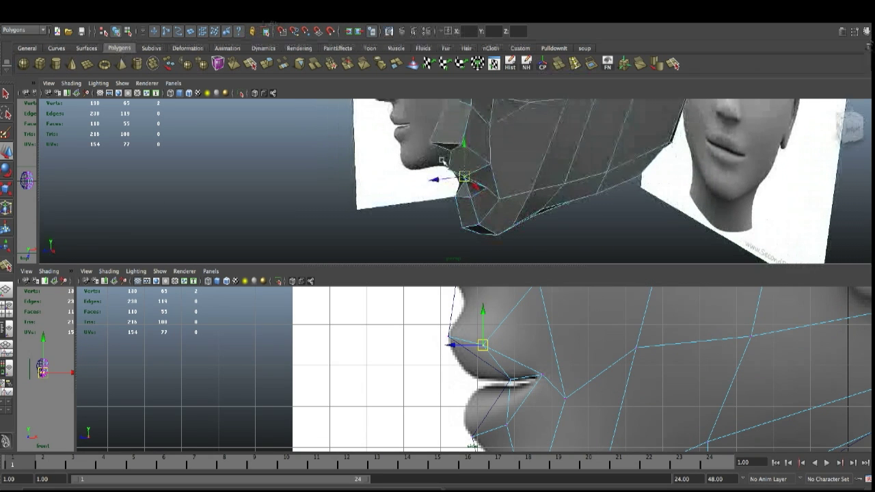
pyautogui.click(448, 169)
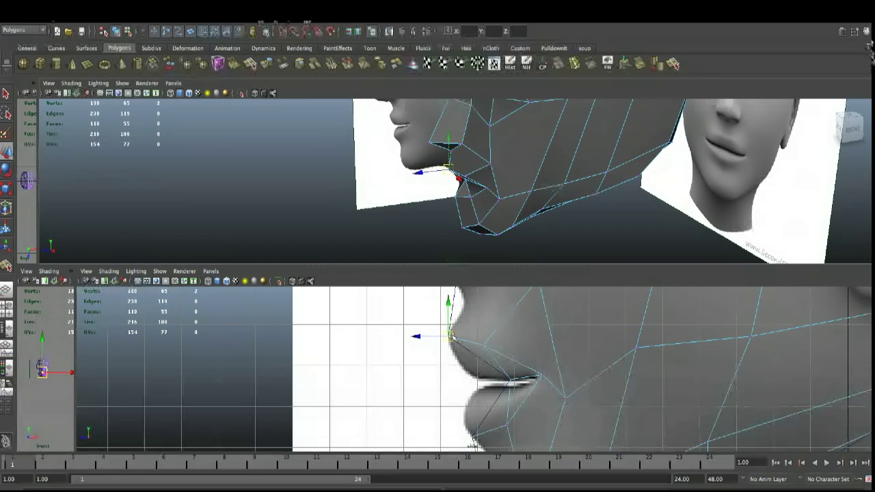
pyautogui.moveTo(450, 337); pyautogui.dragTo(451, 335)
pyautogui.scroll(-6, 533, 358)
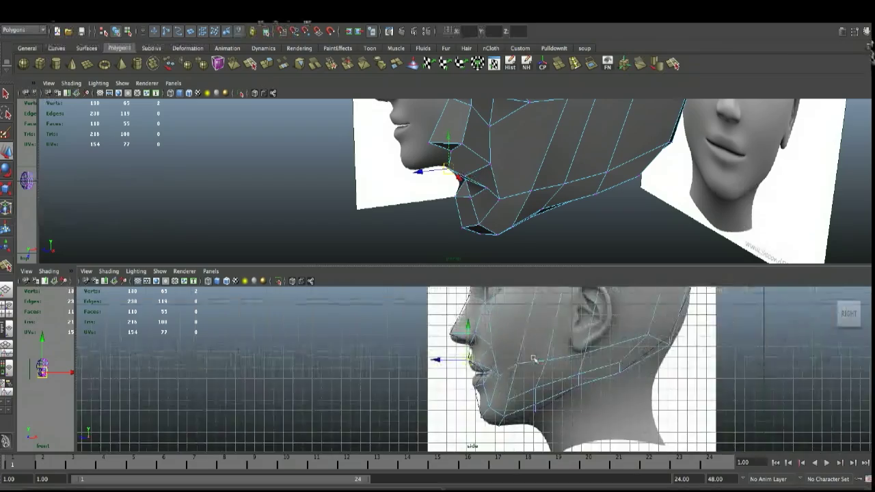
pyautogui.scroll(-4, 534, 358)
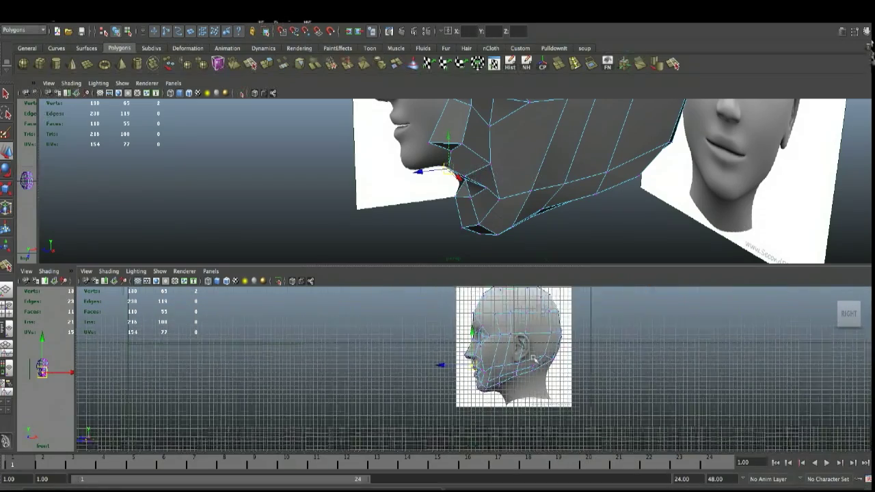
# Enlarge the perspective view, frame the head mesh and move a vertex on the side of the head inward
pyautogui.press('space')
pyautogui.keyDown('alt'); pyautogui.moveTo(480, 221); pyautogui.dragTo(531, 202); pyautogui.keyUp('alt')
pyautogui.moveTo(530, 205); pyautogui.dragTo(563, 193, button='right')
pyautogui.scroll(-5, 478, 237)
pyautogui.click(477, 237)
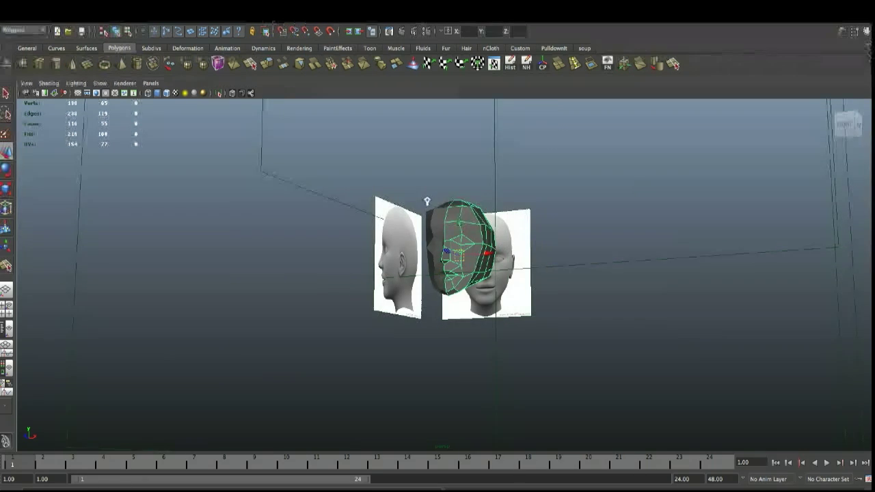
pyautogui.press('f')
pyautogui.keyDown('alt'); pyautogui.moveTo(462, 292); pyautogui.dragTo(496, 267); pyautogui.keyUp('alt')
pyautogui.moveTo(496, 266); pyautogui.dragTo(470, 249, button='right')
pyautogui.click(470, 248)
pyautogui.moveTo(469, 248); pyautogui.dragTo(415, 308)
pyautogui.moveTo(316, 278); pyautogui.dragTo(338, 279)
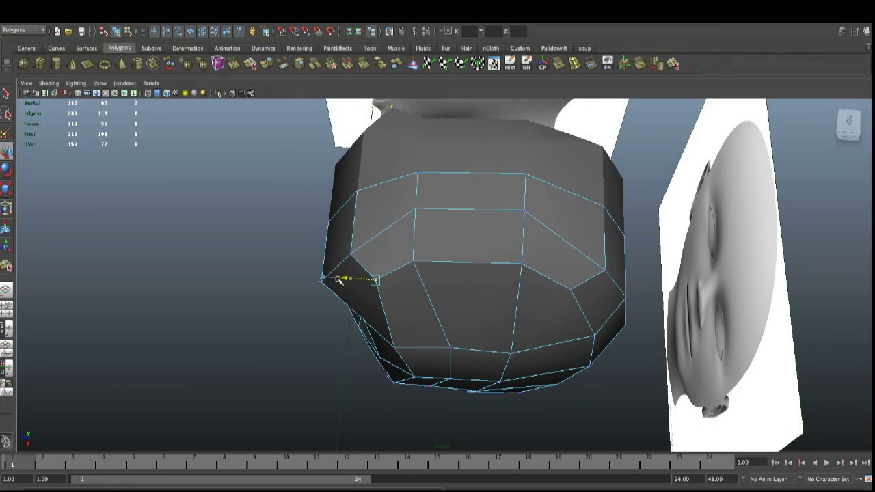
# Adjust the vertices around the temple and side of the head sideways to round the skull's silhouette
pyautogui.moveTo(373, 310); pyautogui.dragTo(560, 288)
pyautogui.press('Return')
pyautogui.keyDown('alt'); pyautogui.moveTo(542, 322); pyautogui.dragTo(536, 318); pyautogui.keyUp('alt')
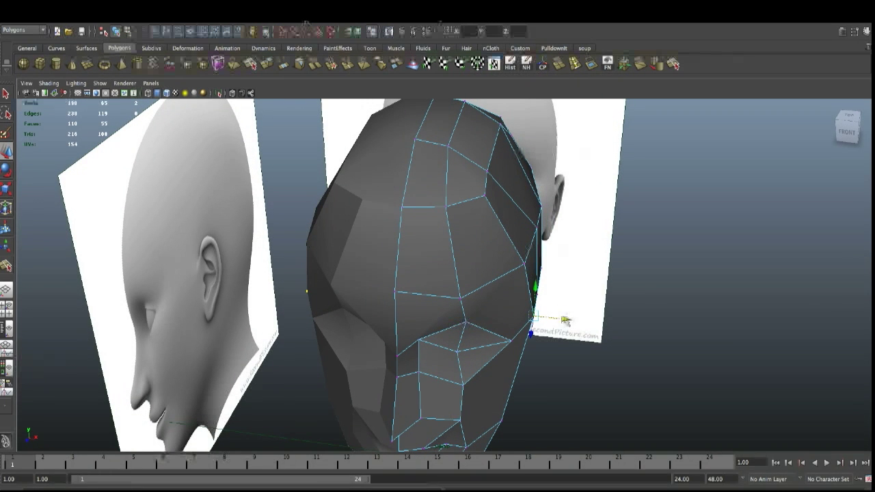
pyautogui.moveTo(562, 319)
pyautogui.keyDown('alt'); pyautogui.mouseDown()
pyautogui.moveTo(531, 313)
pyautogui.moveTo(561, 325)
pyautogui.mouseUp(); pyautogui.keyUp('alt')
pyautogui.keyDown('alt'); pyautogui.moveTo(561, 324); pyautogui.dragTo(472, 384, button='right'); pyautogui.keyUp('alt')
pyautogui.moveTo(472, 385)
pyautogui.keyDown('alt'); pyautogui.mouseDown()
pyautogui.moveTo(431, 337)
pyautogui.moveTo(482, 383)
pyautogui.moveTo(465, 380)
pyautogui.mouseUp(); pyautogui.keyUp('alt')
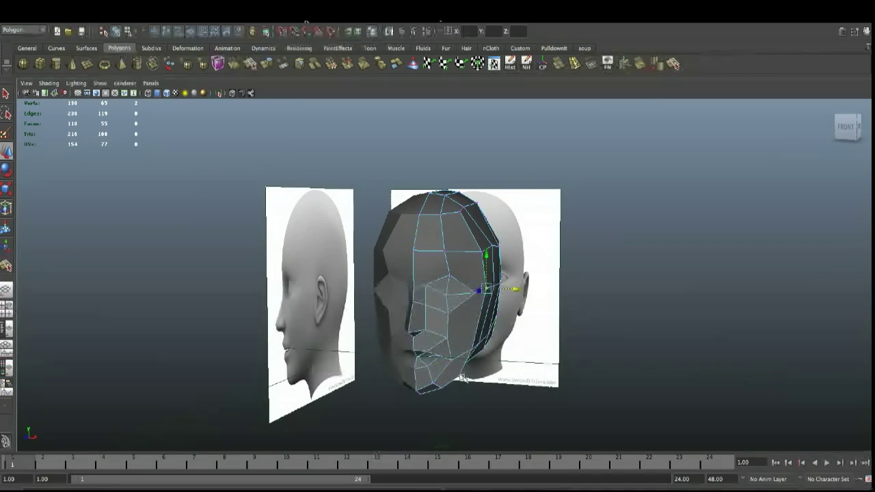
# Adjust the lower jaw vertex beside the chin sideways and vertically to smooth the jawline
pyautogui.keyDown('alt'); pyautogui.moveTo(474, 352); pyautogui.dragTo(446, 375); pyautogui.keyUp('alt')
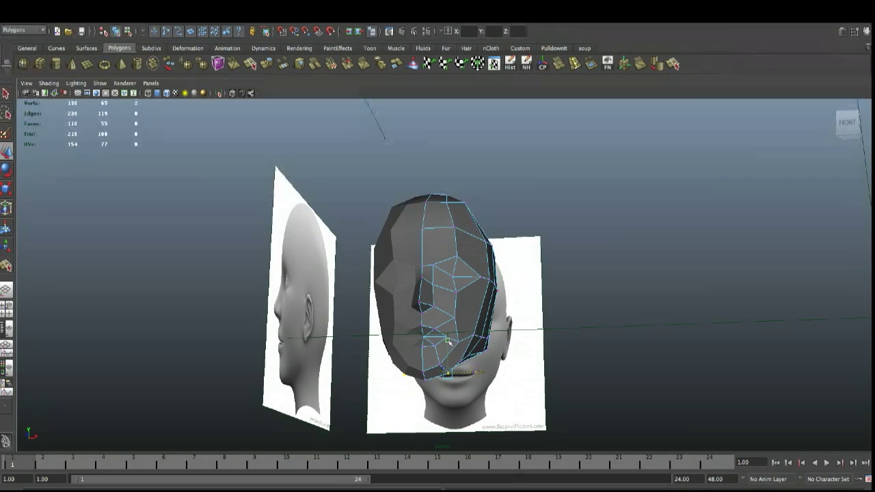
pyautogui.keyDown('alt'); pyautogui.moveTo(469, 400); pyautogui.dragTo(436, 305); pyautogui.keyUp('alt')
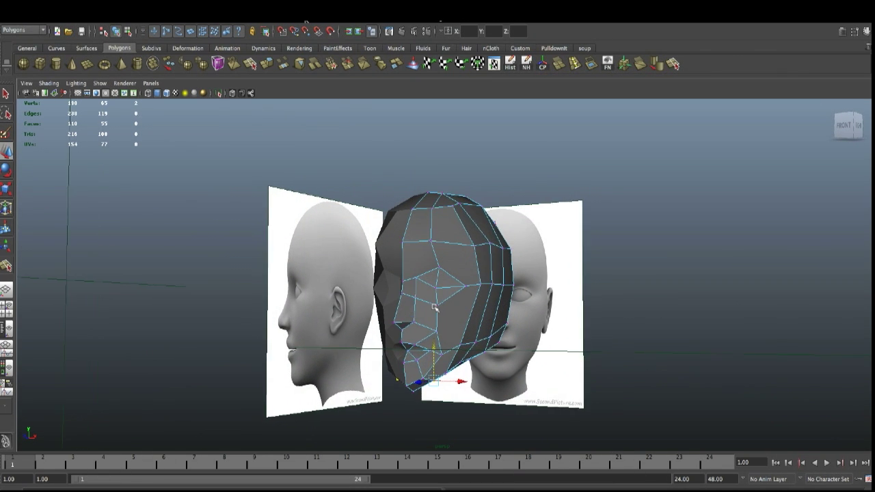
pyautogui.scroll(3, 435, 308)
pyautogui.keyDown('alt'); pyautogui.moveTo(413, 371); pyautogui.dragTo(413, 356); pyautogui.keyUp('alt')
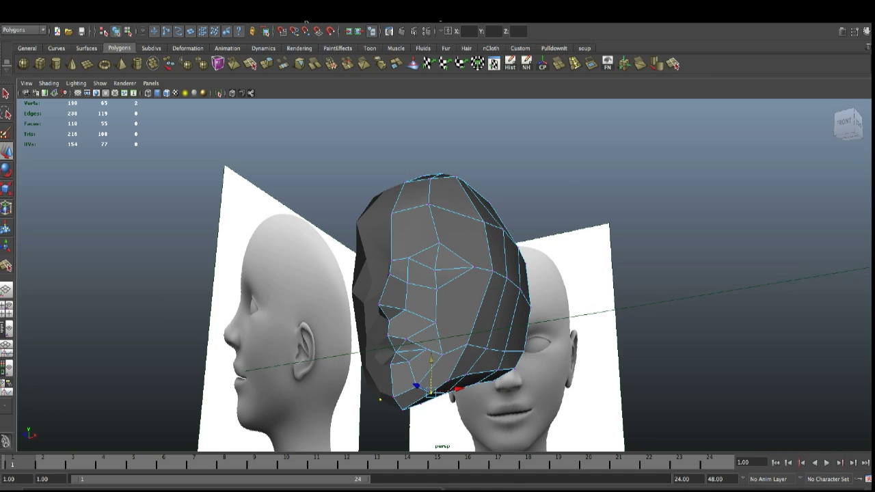
# Split the nose faces with a new edge running down the side of the nose from the bridge to the tip
pyautogui.click(4, 267)
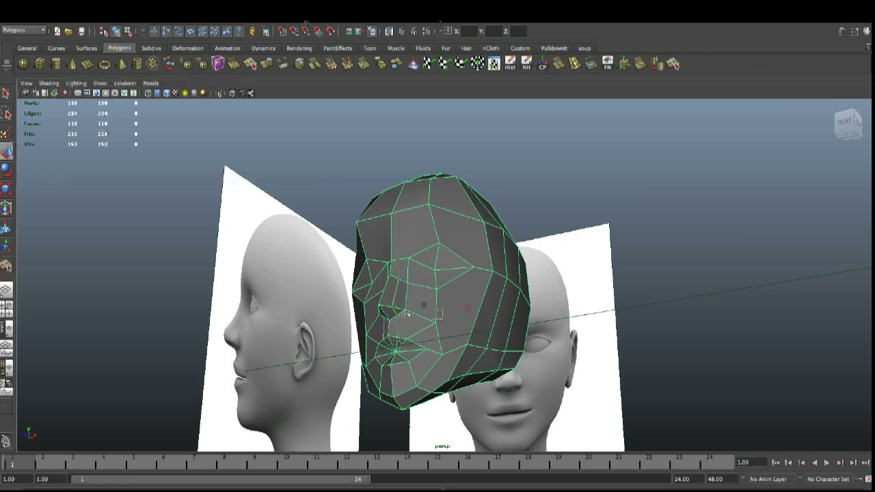
pyautogui.press('w')
pyautogui.keyDown('alt'); pyautogui.moveTo(407, 314); pyautogui.dragTo(396, 324); pyautogui.keyUp('alt')
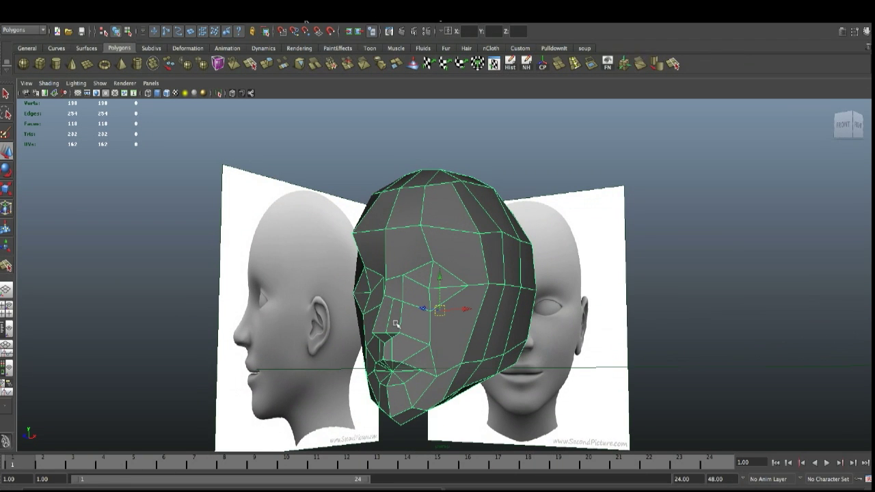
pyautogui.click(6, 267)
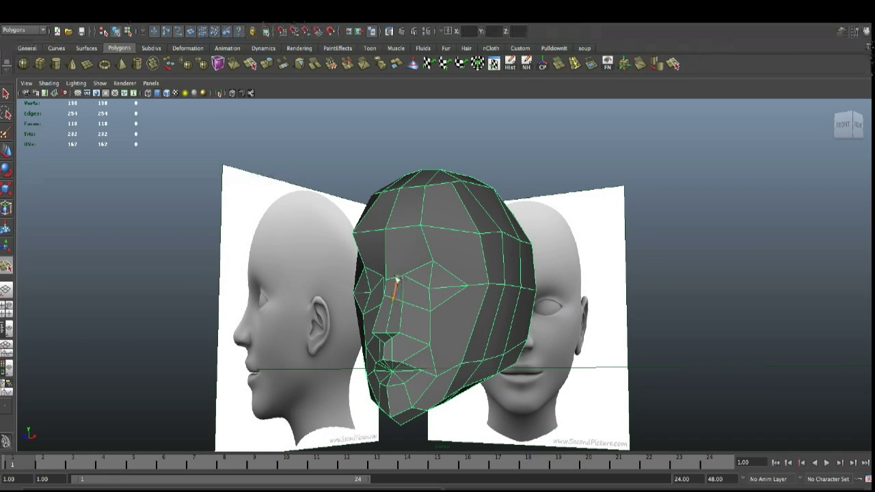
pyautogui.press('w')
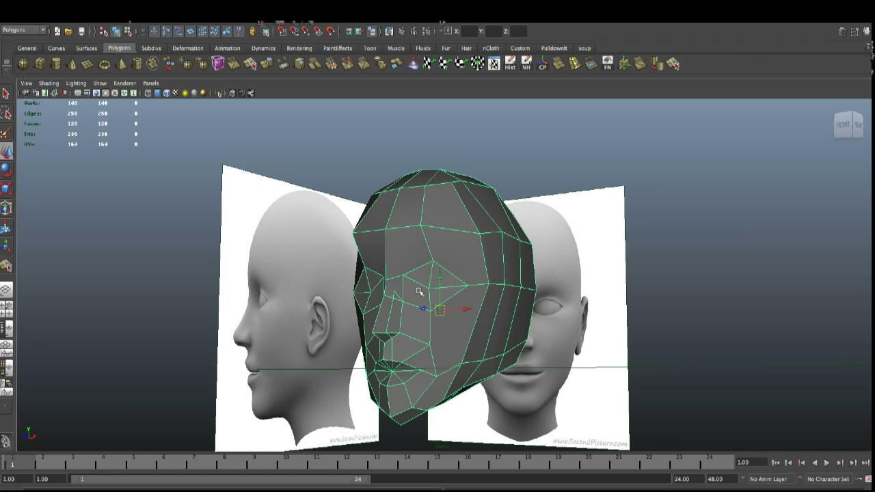
pyautogui.keyDown('alt'); pyautogui.moveTo(409, 292); pyautogui.dragTo(395, 304); pyautogui.keyUp('alt')
pyautogui.hotkey('ctrl', 'z')
pyautogui.click(5, 268)
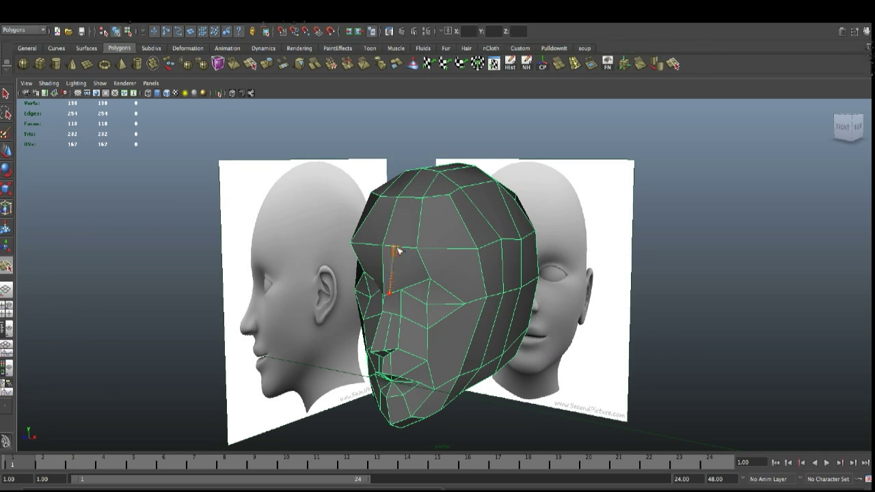
# Select the top and bottom vertices of the new nose edge, pull them forward and adjust them sideways to shape the nose ridge
pyautogui.moveTo(401, 281); pyautogui.dragTo(405, 295, button='right')
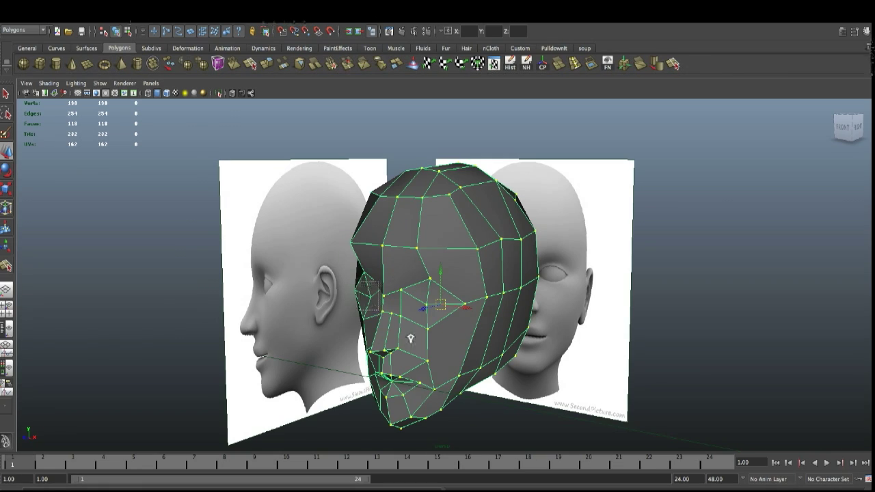
pyautogui.keyDown('ctrl'); pyautogui.keyDown('alt'); pyautogui.moveTo(411, 338); pyautogui.dragTo(411, 333); pyautogui.keyUp('alt'); pyautogui.keyUp('ctrl')
pyautogui.scroll(-5, 417, 330)
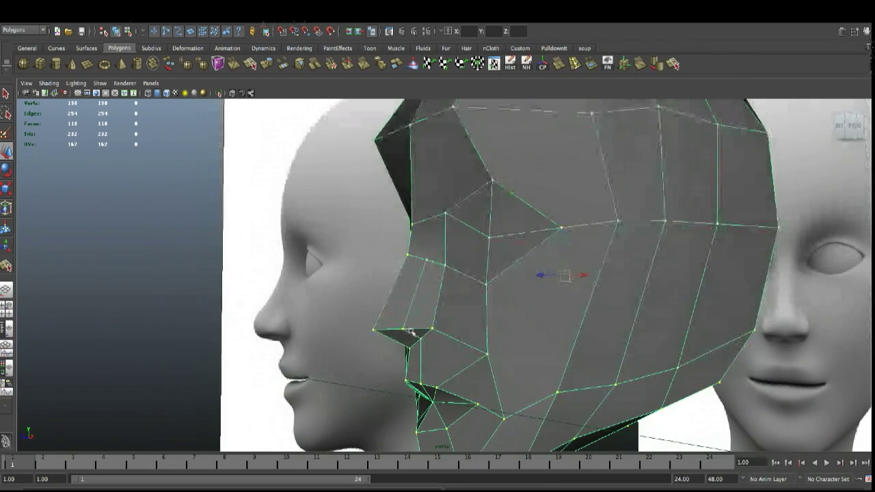
pyautogui.scroll(-3, 417, 321)
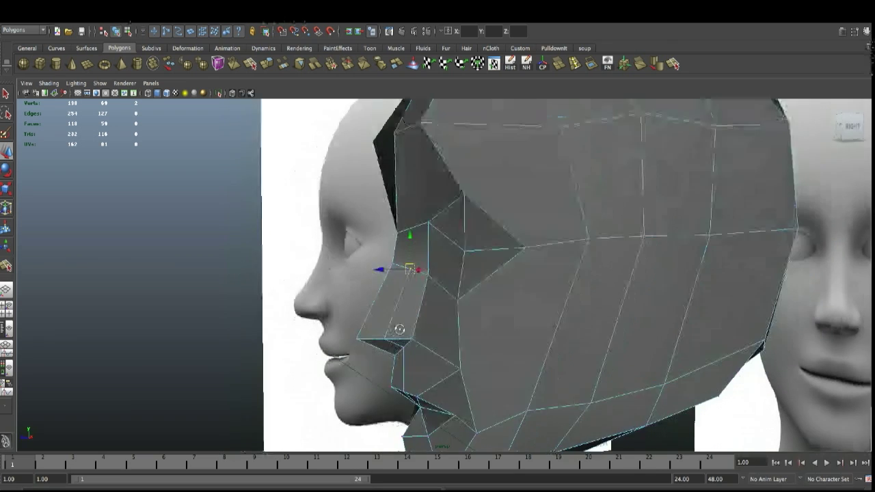
pyautogui.scroll(3, 396, 325)
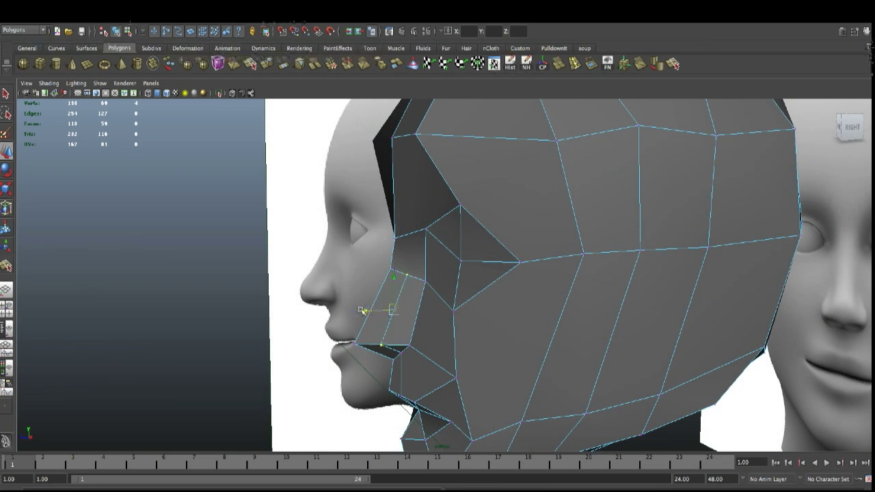
pyautogui.keyDown('alt'); pyautogui.moveTo(370, 311); pyautogui.dragTo(479, 311); pyautogui.keyUp('alt')
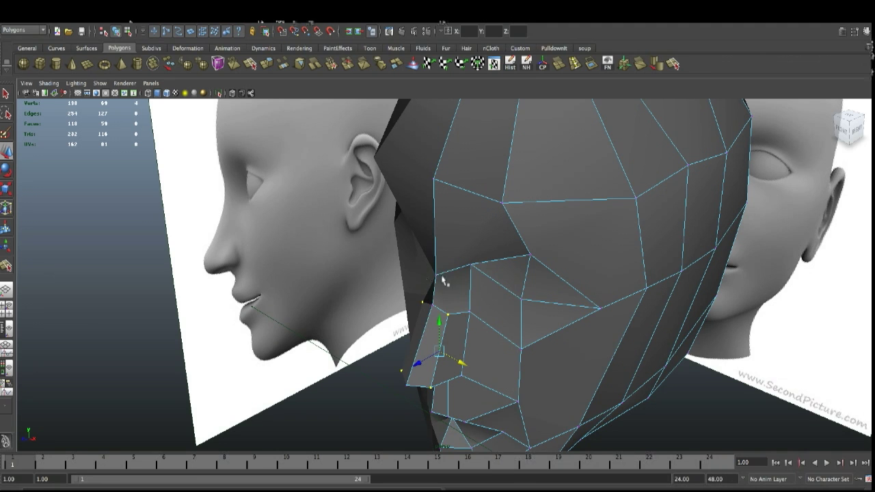
# Split the face above the nose from the top of the new nose edge to the brow line and move the new brow vertex sideways
pyautogui.click(5, 267)
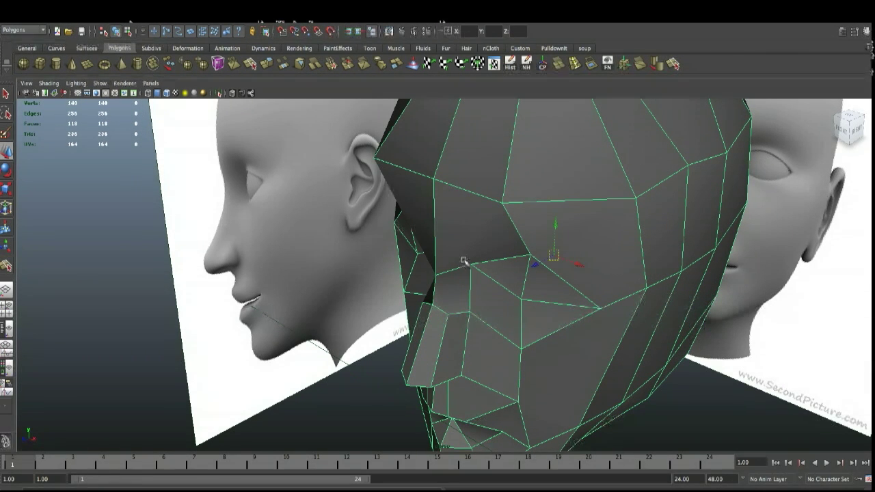
pyautogui.moveTo(457, 272); pyautogui.dragTo(414, 269, button='right')
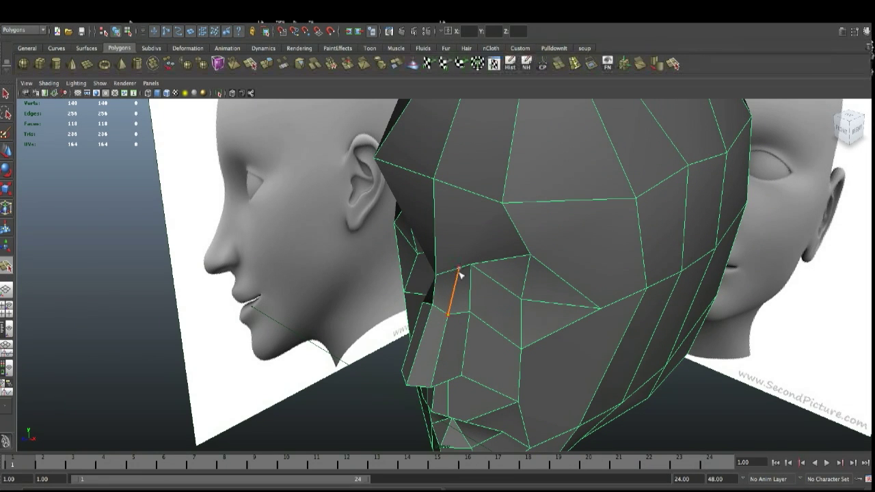
pyautogui.moveTo(461, 275); pyautogui.dragTo(456, 273)
pyautogui.moveTo(465, 279); pyautogui.dragTo(457, 269, button='right')
pyautogui.keyDown('alt'); pyautogui.moveTo(459, 281); pyautogui.dragTo(523, 217); pyautogui.keyUp('alt')
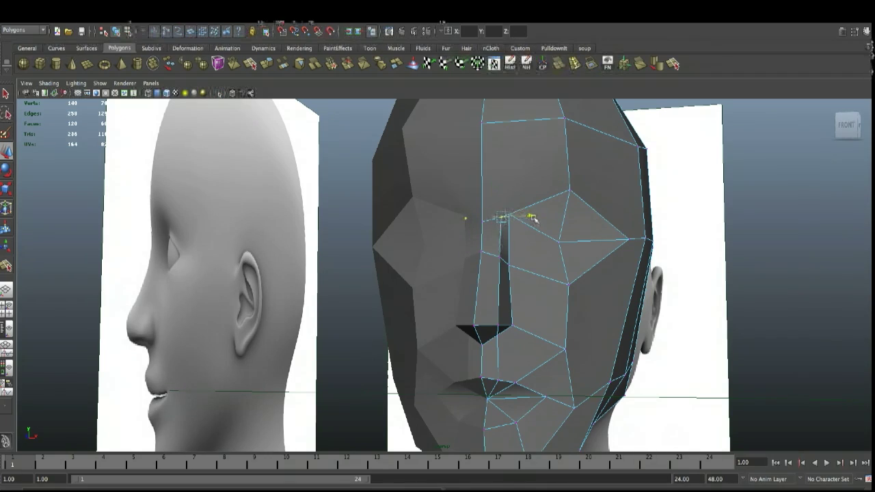
# Leave vertex editing, return the head mesh to object mode and select its modelled half as a whole
pyautogui.keyDown('alt'); pyautogui.moveTo(555, 252); pyautogui.dragTo(580, 283); pyautogui.keyUp('alt')
pyautogui.moveTo(581, 282); pyautogui.dragTo(610, 270, button='right')
pyautogui.scroll(-5, 584, 283)
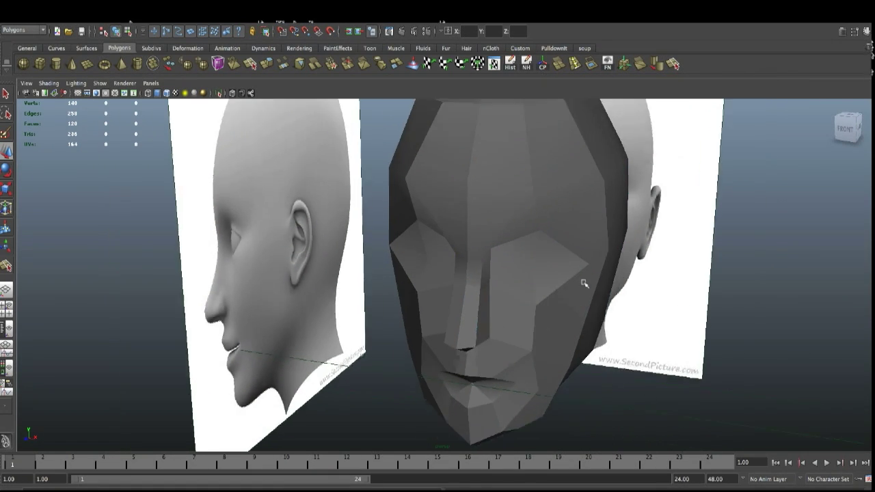
pyautogui.moveTo(583, 283)
pyautogui.keyDown('alt'); pyautogui.mouseDown()
pyautogui.moveTo(527, 272)
pyautogui.moveTo(609, 313)
pyautogui.moveTo(643, 309)
pyautogui.moveTo(674, 290)
pyautogui.moveTo(619, 287)
pyautogui.moveTo(621, 307)
pyautogui.moveTo(549, 295)
pyautogui.moveTo(472, 309)
pyautogui.moveTo(490, 322)
pyautogui.moveTo(524, 307)
pyautogui.moveTo(499, 253)
pyautogui.moveTo(470, 247)
pyautogui.moveTo(461, 290)
pyautogui.moveTo(442, 326)
pyautogui.moveTo(416, 322)
pyautogui.moveTo(597, 293)
pyautogui.mouseUp(); pyautogui.keyUp('alt')
pyautogui.click(554, 287)
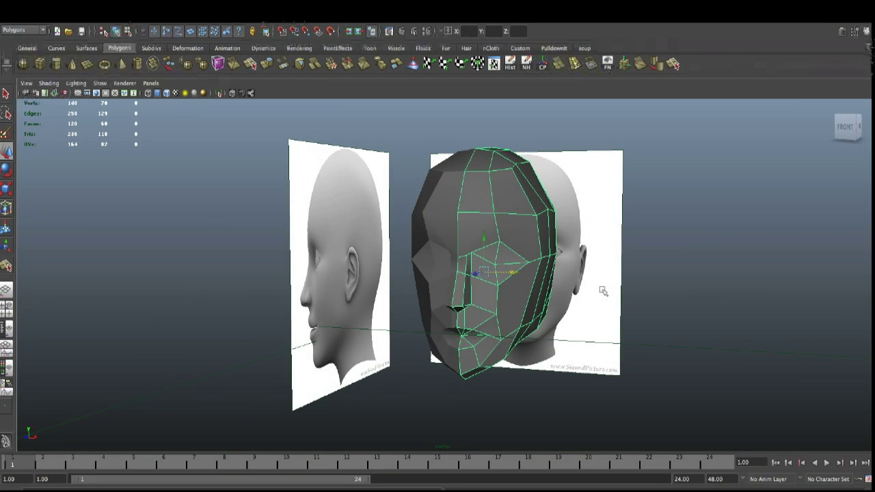
# Examine the overall head shape and edge flow from the front, side, above and below
pyautogui.keyDown('alt'); pyautogui.moveTo(603, 291); pyautogui.dragTo(483, 343); pyautogui.keyUp('alt')
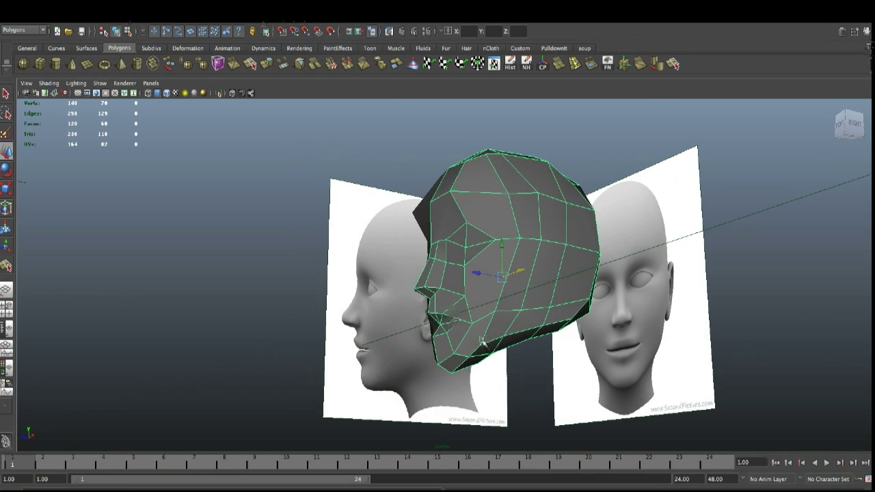
pyautogui.keyDown('alt'); pyautogui.moveTo(489, 301); pyautogui.dragTo(499, 291); pyautogui.keyUp('alt')
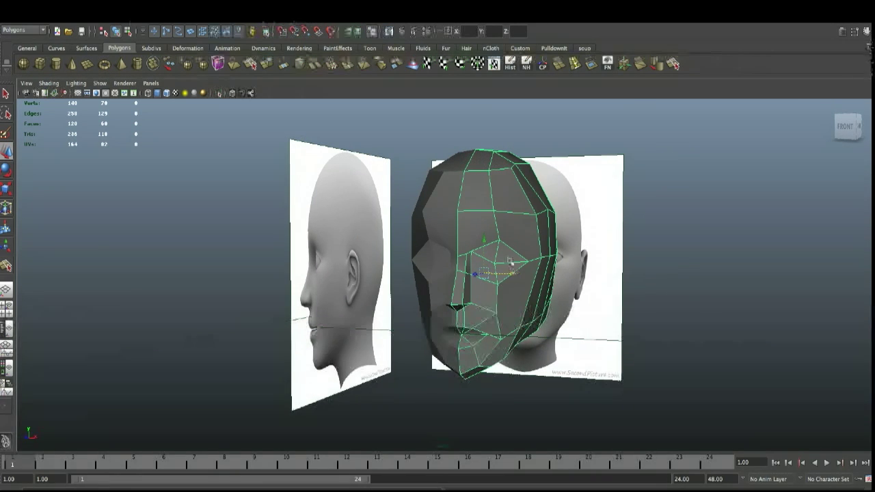
pyautogui.keyDown('alt'); pyautogui.moveTo(510, 261); pyautogui.dragTo(560, 267); pyautogui.keyUp('alt')
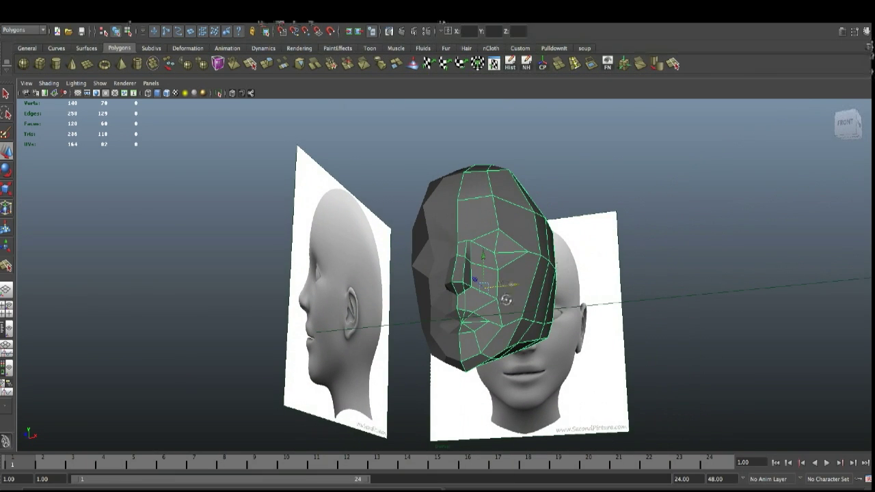
pyautogui.keyDown('alt'); pyautogui.moveTo(506, 299); pyautogui.dragTo(493, 298); pyautogui.keyUp('alt')
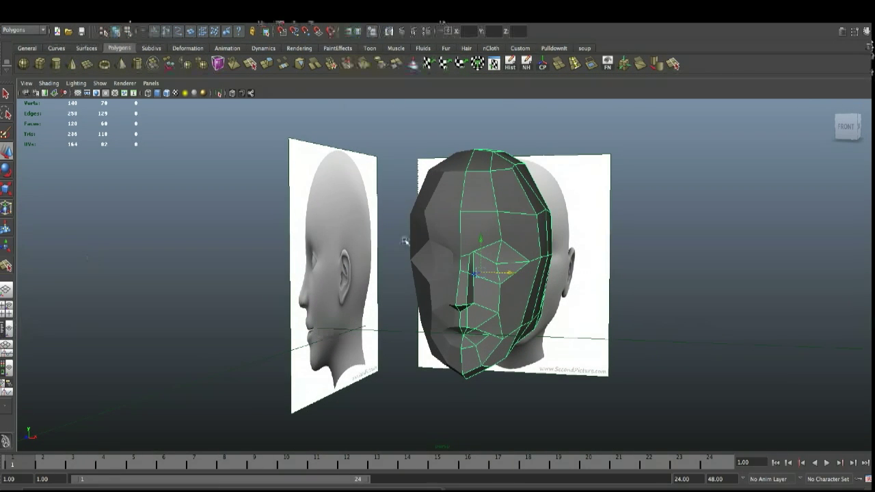
pyautogui.keyDown('alt'); pyautogui.moveTo(535, 266); pyautogui.dragTo(579, 208); pyautogui.keyUp('alt')
pyautogui.keyDown('alt'); pyautogui.moveTo(532, 303); pyautogui.dragTo(606, 317); pyautogui.keyUp('alt')
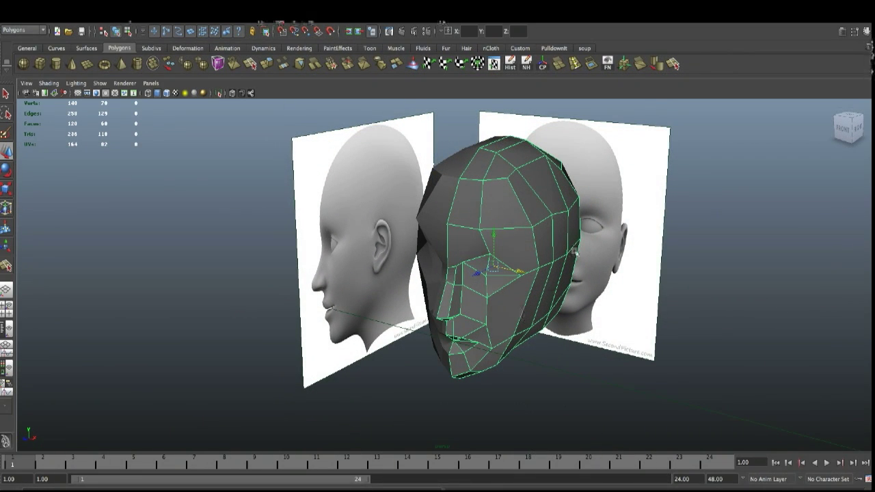
pyautogui.moveTo(573, 253)
pyautogui.keyDown('alt'); pyautogui.mouseDown()
pyautogui.moveTo(551, 230)
pyautogui.moveTo(559, 245)
pyautogui.mouseUp(); pyautogui.keyUp('alt')
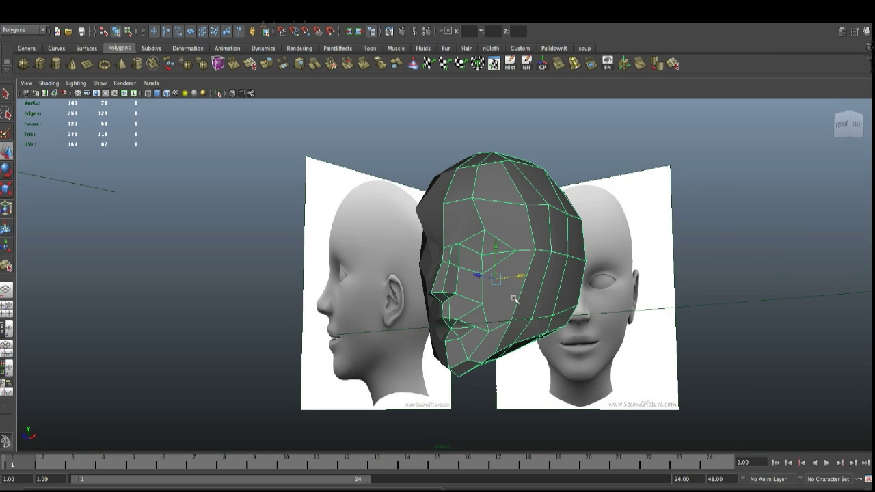
# Switch the head mesh to face mode, select the large cheek face below the outer eye corner and inspect it
pyautogui.moveTo(514, 299); pyautogui.dragTo(496, 302, button='right')
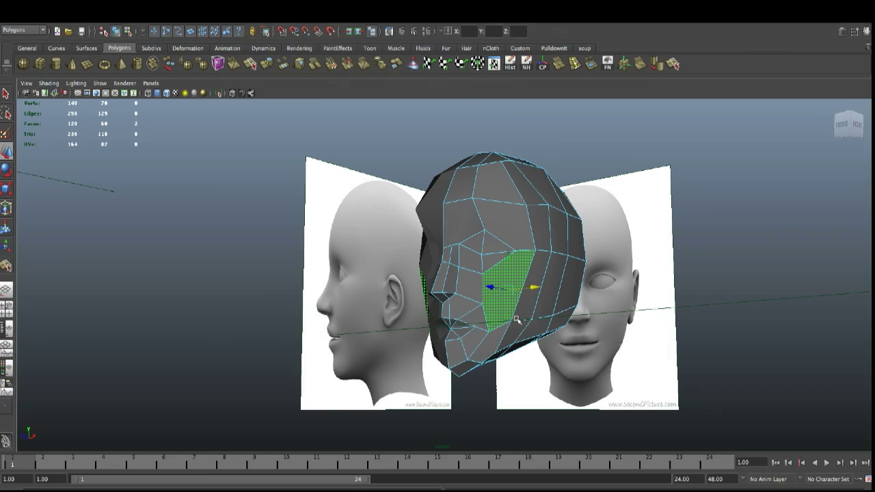
pyautogui.keyDown('alt'); pyautogui.moveTo(517, 320); pyautogui.dragTo(540, 352); pyautogui.keyUp('alt')
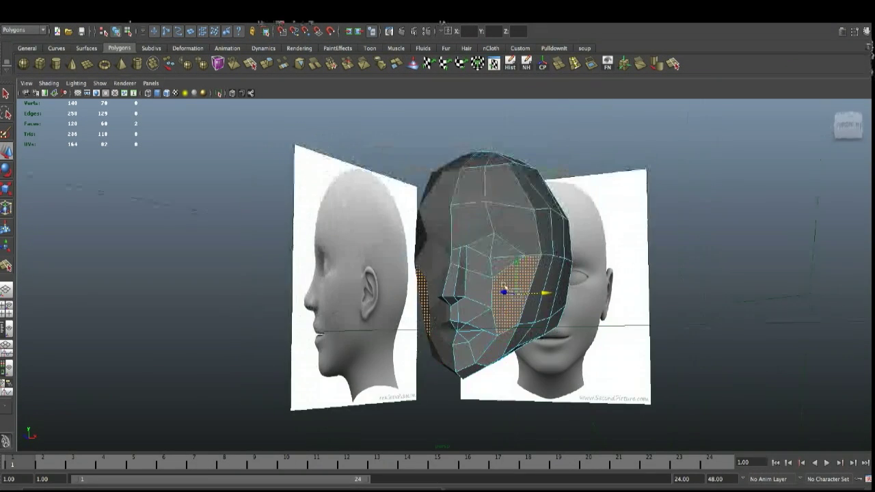
pyautogui.keyDown('alt'); pyautogui.moveTo(500, 288); pyautogui.dragTo(524, 301); pyautogui.keyUp('alt')
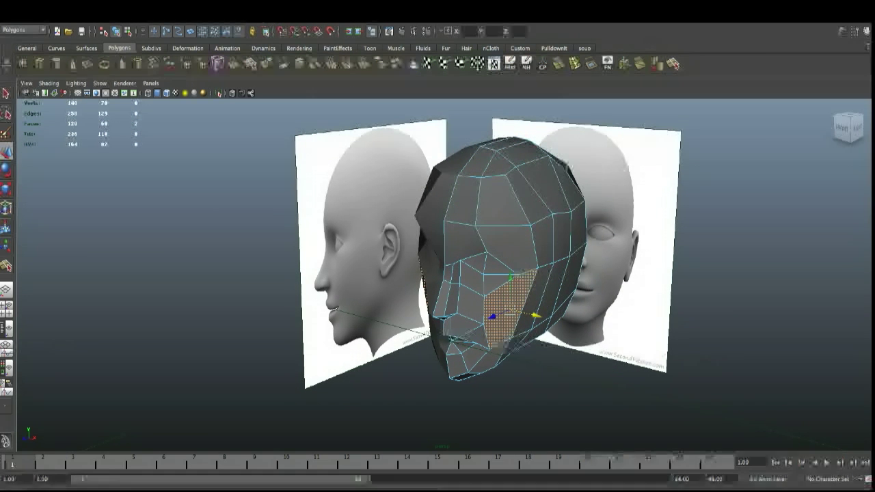